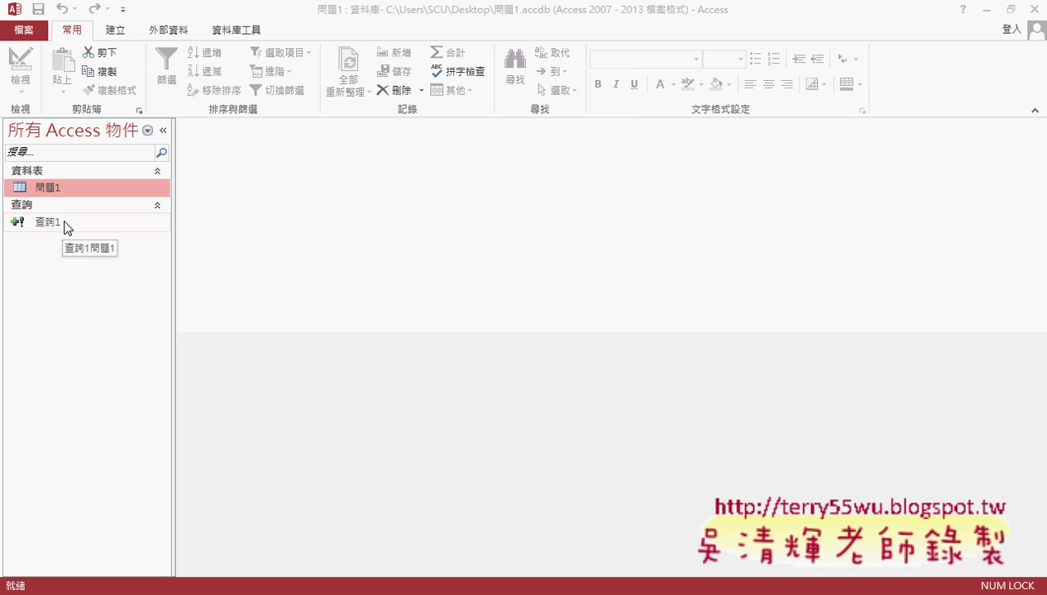
Start a new Access query in SQL view without adding any tables.
click(116, 30)
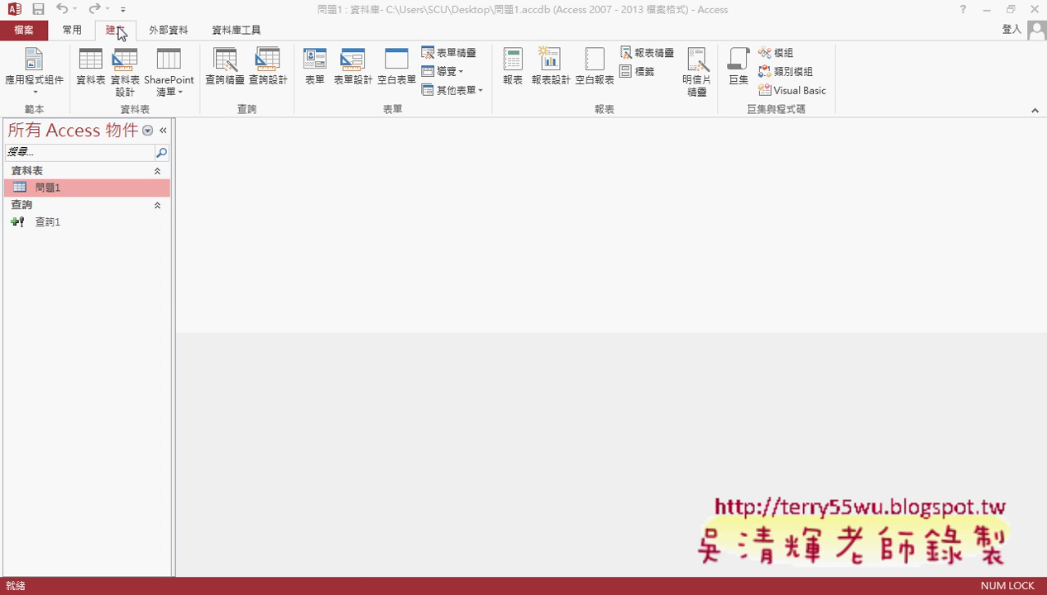
click(267, 66)
click(658, 269)
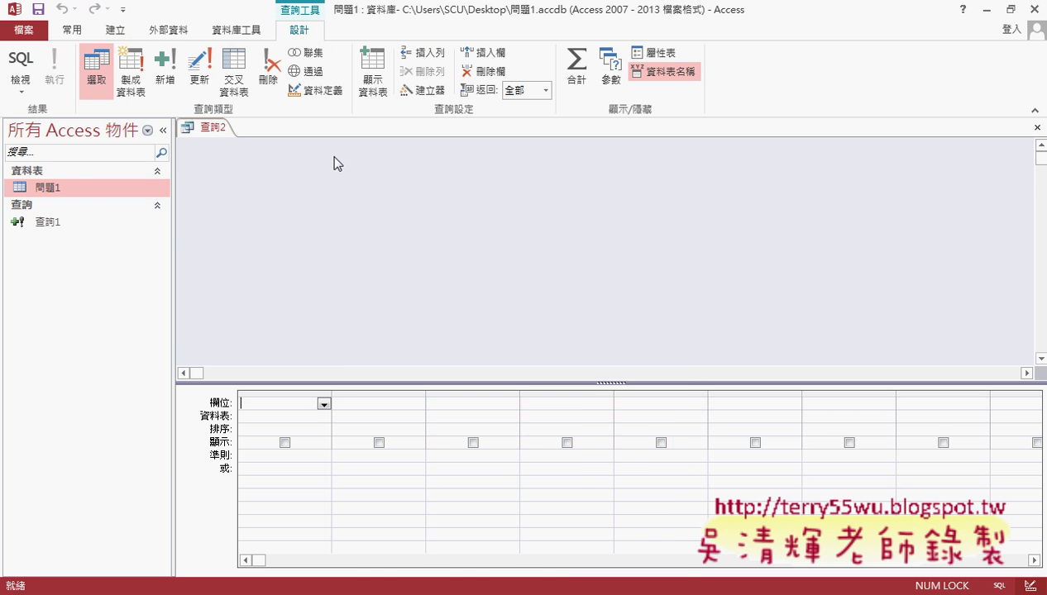
click(20, 60)
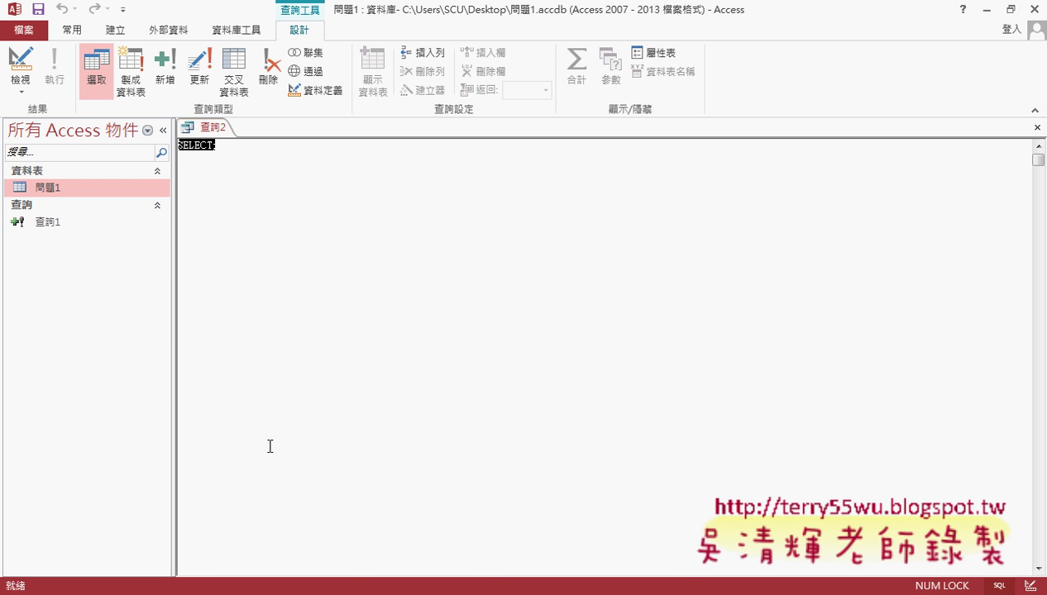
Paste the INSERT INTO 問題1 statement from the Google Docs notes over SELECT;.
key(alt+Tab)
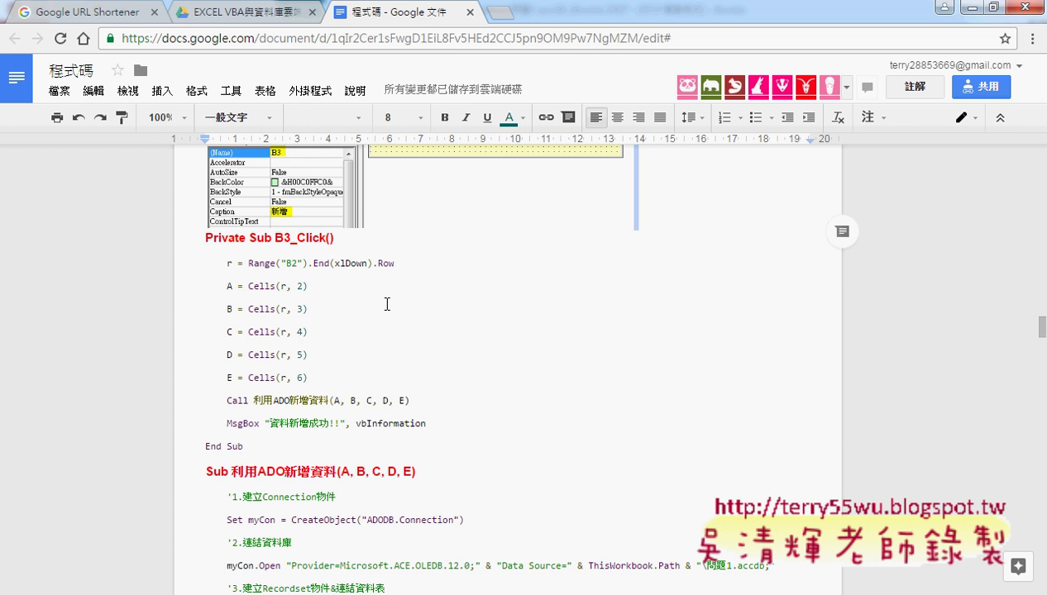
scroll(385, 304, up, 6)
scroll(360, 316, up, 2)
drag(205, 442, 776, 442)
key(ctrl+c)
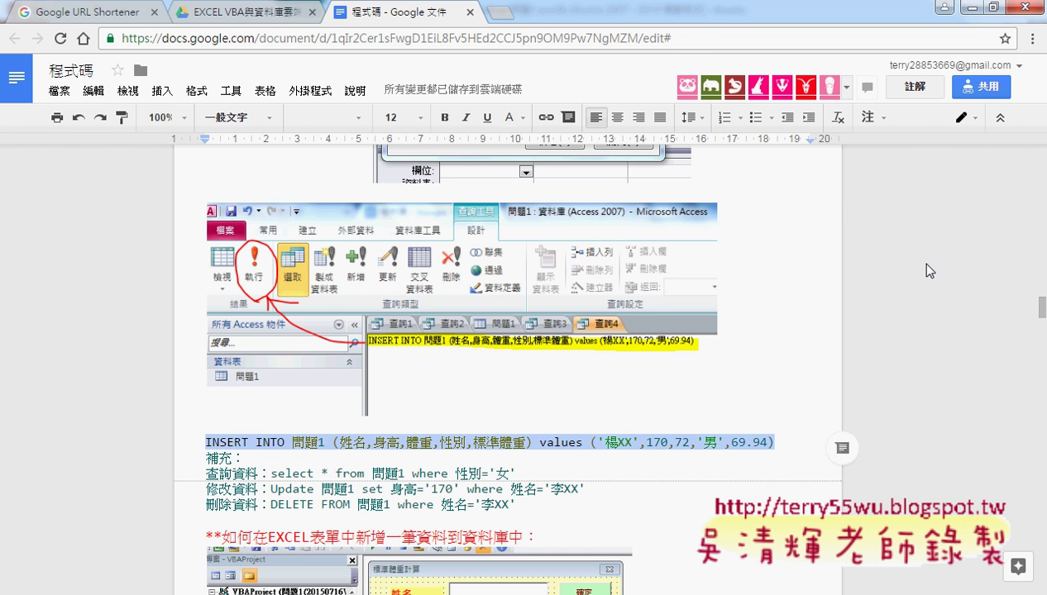
click(944, 8)
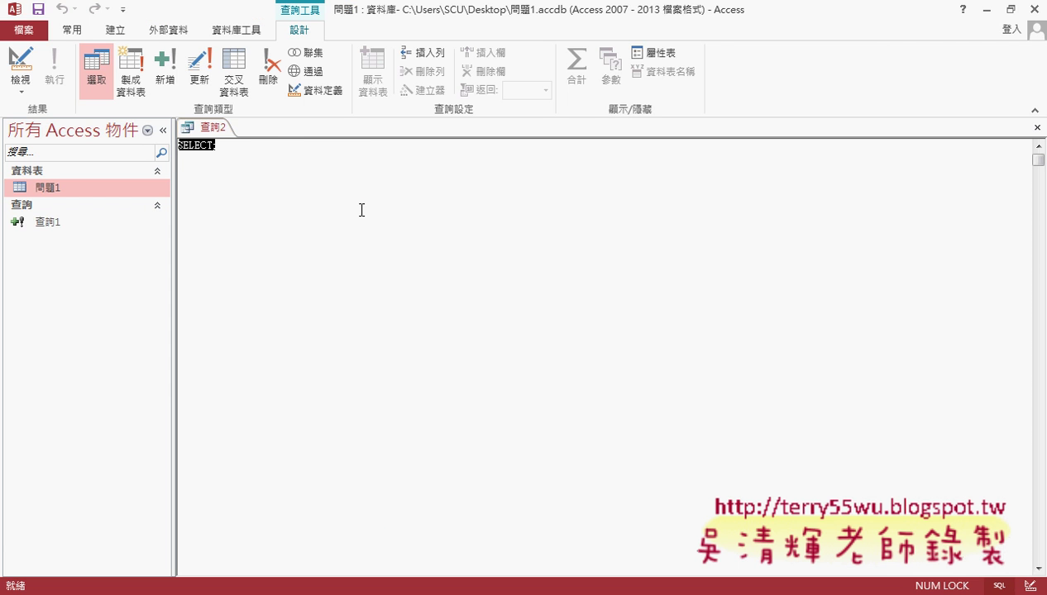
key(ctrl+v)
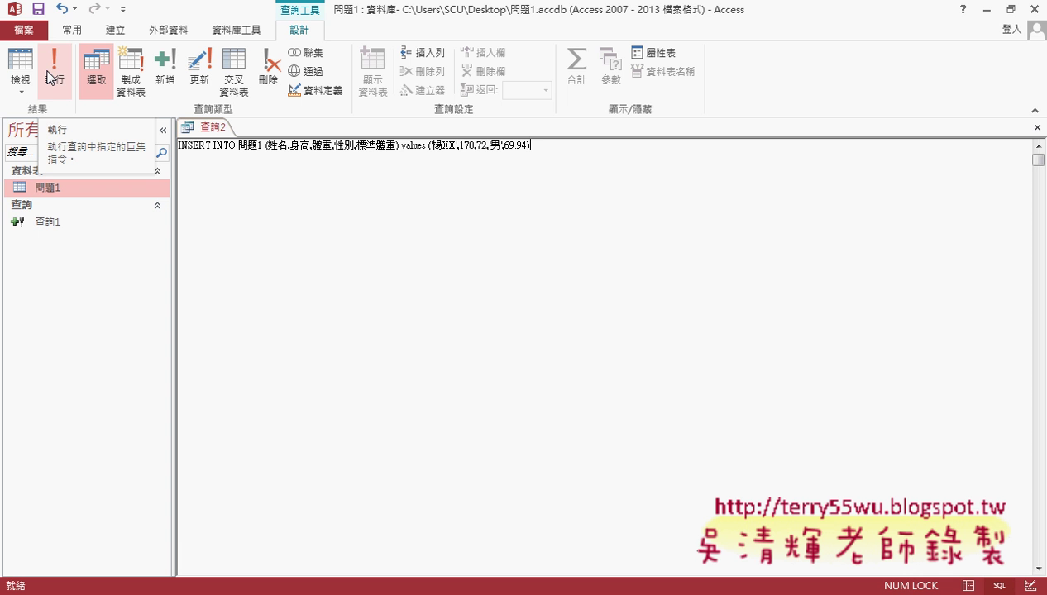
click(987, 10)
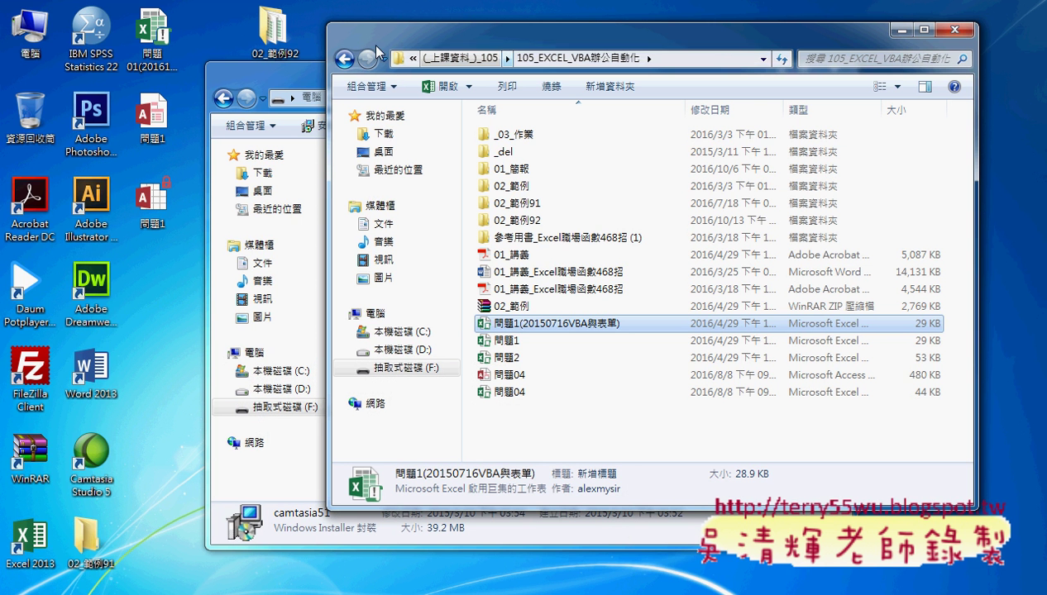
mouse_move(277, 589)
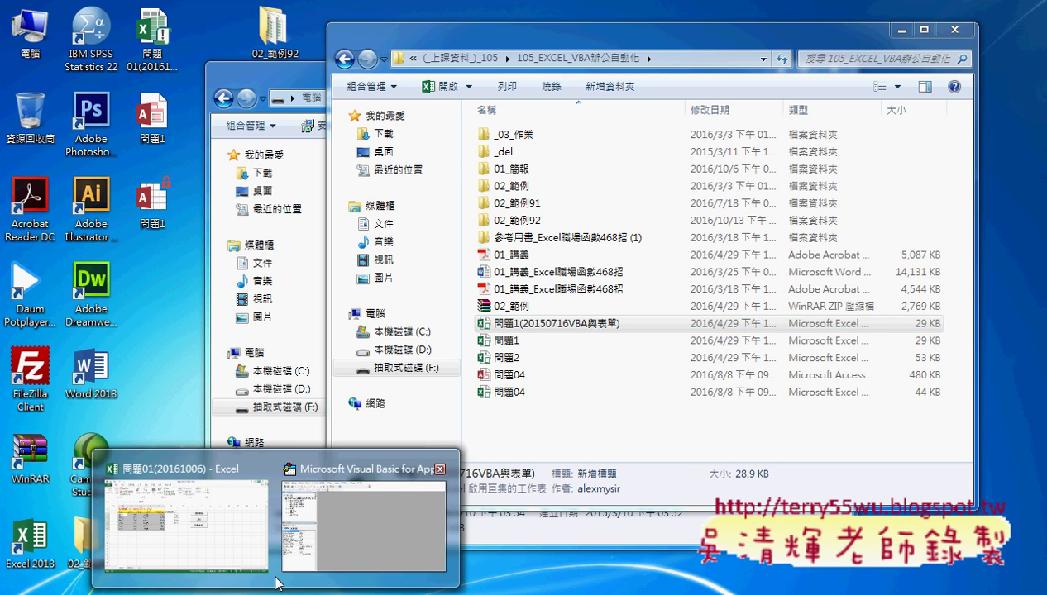
click(328, 542)
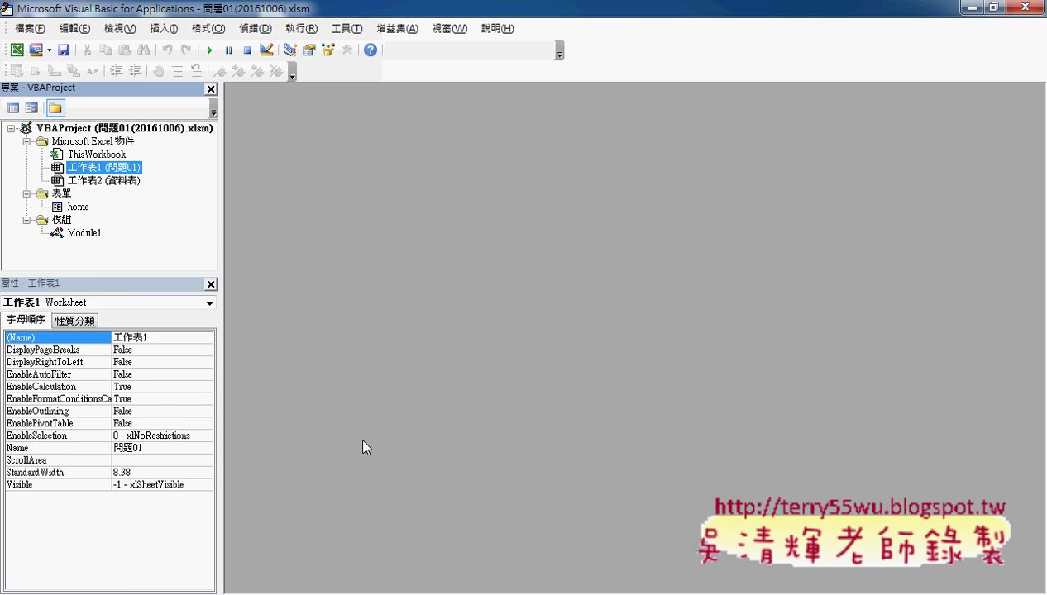
drag(77, 12, 235, 105)
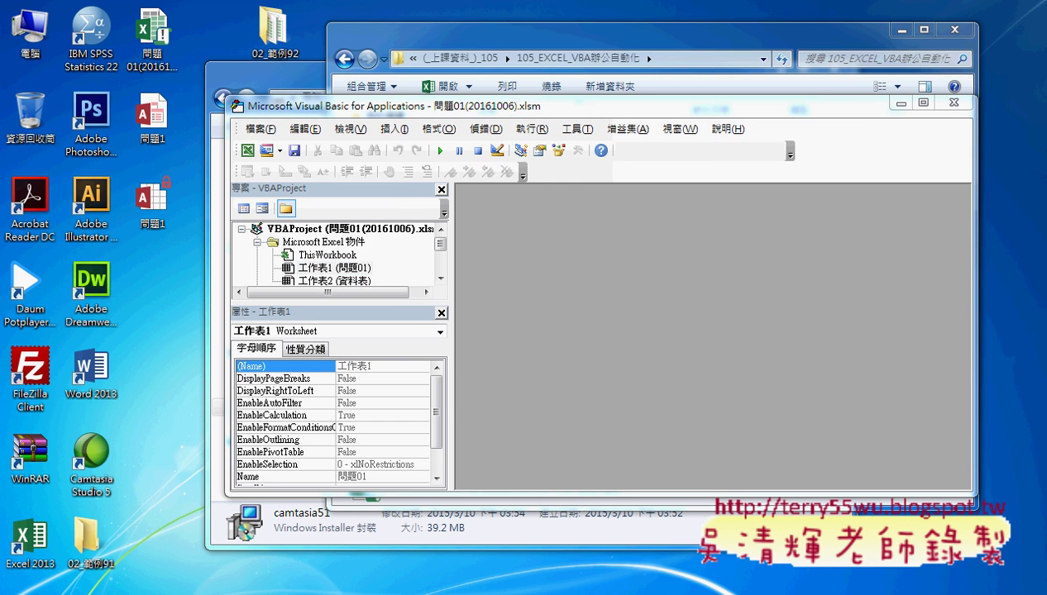
click(226, 556)
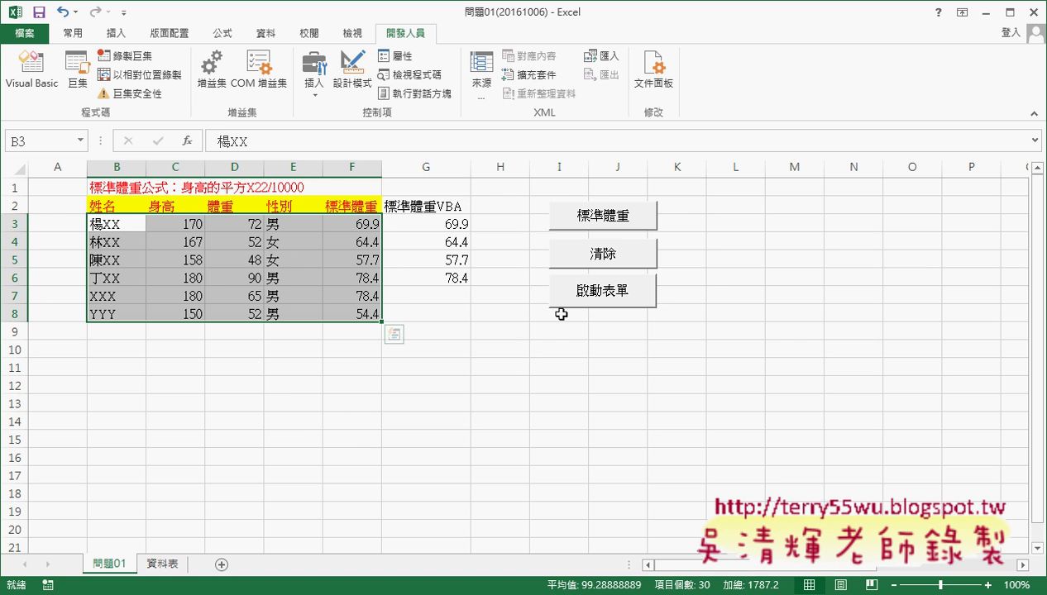
click(31, 70)
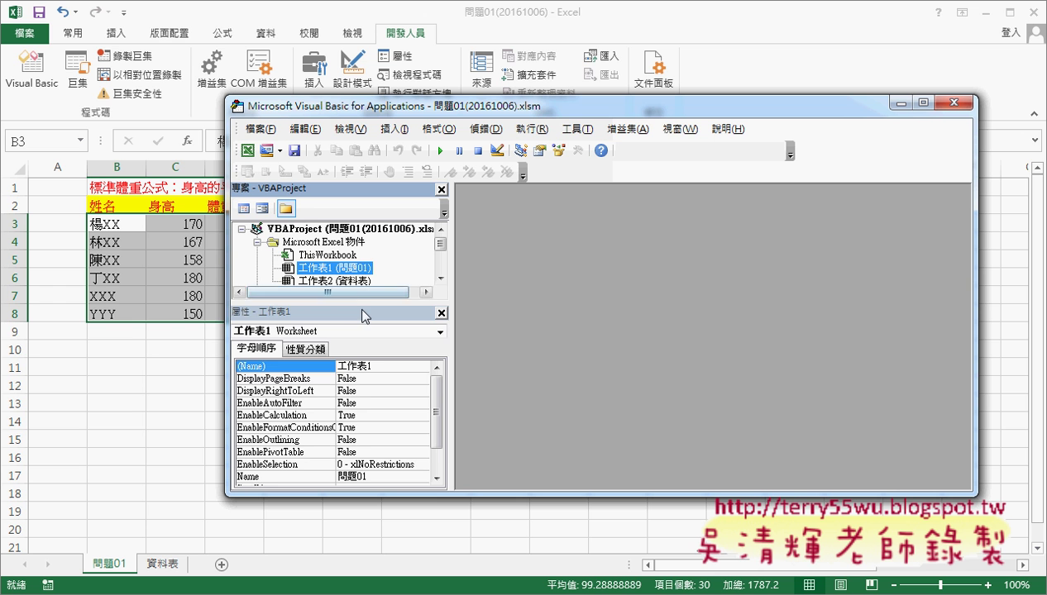
drag(361, 315, 362, 391)
Open the home UserForm and place a copy of the 清除 button below it.
double_click(312, 311)
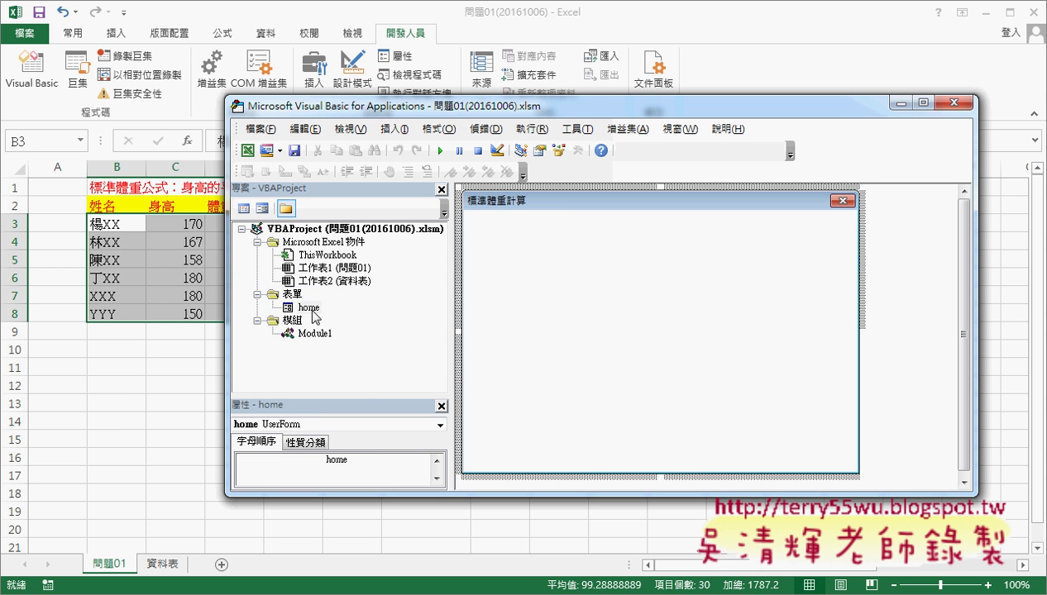
drag(794, 312, 806, 365)
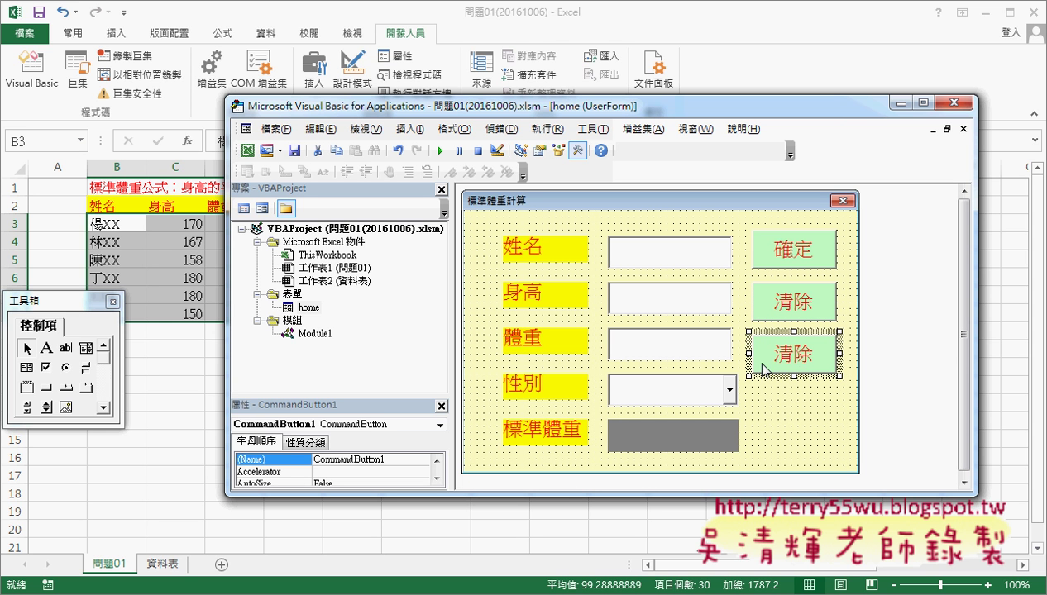
drag(376, 400, 363, 294)
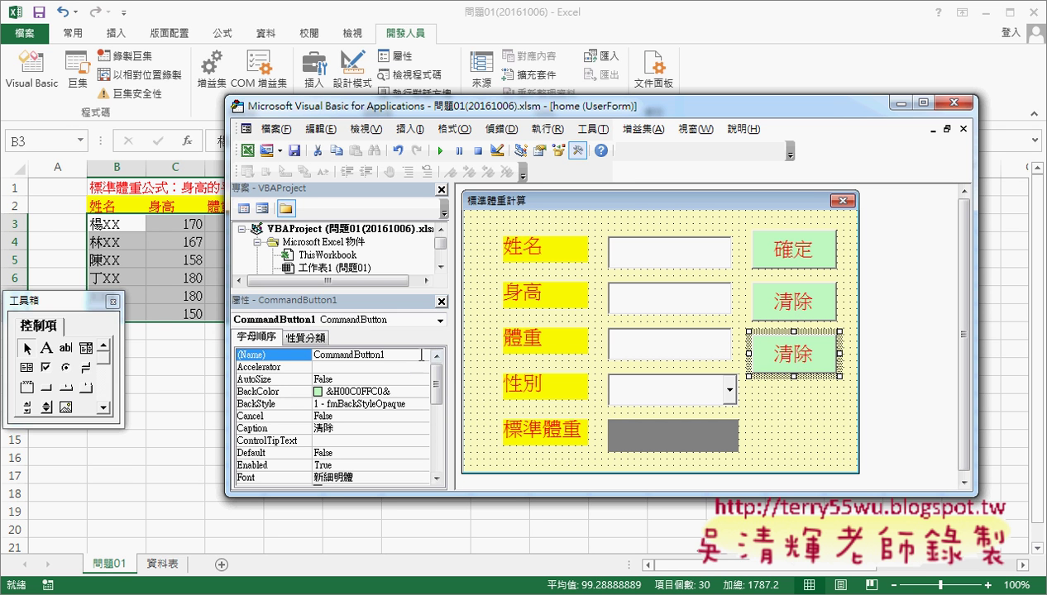
Name the new button B3 and give it the caption 新增.
click(273, 354)
text(B)
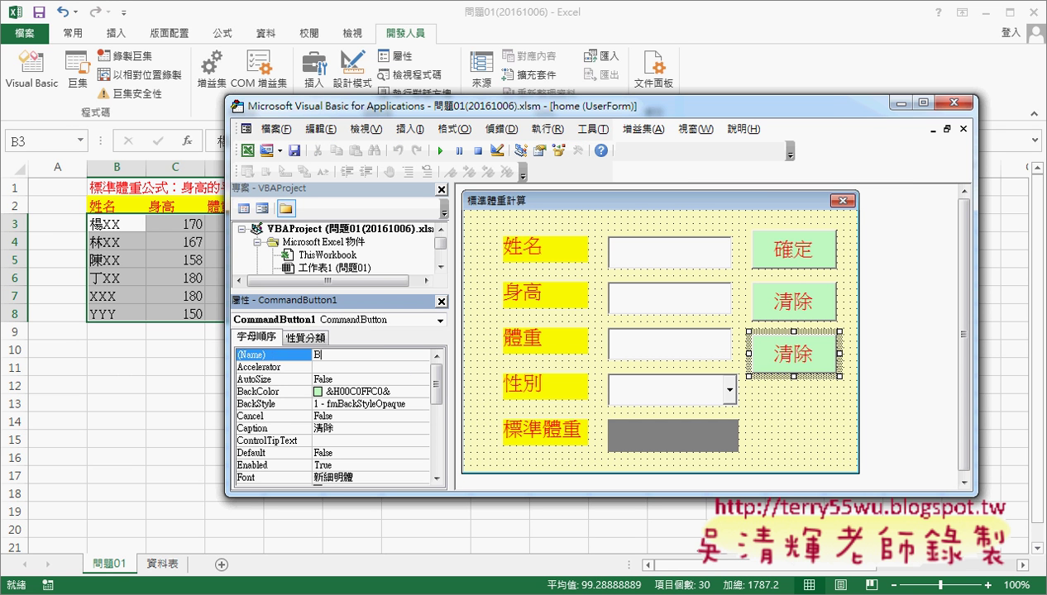
text(3)
key(Return)
click(335, 427)
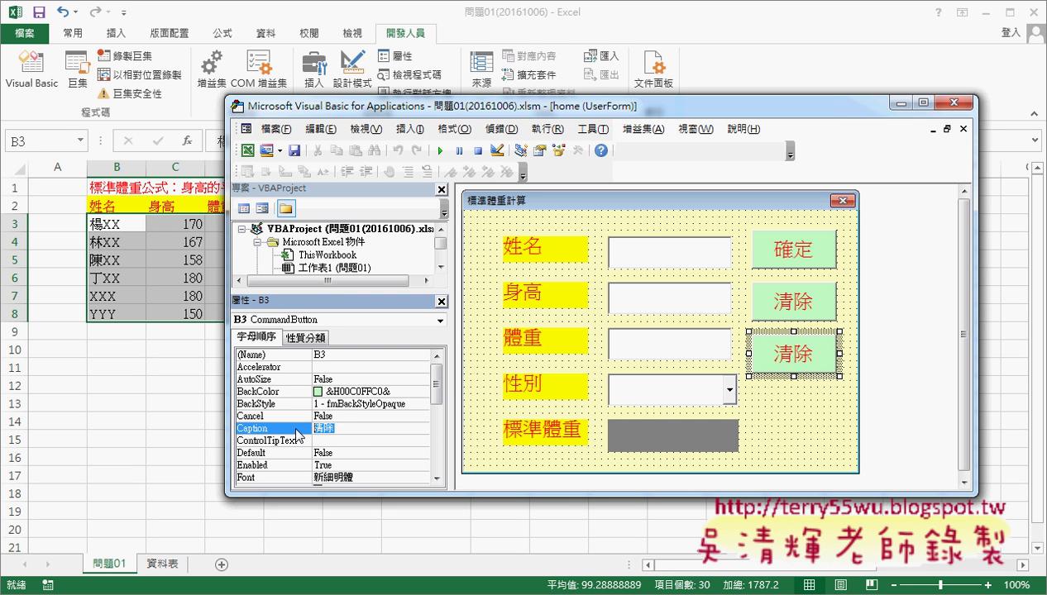
text(新增)
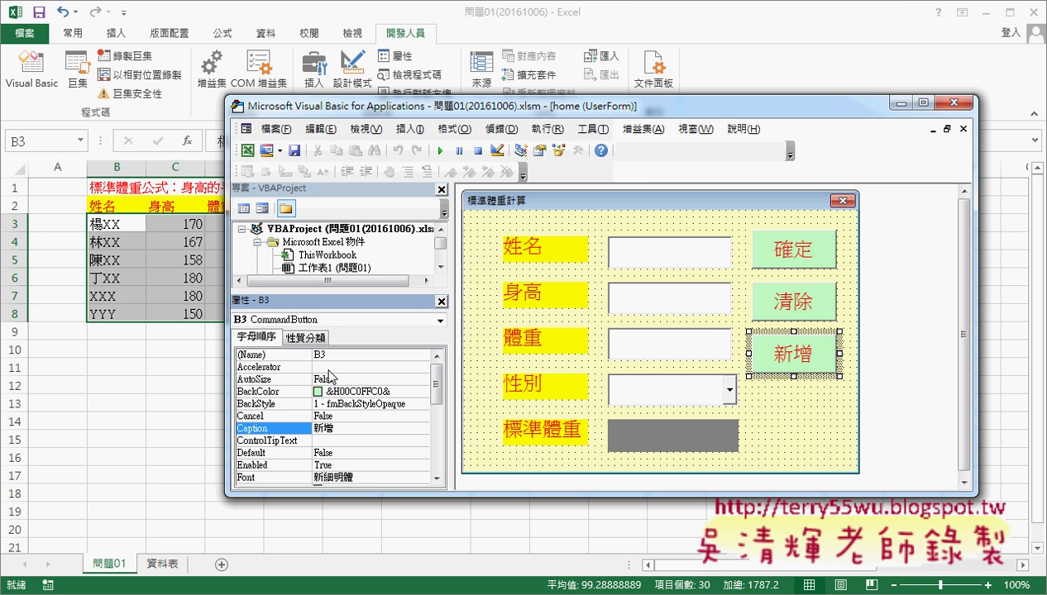
click(290, 356)
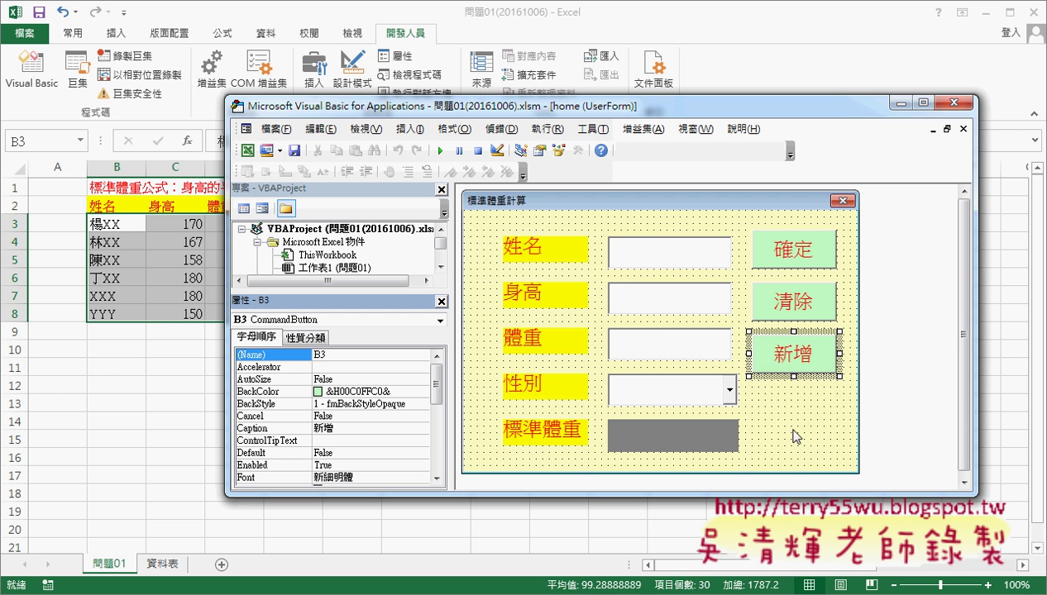
Generate an empty Private Sub B3_Click() for 新增, then bring up the 程式碼 notes.
double_click(805, 360)
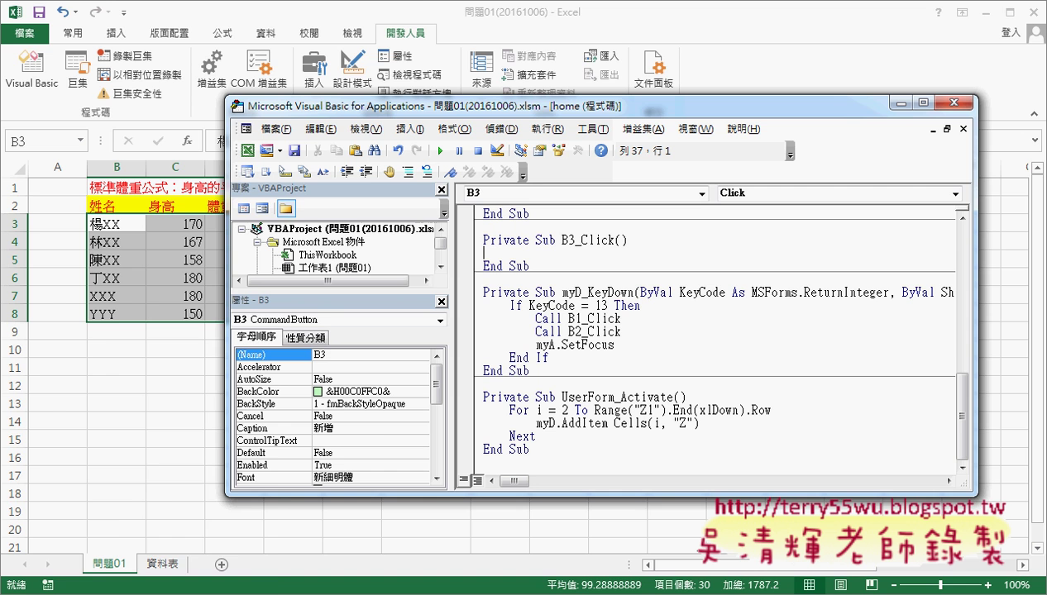
click(173, 513)
Highlight B3_Click's last-row and A = Cells(r, 2) lines in the notes, then return to Excel.
scroll(444, 332, down, 2)
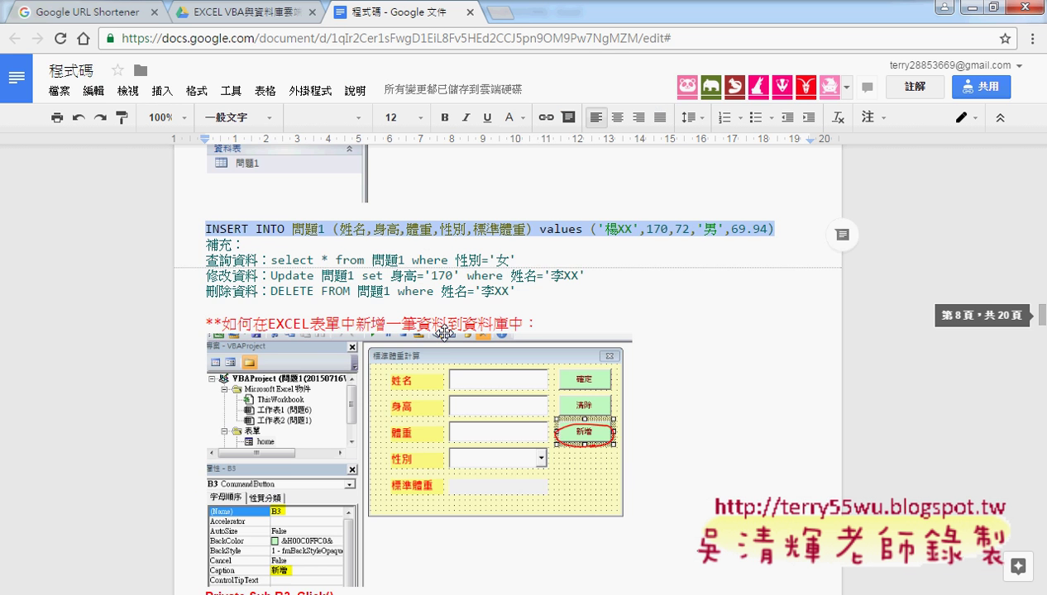
scroll(444, 333, down, 3)
scroll(444, 332, down, 1)
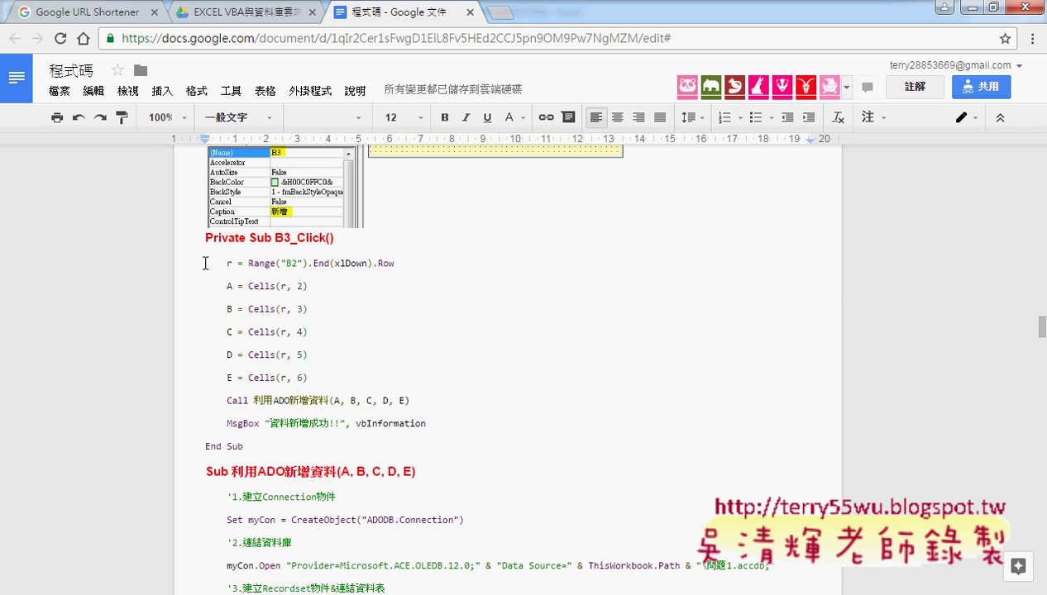
drag(198, 261, 417, 263)
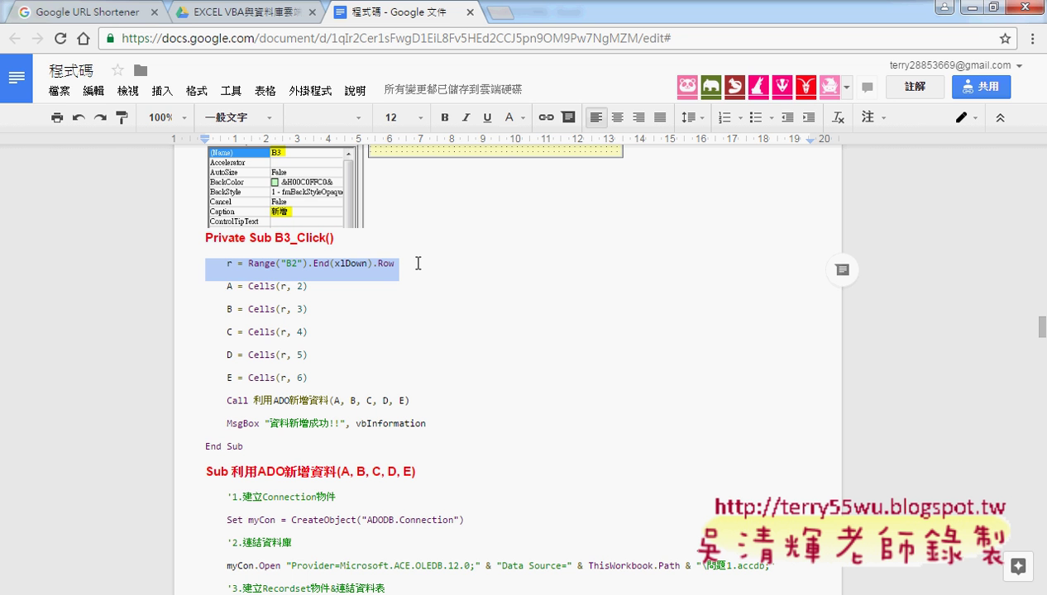
drag(418, 263, 418, 290)
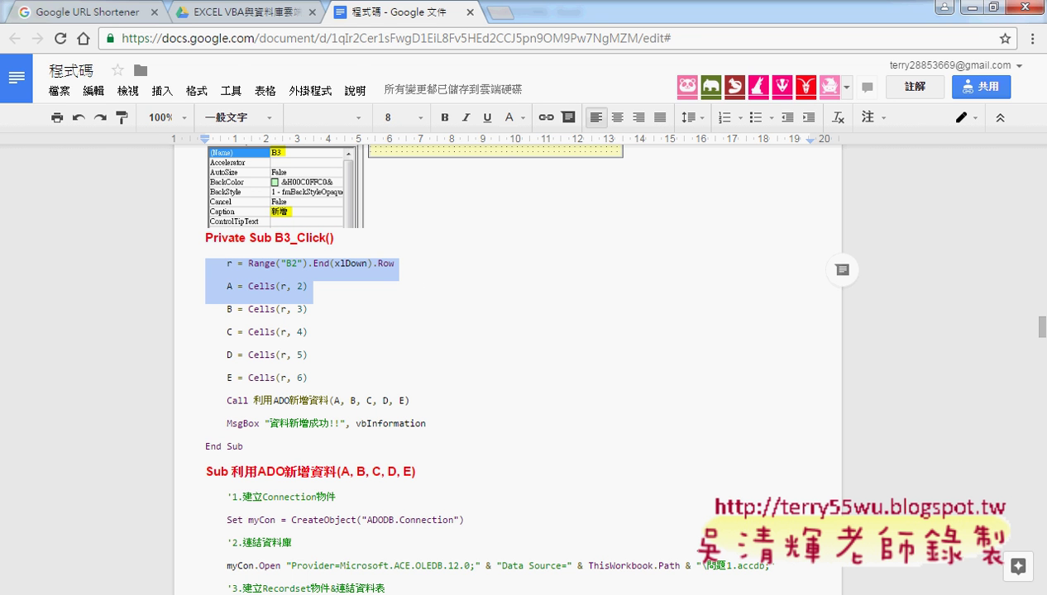
click(234, 542)
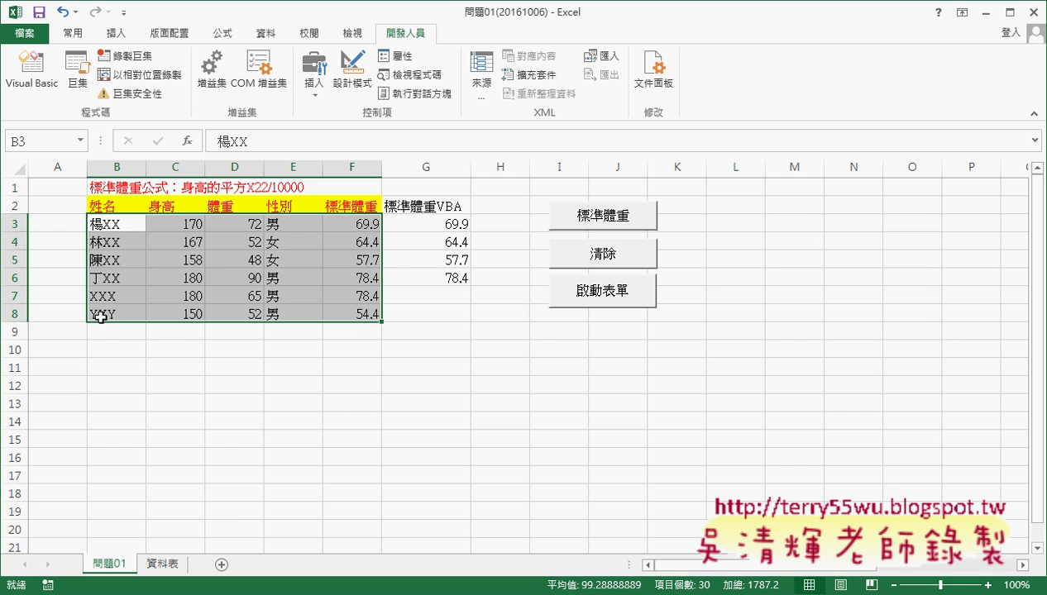
drag(100, 316, 369, 315)
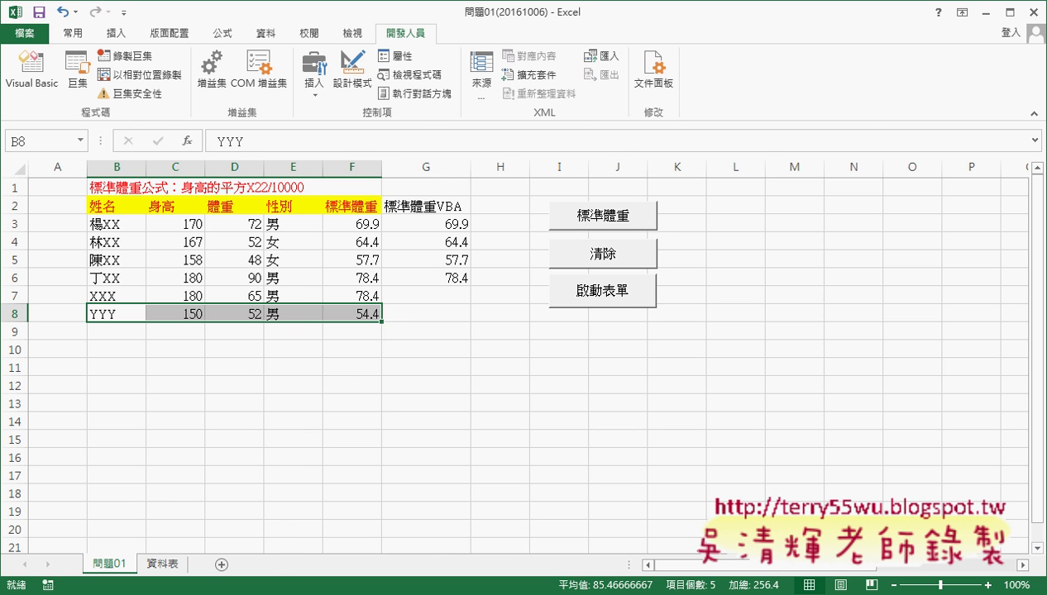
mouse_move(174, 589)
click(182, 552)
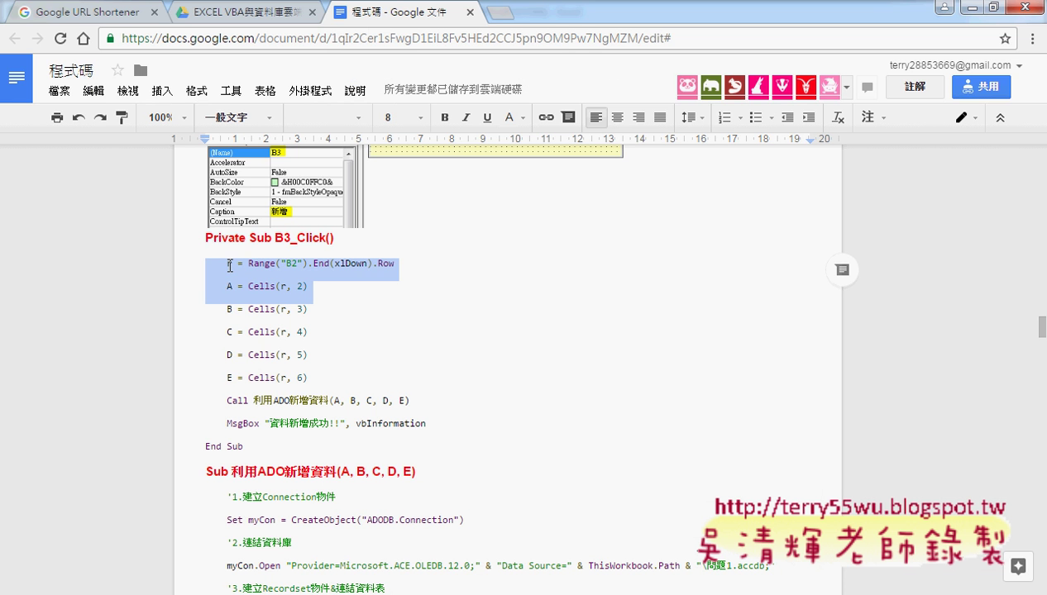
Copy the B3_Click code lines and the full 利用ADO新增資料 procedure from the notes.
drag(197, 263, 451, 440)
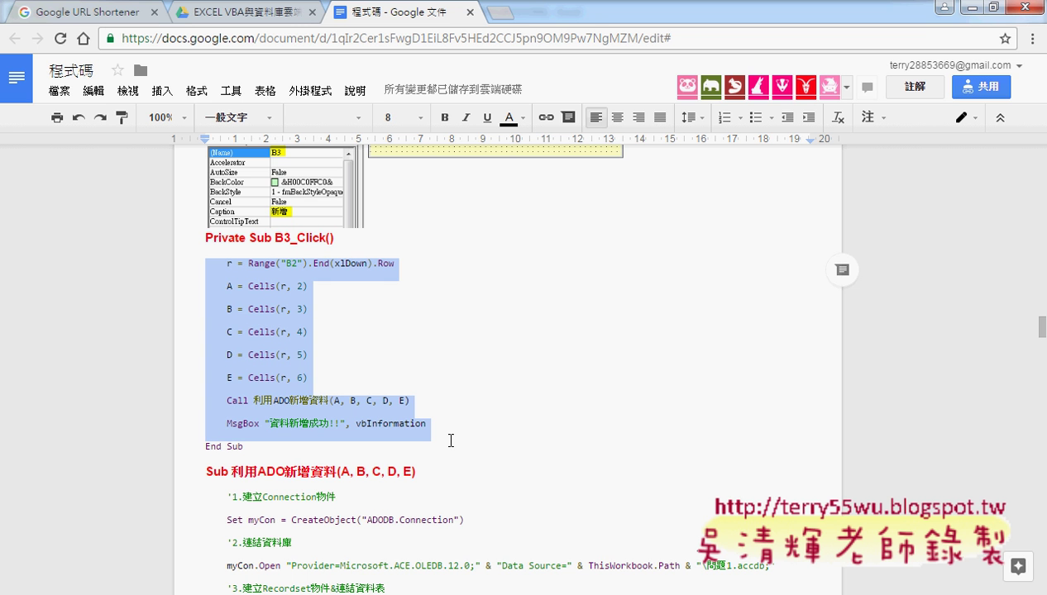
drag(451, 441, 445, 447)
key(ctrl+c)
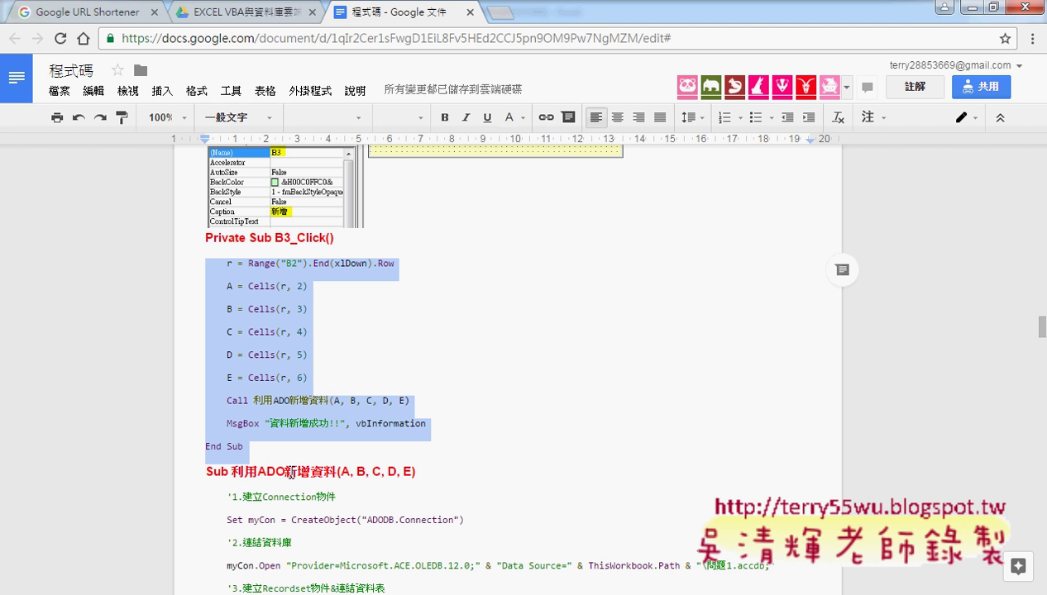
scroll(339, 471, down, 2)
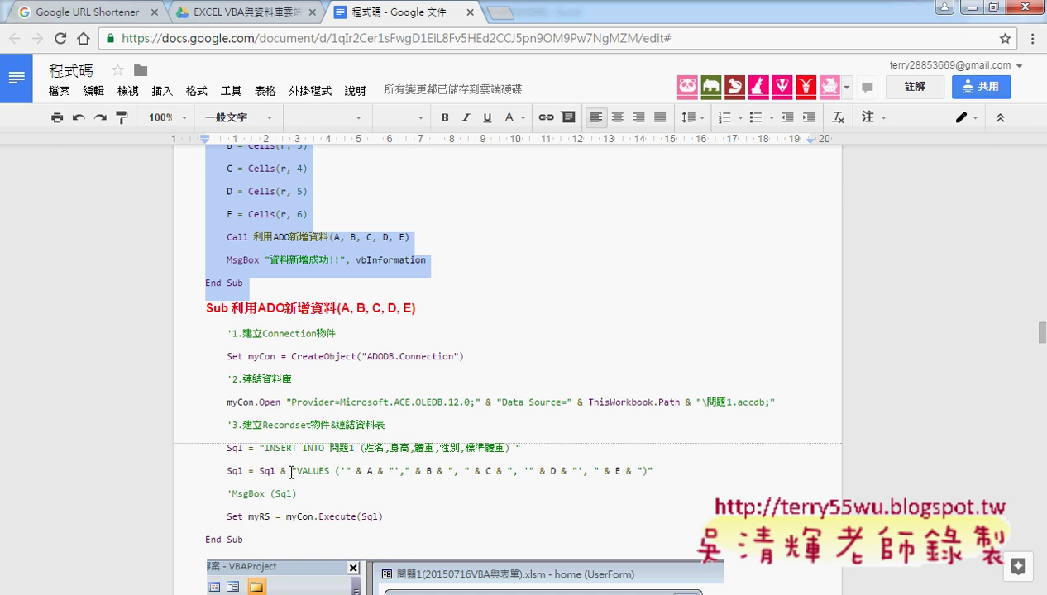
scroll(288, 468, up, 1)
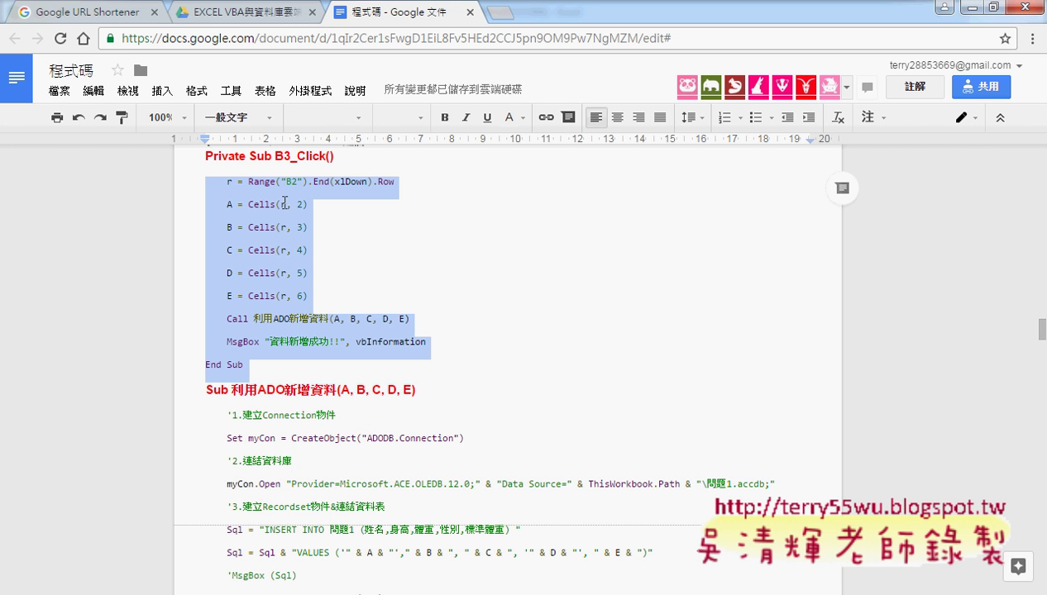
scroll(240, 364, down, 2)
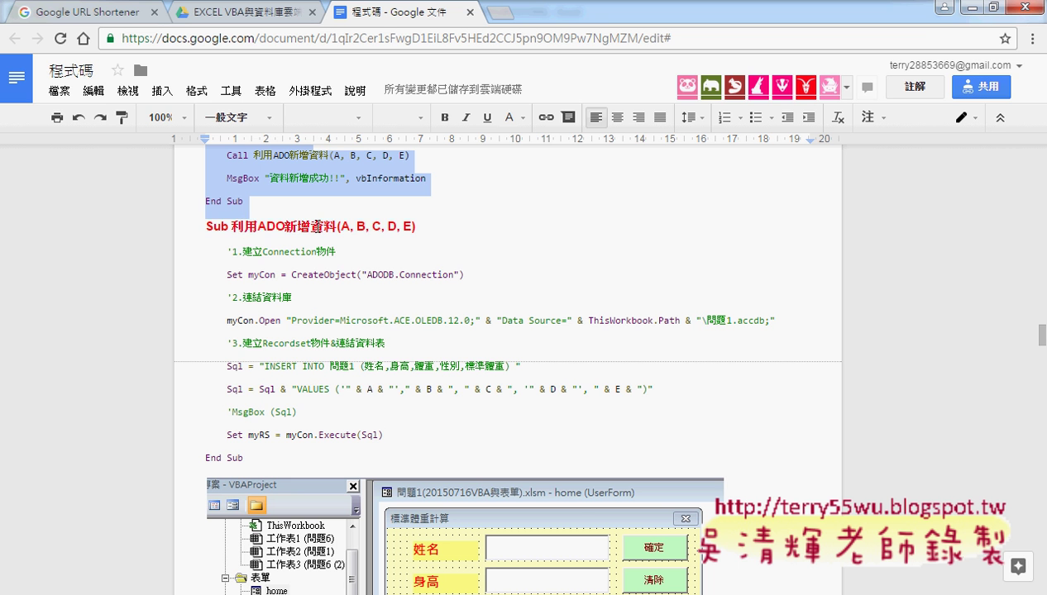
shift+click(257, 463)
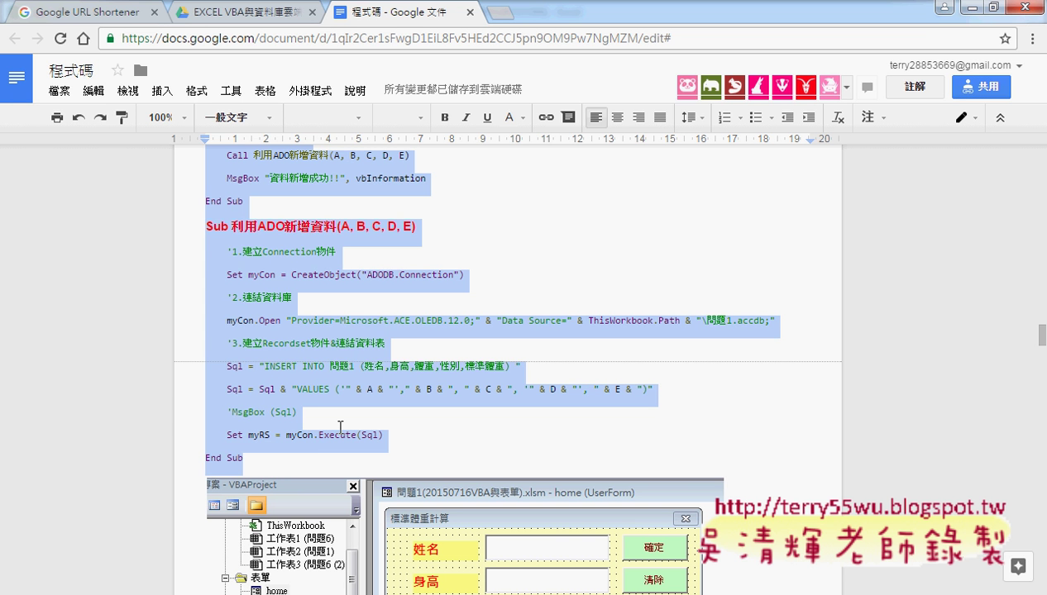
click(981, 7)
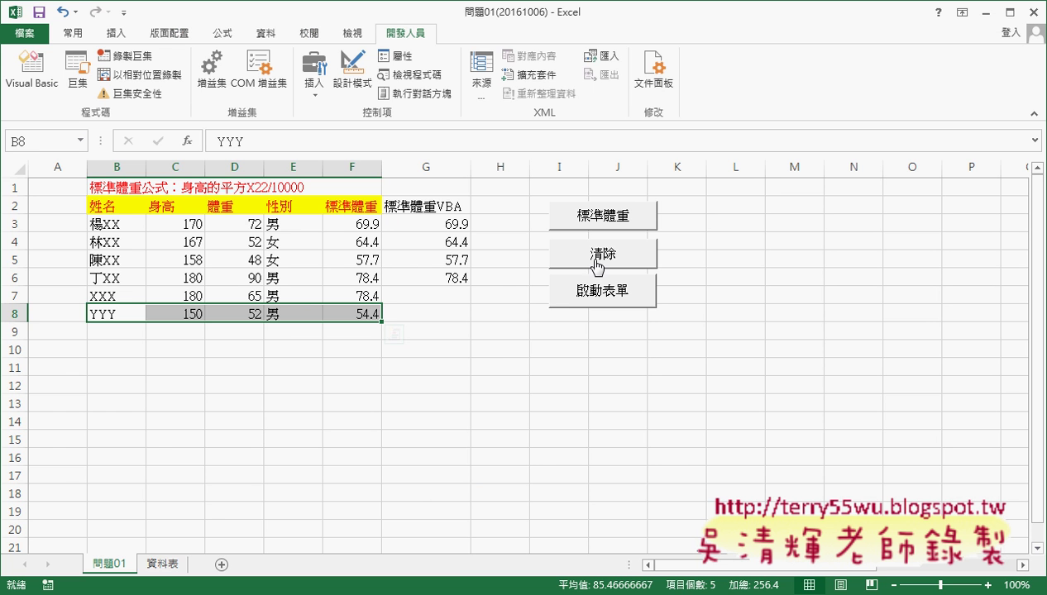
Paste the copied code over B3_Click's empty body and End Sub.
click(362, 504)
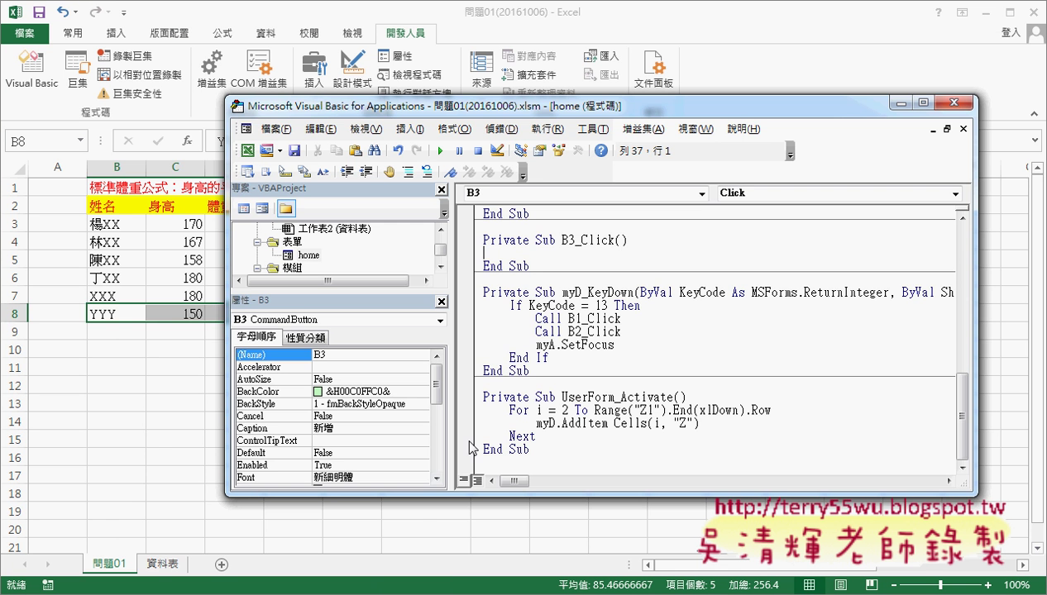
drag(531, 266, 568, 257)
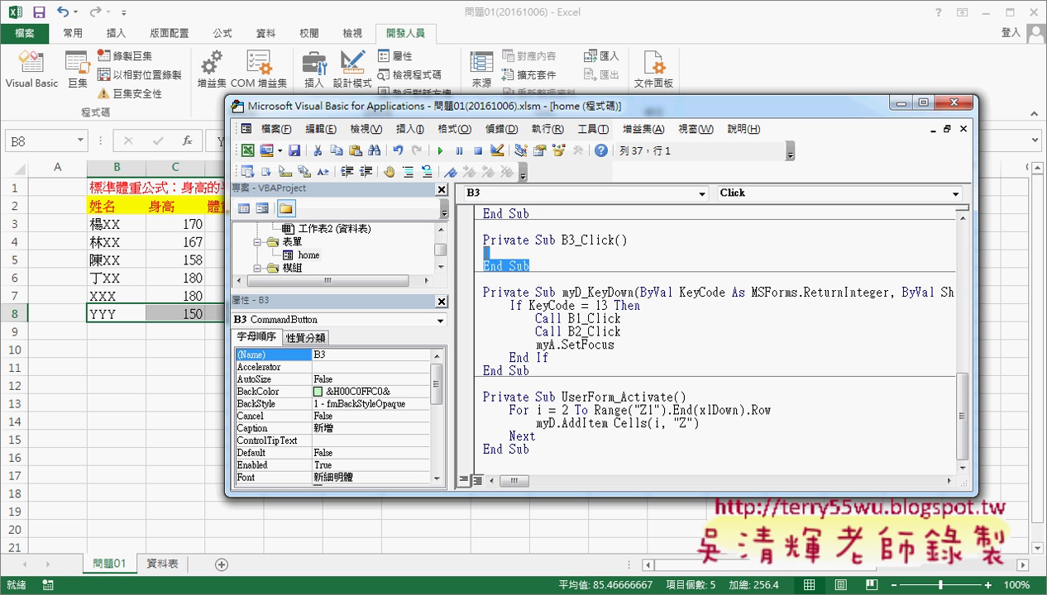
key(ctrl+v)
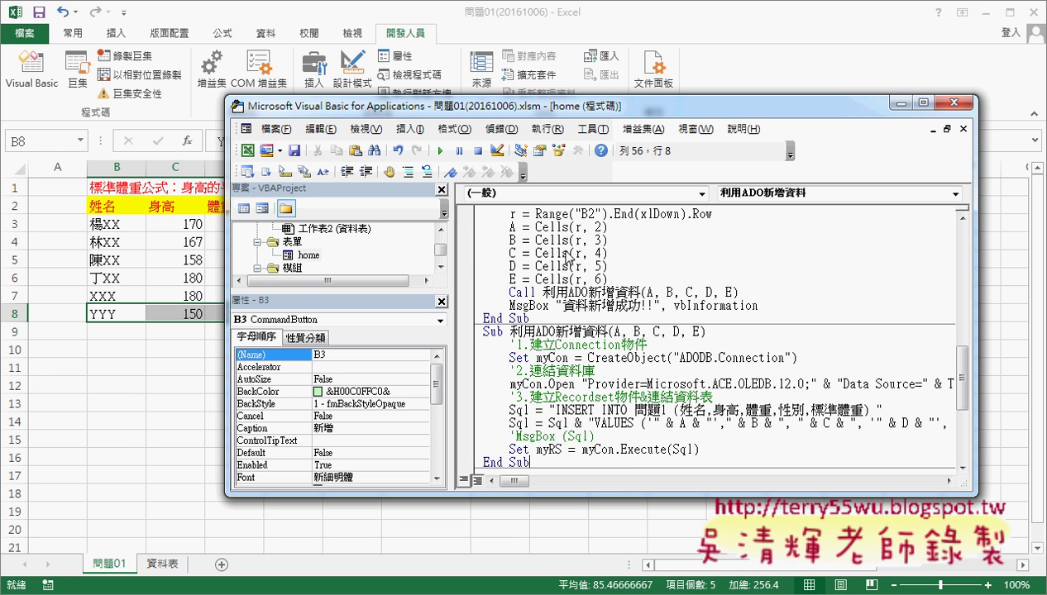
scroll(579, 265, up, 4)
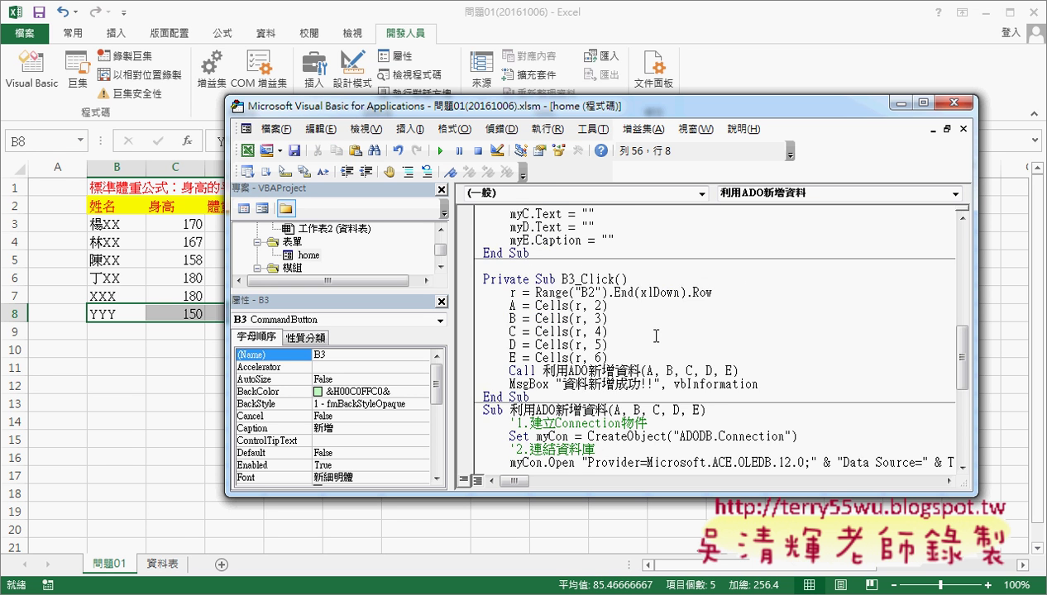
Delete the blank line after B2_Click's End Sub and place the editor beside the sheet.
double_click(657, 106)
click(366, 233)
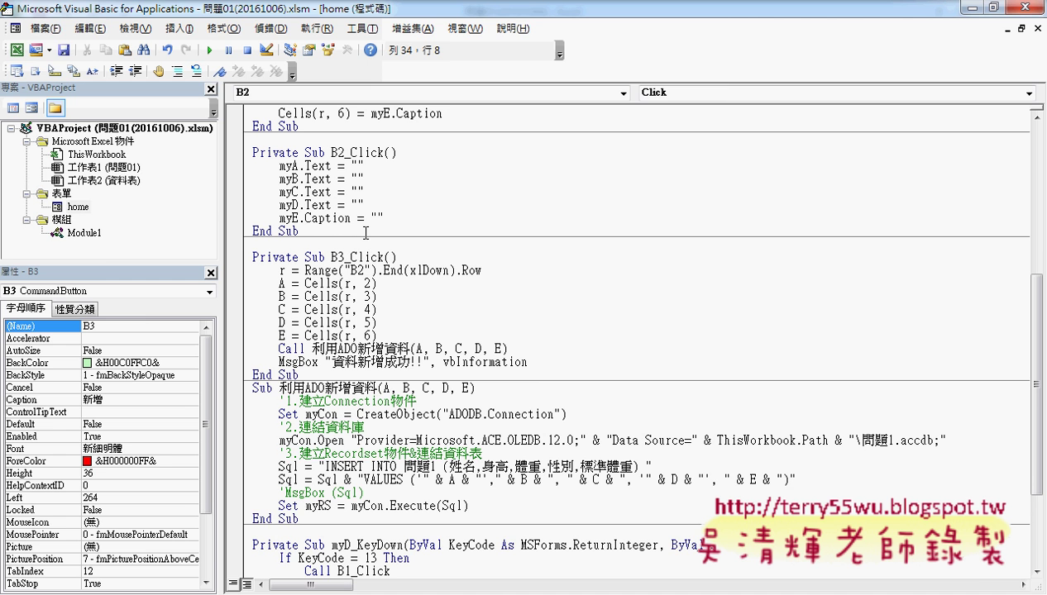
key(Delete)
double_click(447, 8)
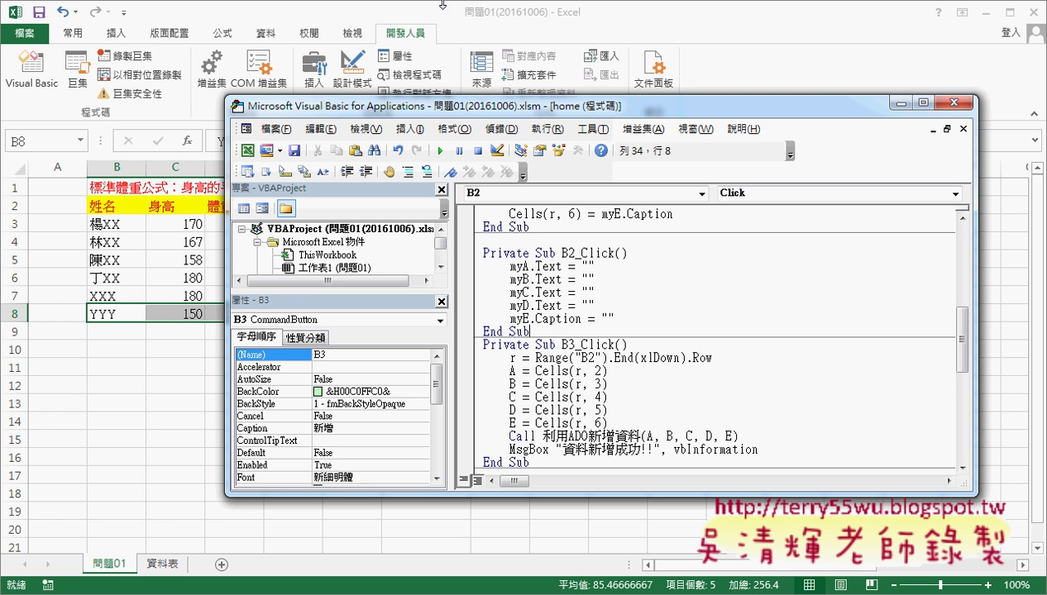
drag(507, 58, 563, 36)
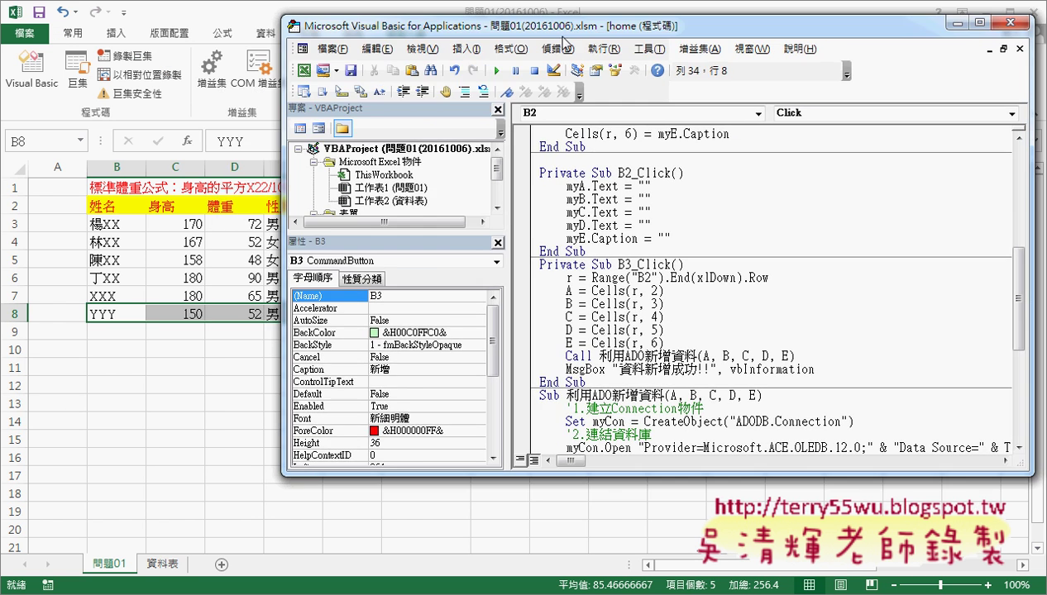
drag(626, 478, 629, 523)
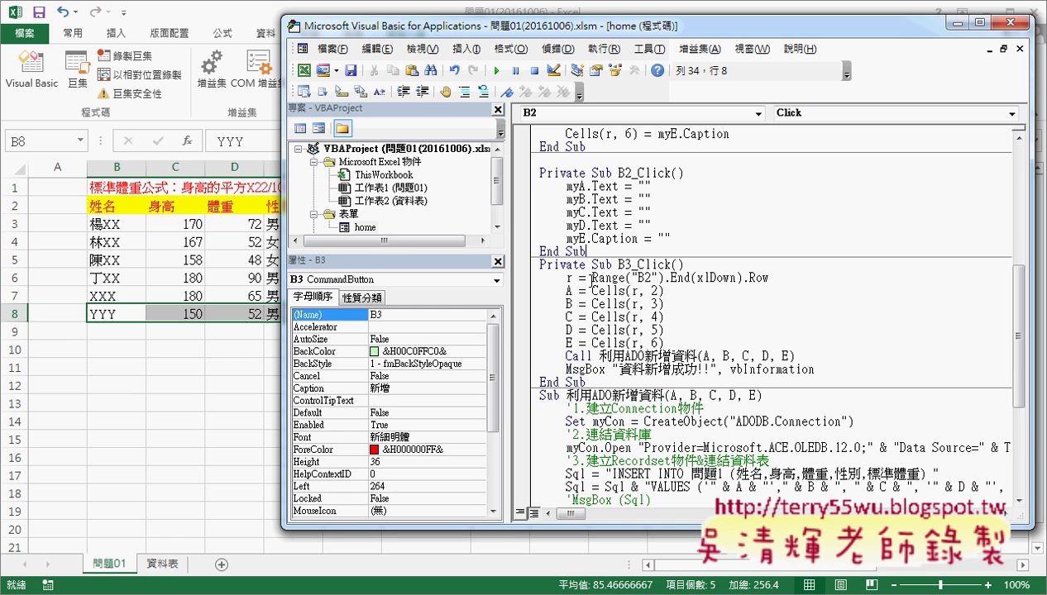
Annotate how Range("B2").End(xlDown).Row finds row 8 and Cells(r, 2) reads its values.
drag(592, 278, 778, 282)
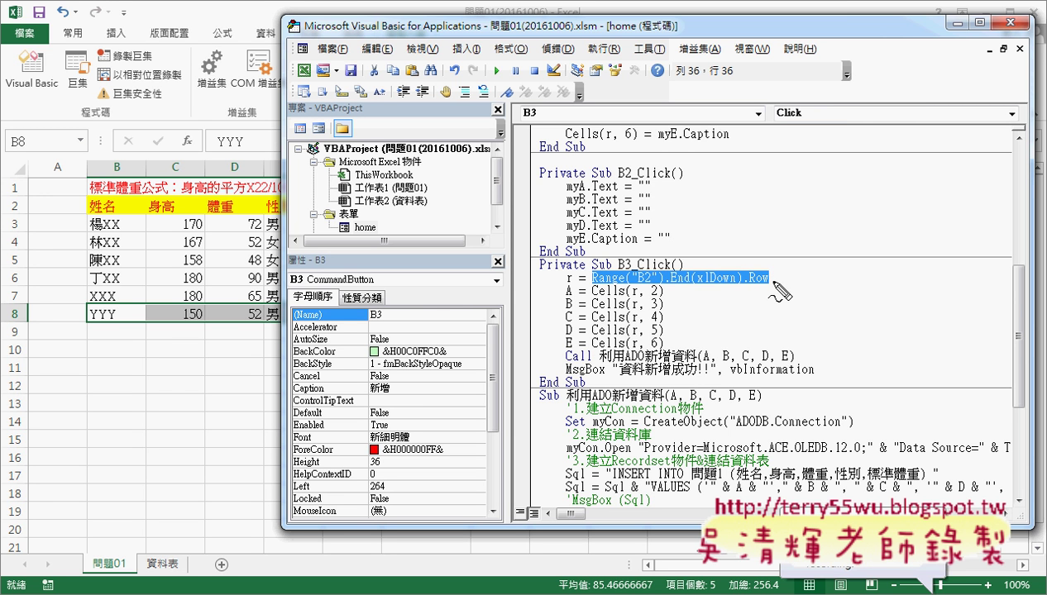
drag(592, 284, 763, 283)
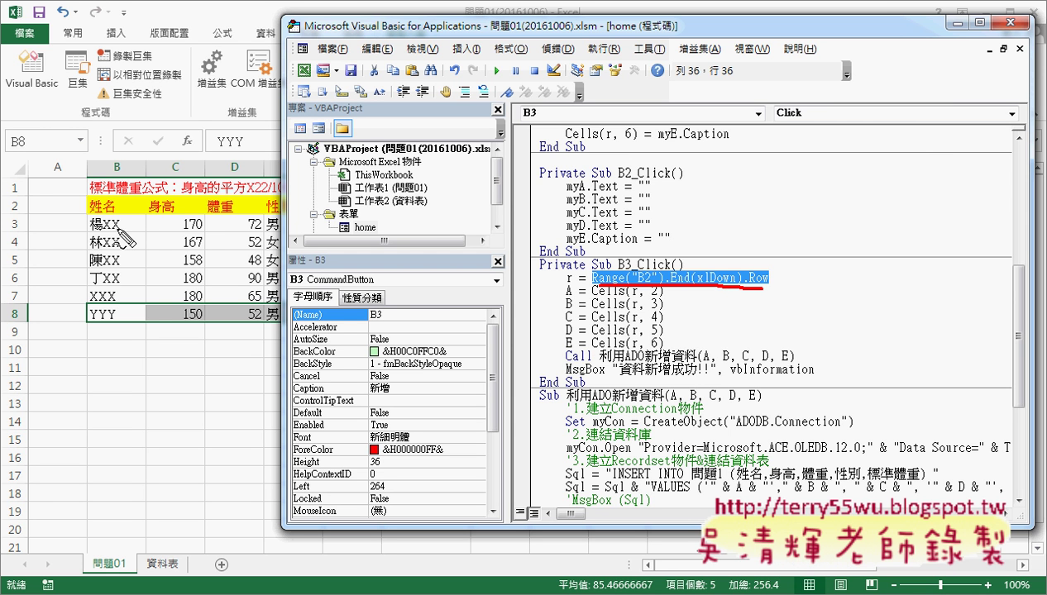
mouse_move(121, 203)
mouse_down()
mouse_move(118, 271)
mouse_move(126, 246)
mouse_up()
mouse_move(17, 303)
mouse_down()
mouse_move(14, 321)
mouse_move(27, 304)
mouse_up()
mouse_move(564, 289)
mouse_down()
mouse_move(570, 270)
mouse_move(564, 290)
mouse_up()
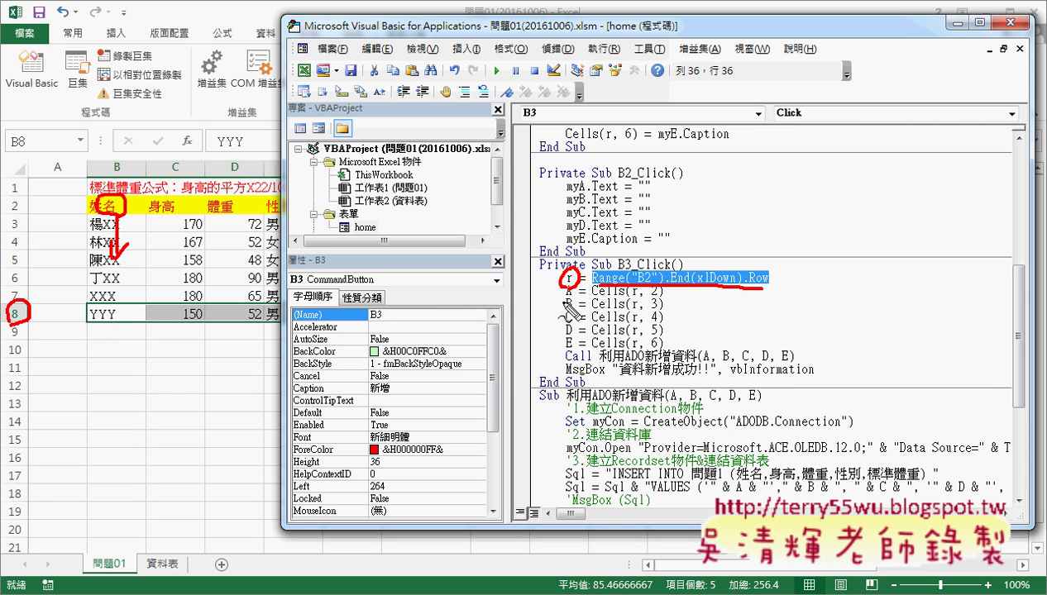
drag(593, 294, 670, 292)
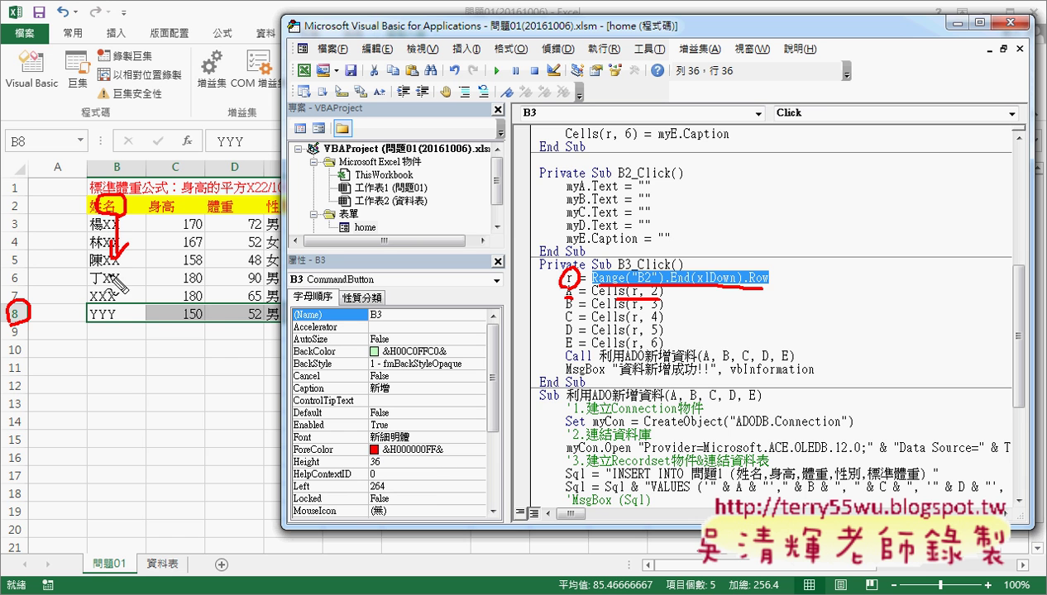
mouse_move(90, 306)
mouse_down()
mouse_move(117, 317)
mouse_move(122, 306)
mouse_up()
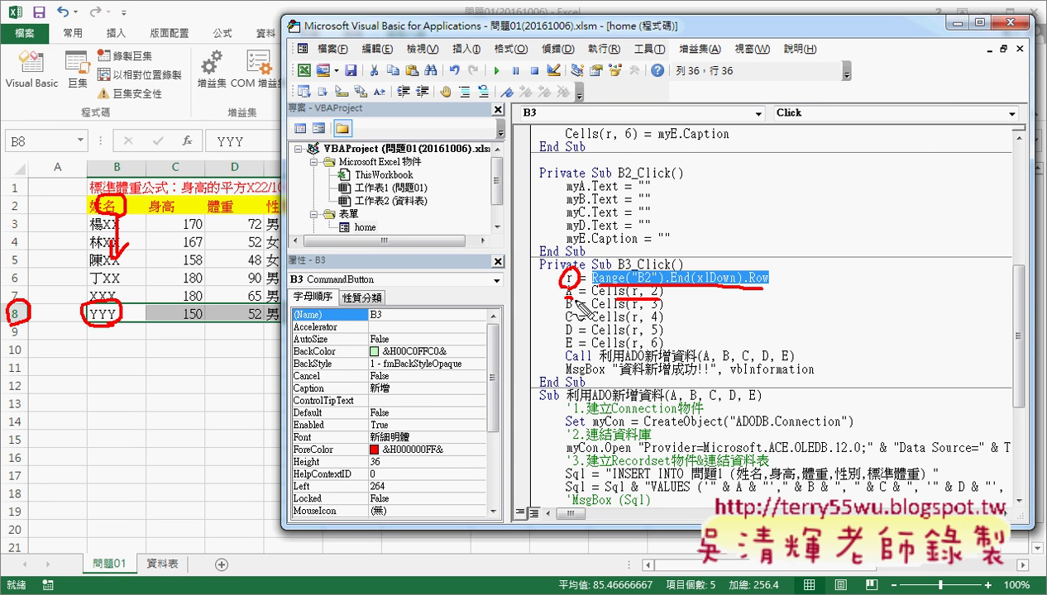
mouse_move(205, 303)
mouse_down()
mouse_move(207, 321)
mouse_move(263, 308)
mouse_move(294, 319)
mouse_up()
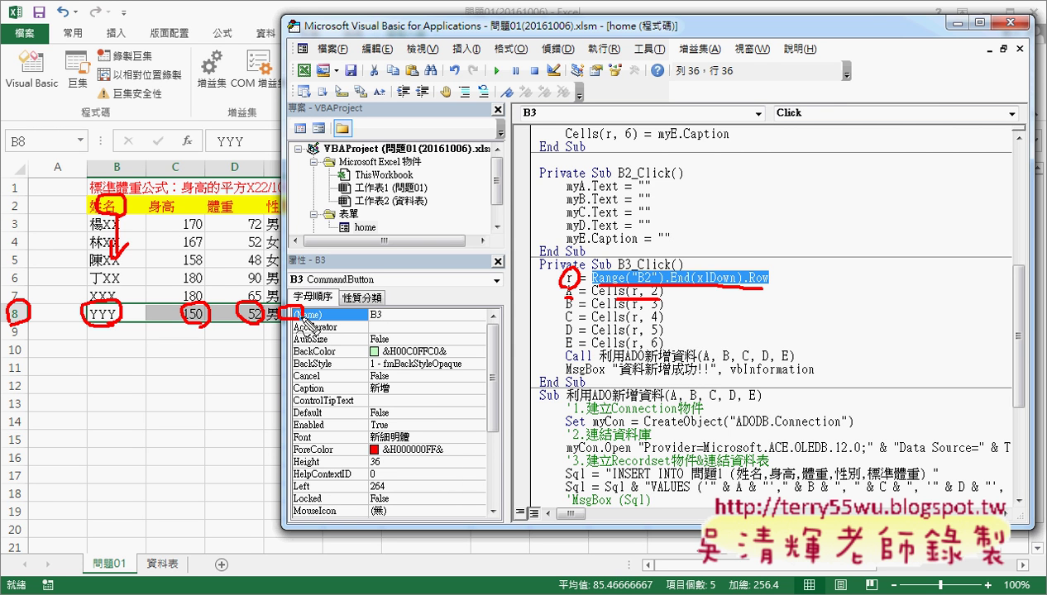
drag(377, 304, 375, 308)
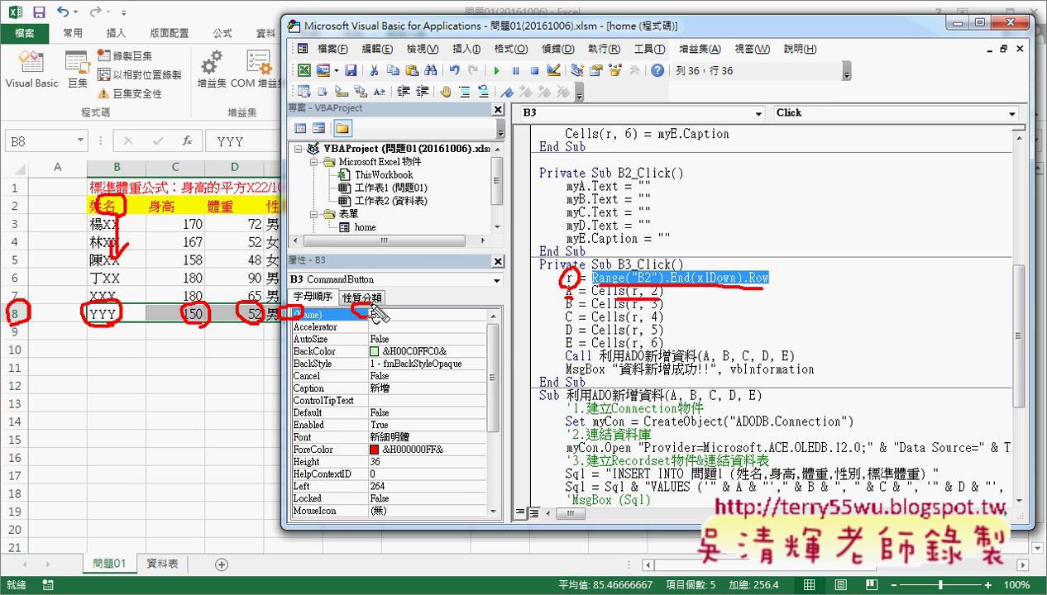
key(Escape)
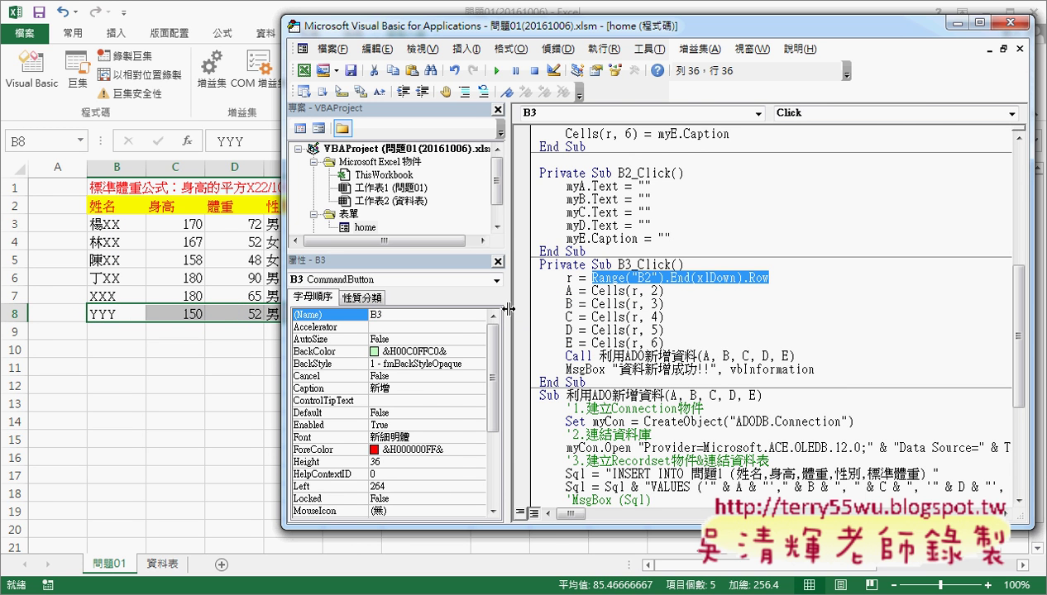
drag(438, 33, 555, 38)
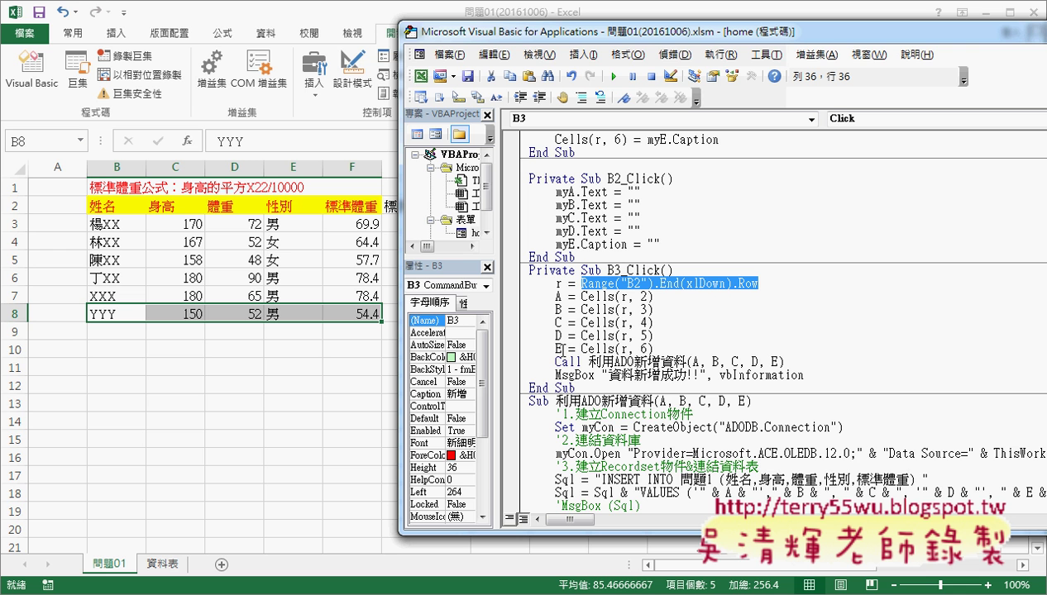
scroll(562, 269, down, 1)
scroll(563, 268, down, 1)
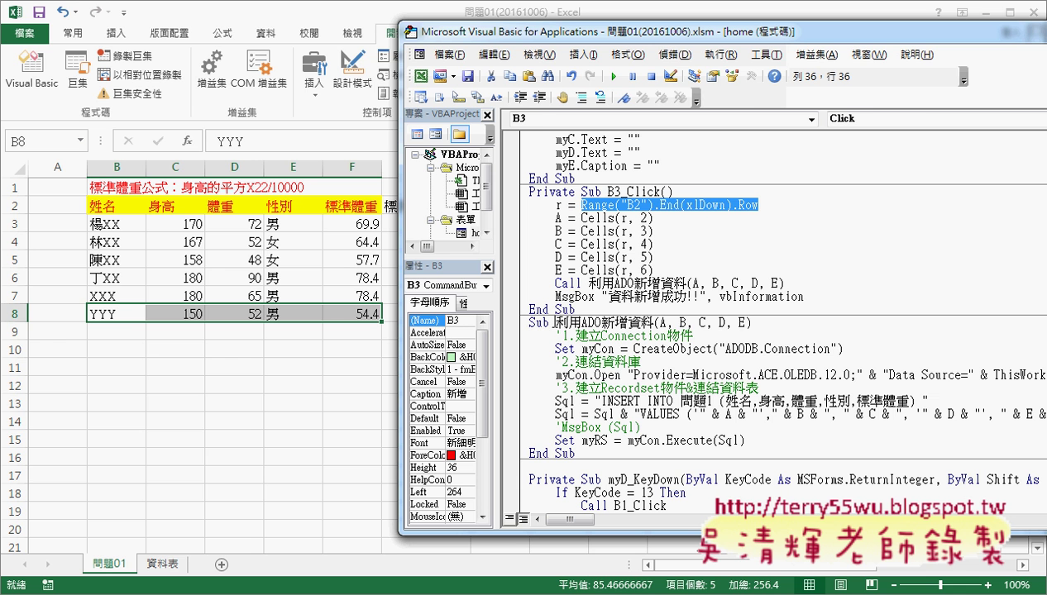
mouse_move(530, 322)
mouse_down()
mouse_move(552, 413)
mouse_move(583, 457)
mouse_up()
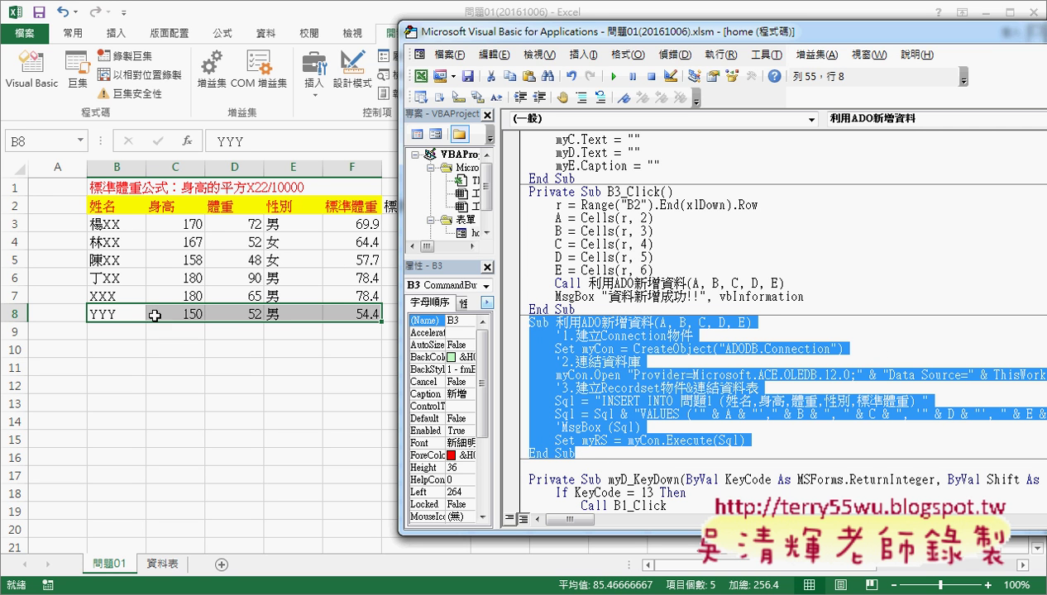
click(646, 310)
drag(659, 323, 747, 323)
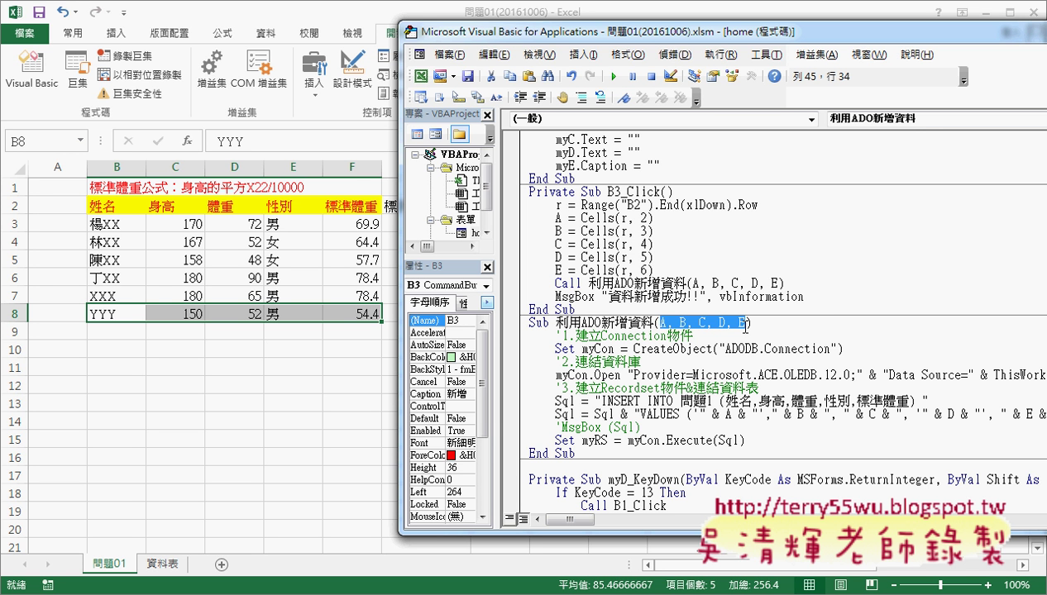
drag(745, 326, 746, 330)
mouse_move(747, 332)
mouse_down()
mouse_move(638, 364)
mouse_move(712, 361)
mouse_move(695, 362)
mouse_up()
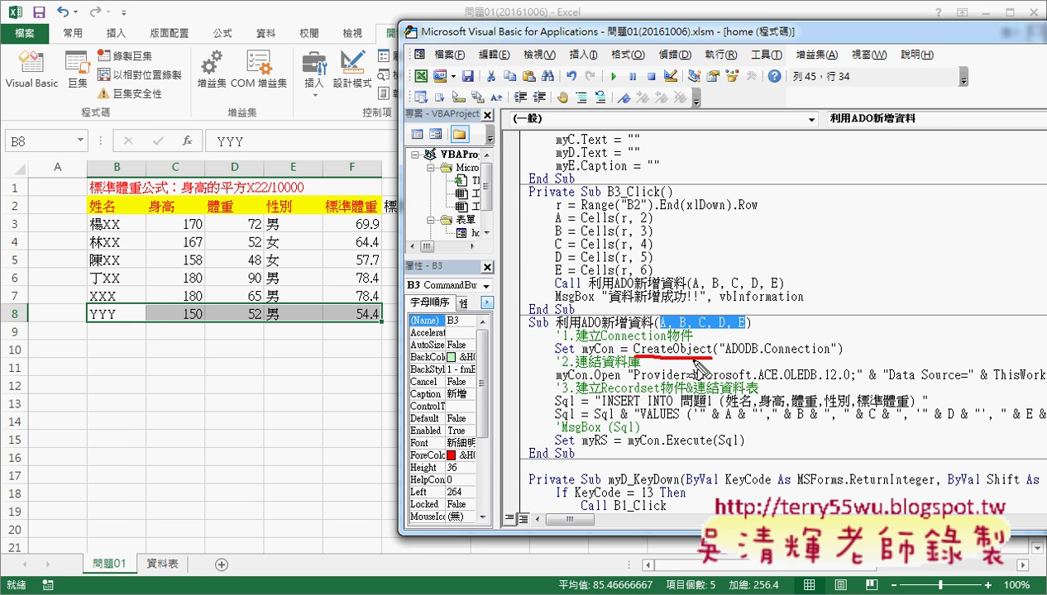
drag(724, 355, 830, 354)
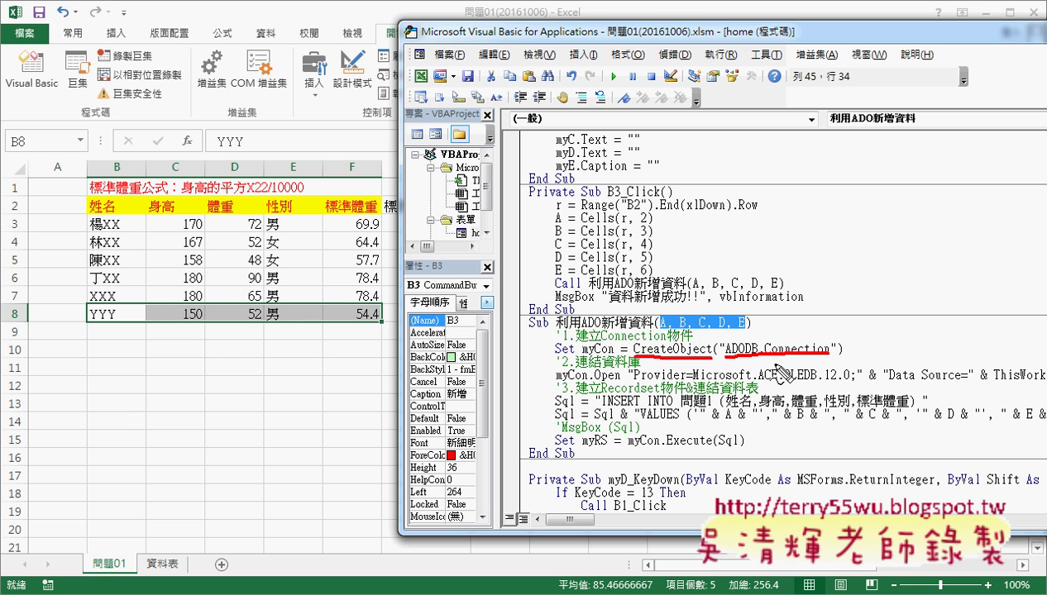
drag(717, 357, 830, 357)
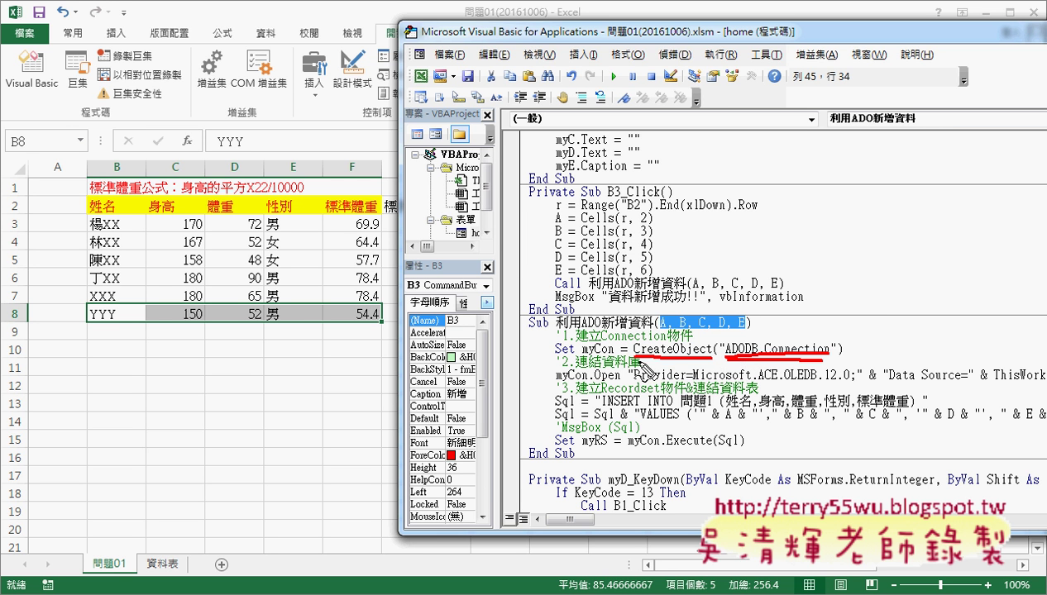
drag(639, 363, 710, 362)
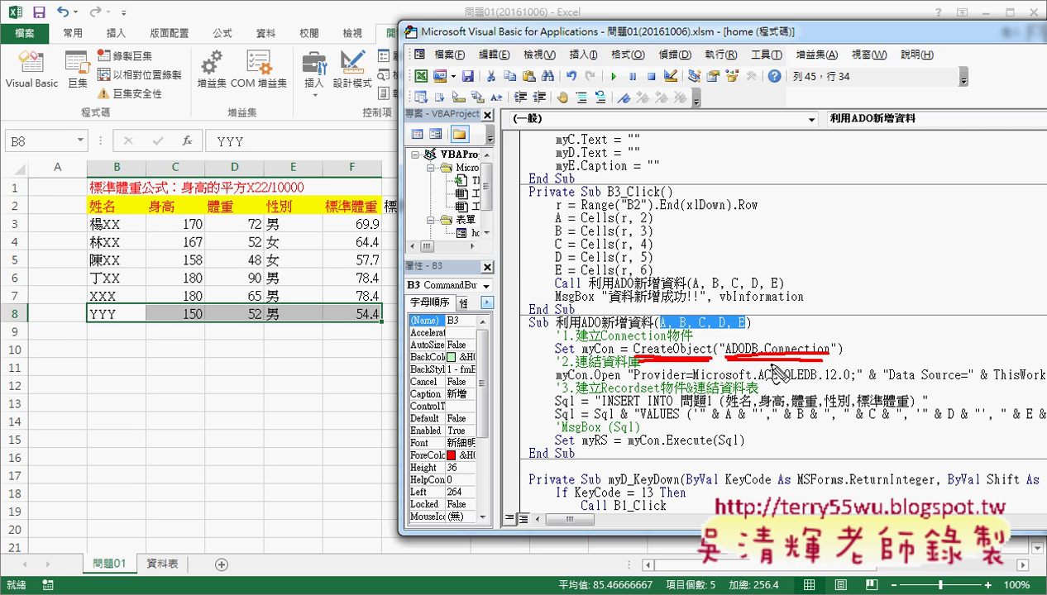
drag(762, 340, 830, 357)
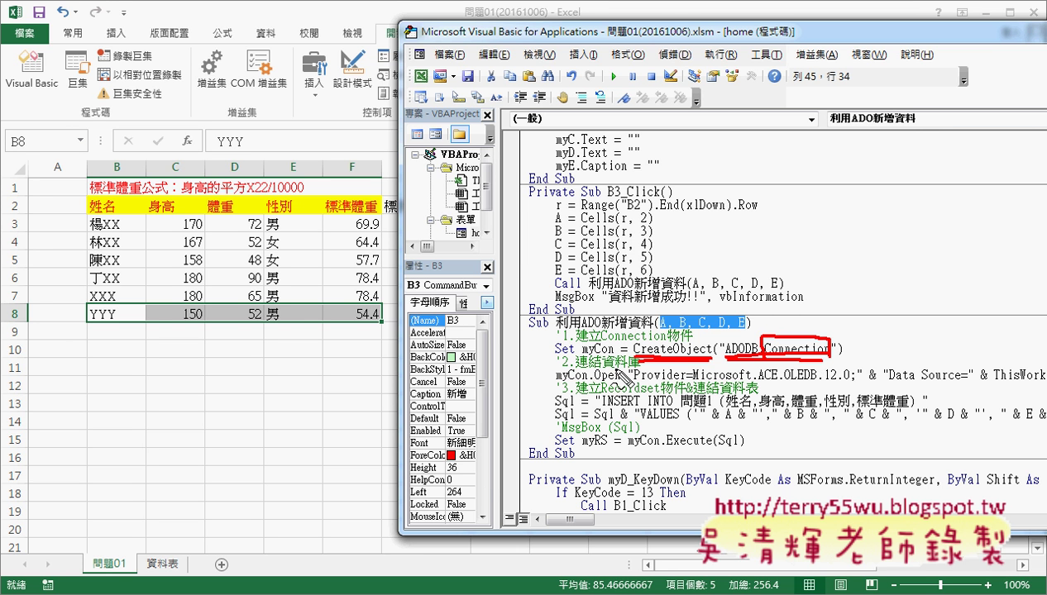
mouse_move(622, 364)
mouse_down()
mouse_move(608, 339)
mouse_move(567, 360)
mouse_up()
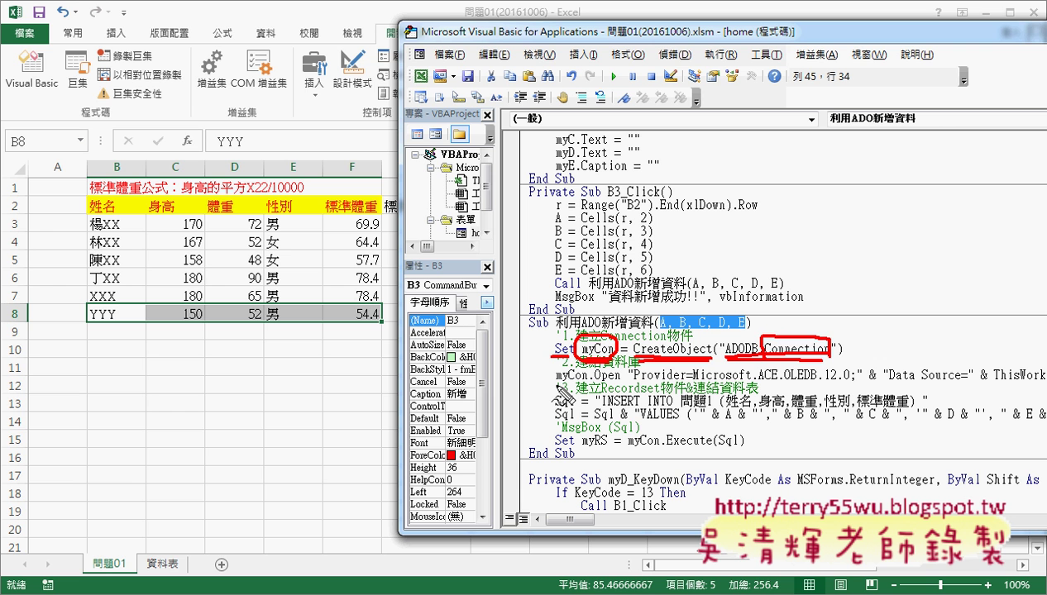
key(Escape)
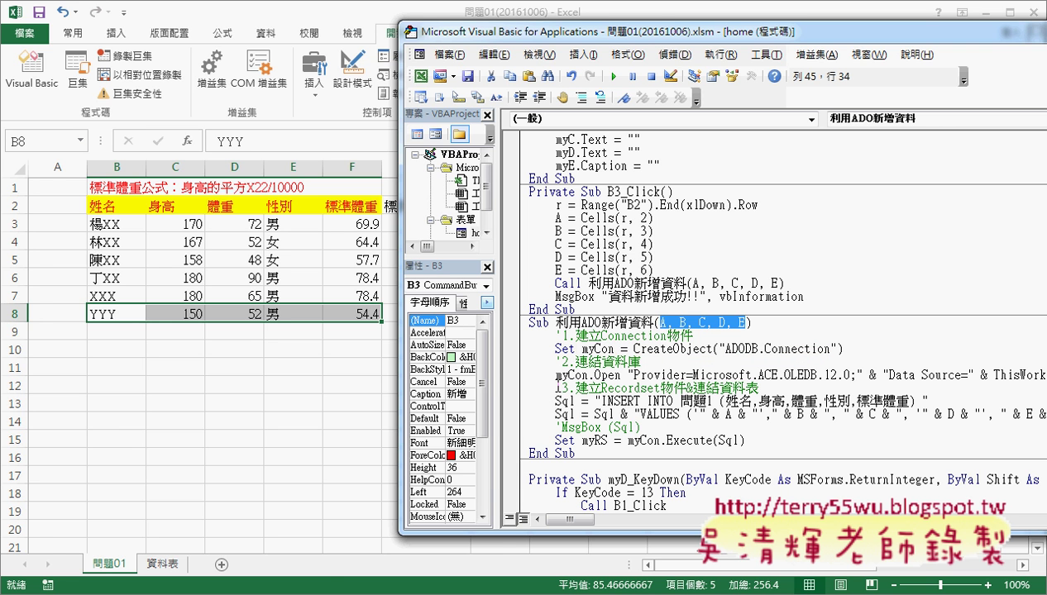
Go through Start > 控制台 > 系統管理工具 and launch 資料來源 (ODBC).
click(17, 592)
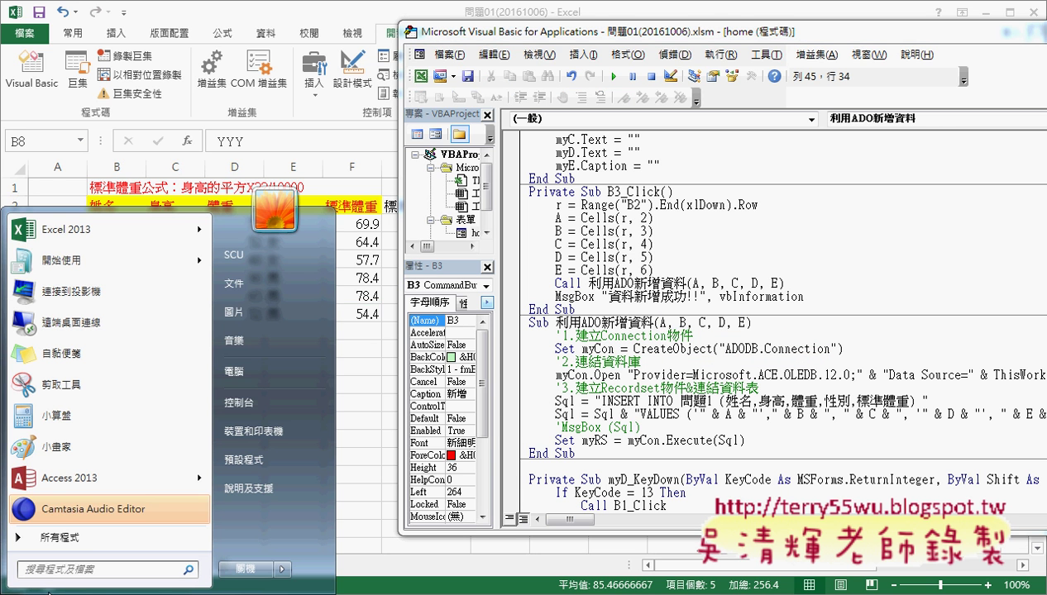
click(248, 404)
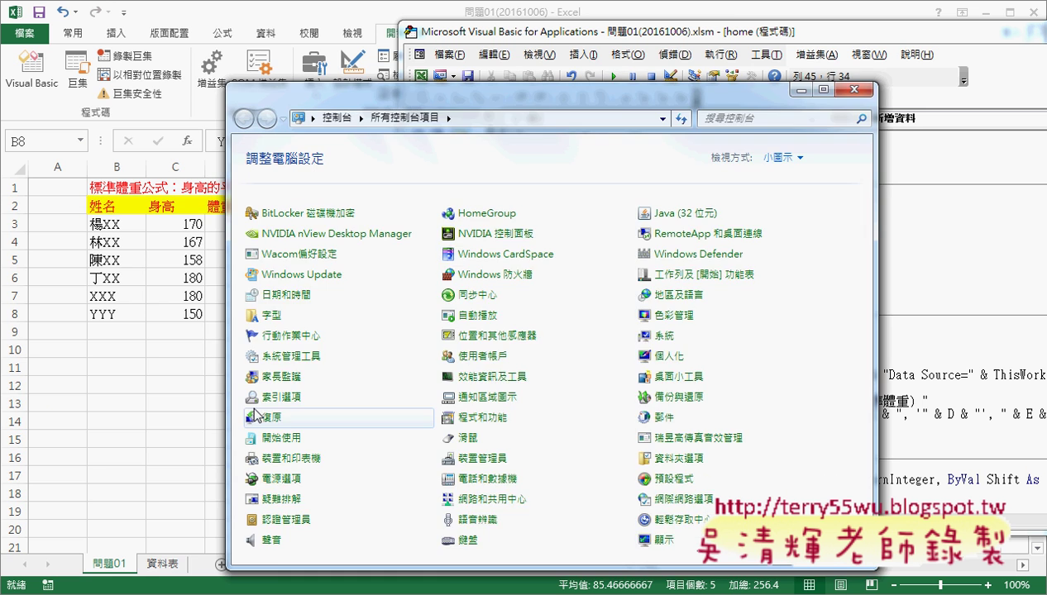
drag(365, 94, 200, 58)
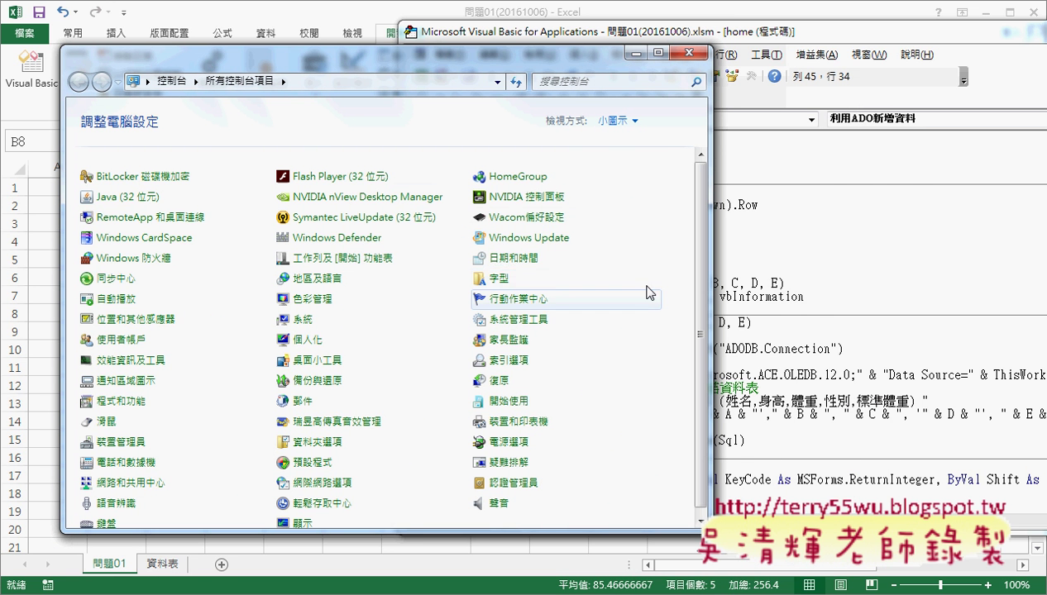
scroll(694, 348, down, 1)
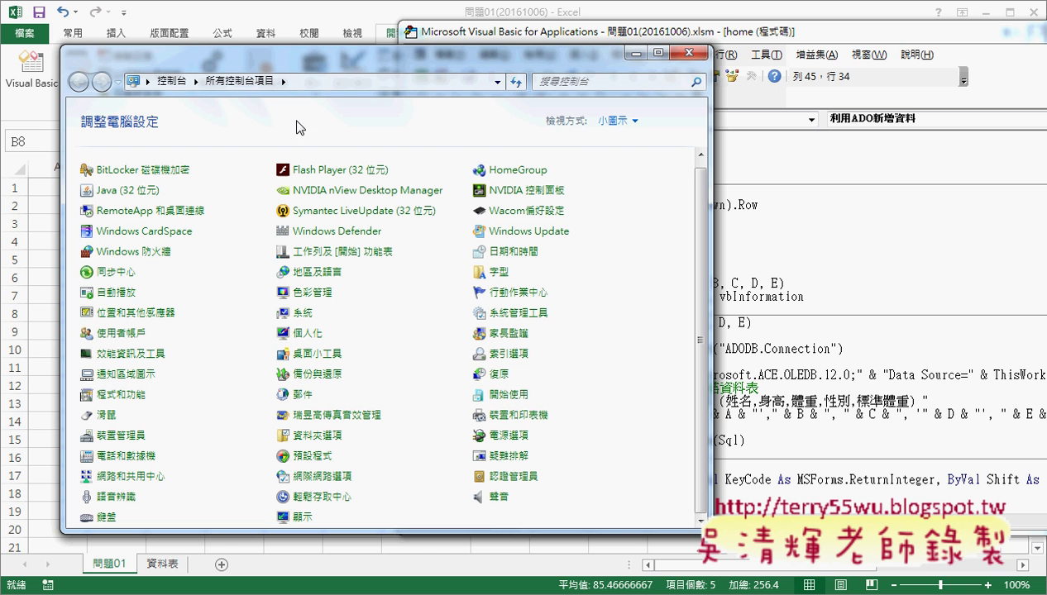
click(519, 314)
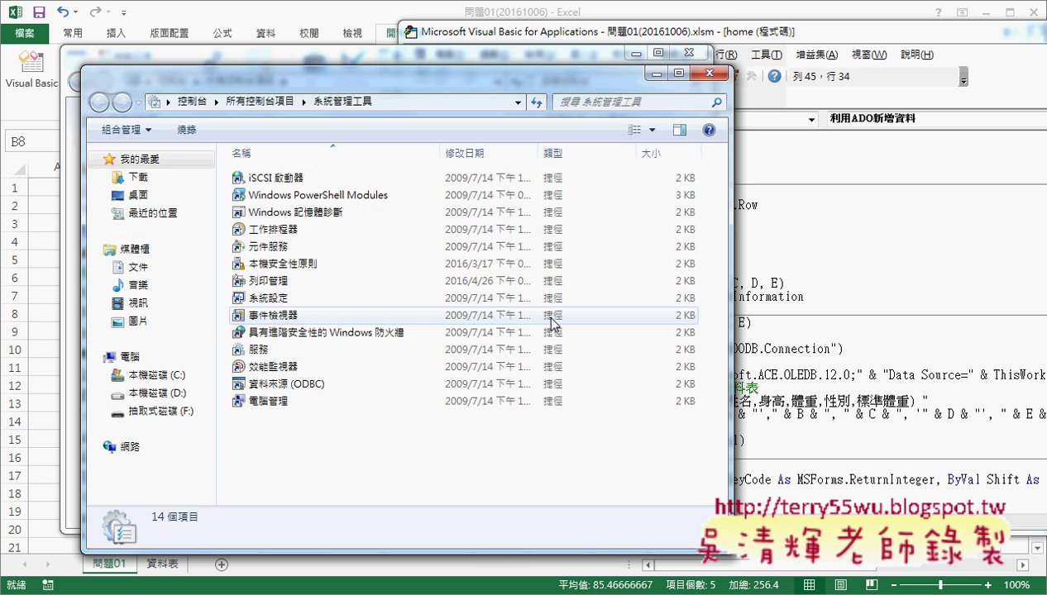
click(280, 393)
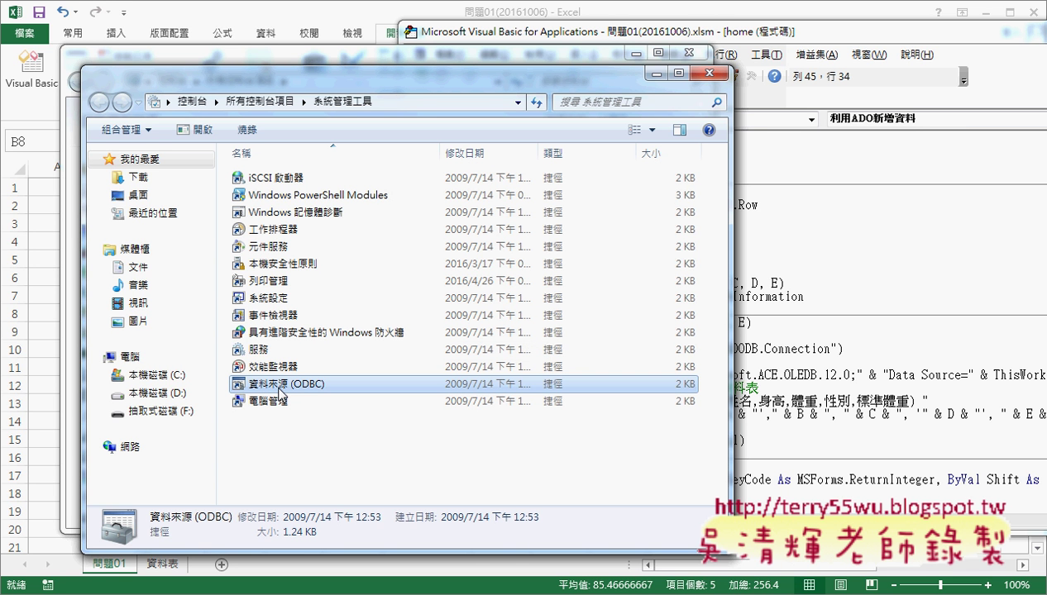
double_click(280, 393)
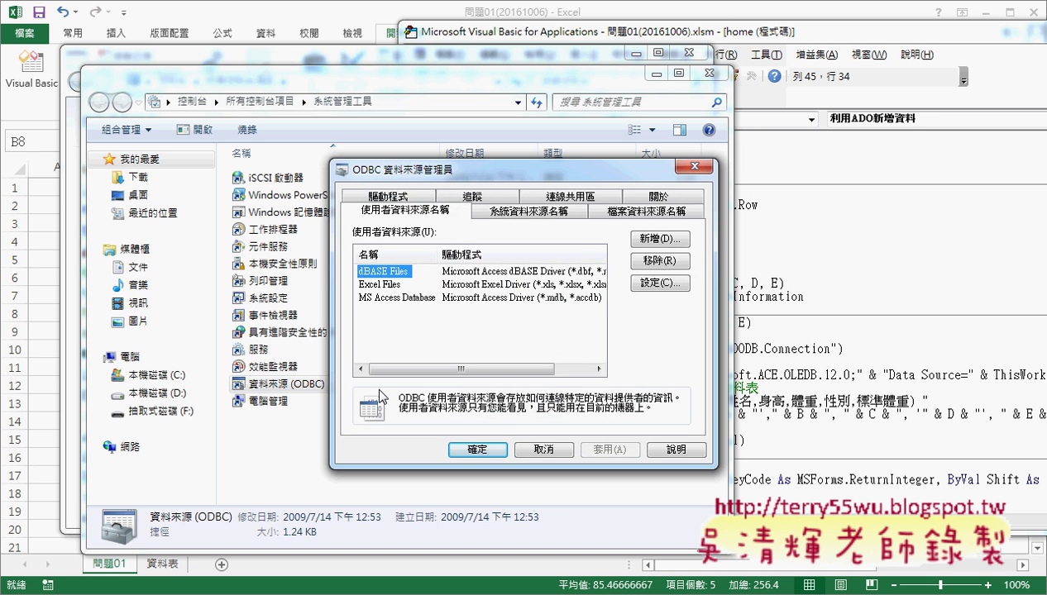
Show the installed drivers and mark the Access (*.mdb, *.accdb), SQL Server and Excel drivers.
click(395, 198)
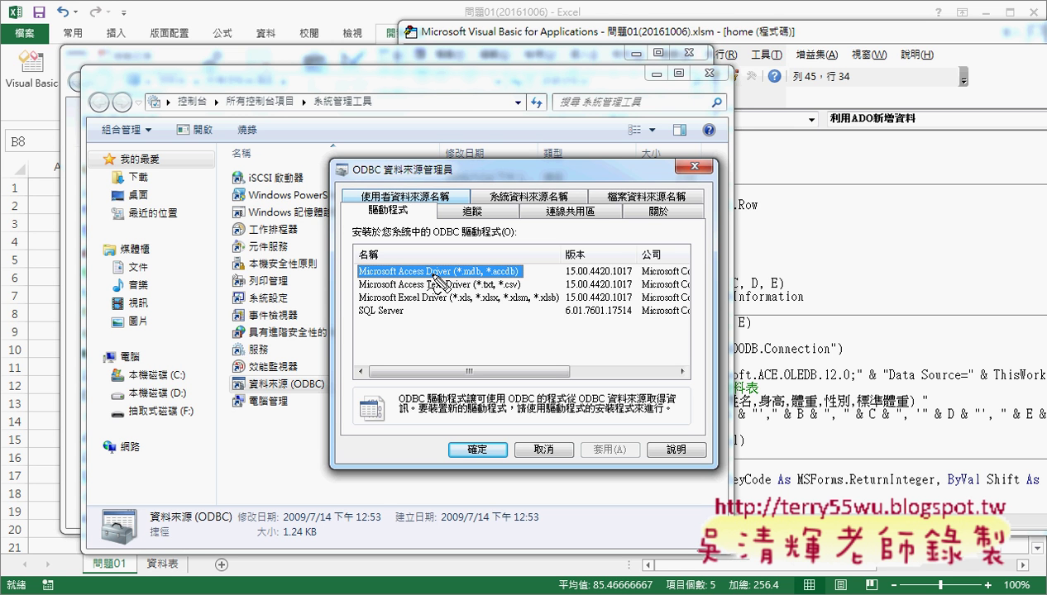
mouse_move(523, 280)
mouse_down()
mouse_move(362, 283)
mouse_move(528, 278)
mouse_up()
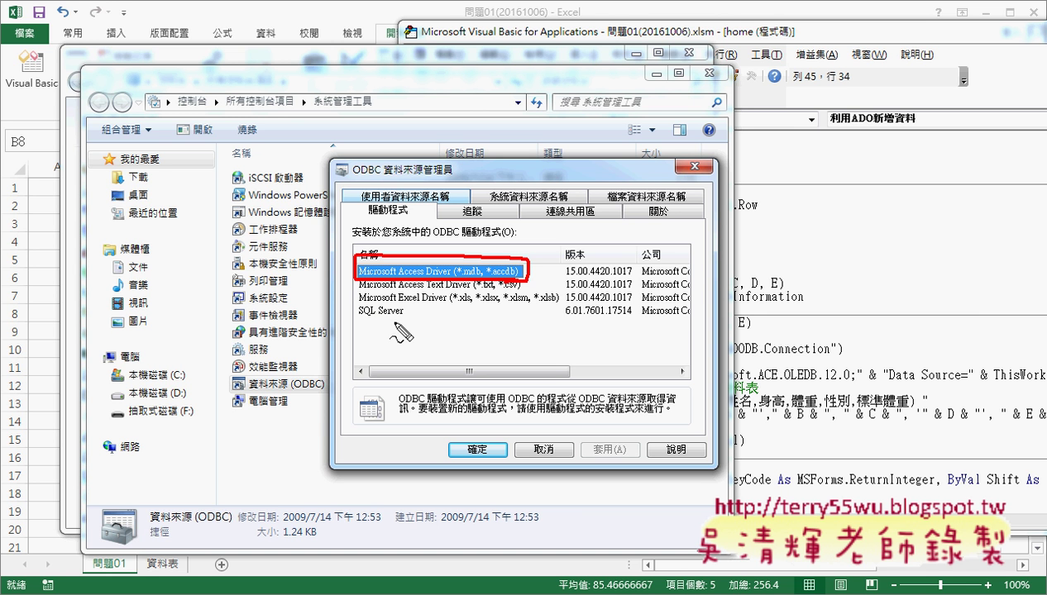
drag(388, 305, 397, 322)
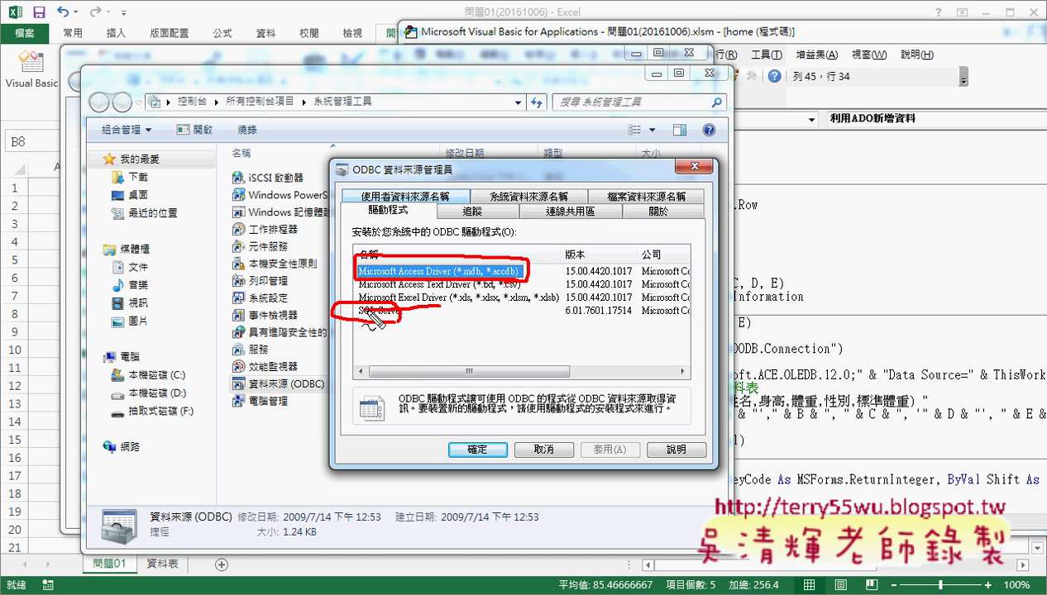
drag(351, 305, 429, 313)
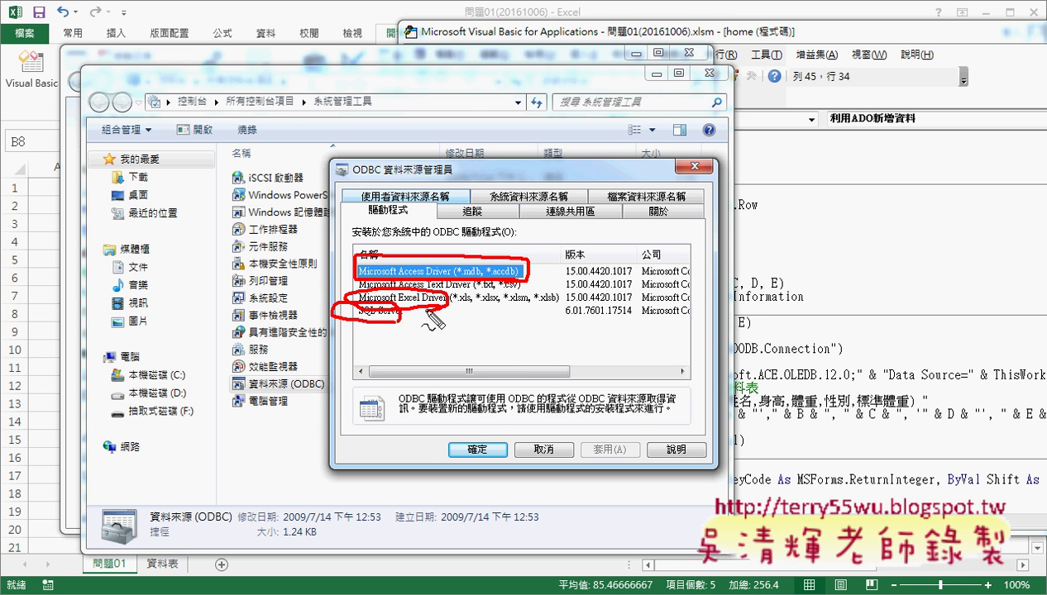
key(Escape)
Look through the system, file and user DSN lists, ending on the user data sources.
click(506, 196)
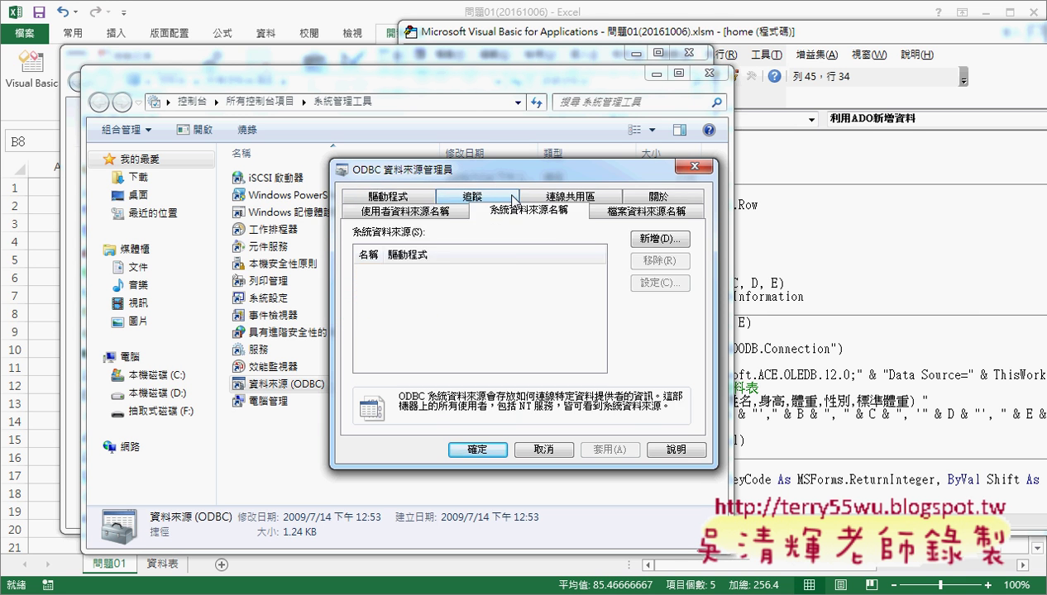
click(633, 212)
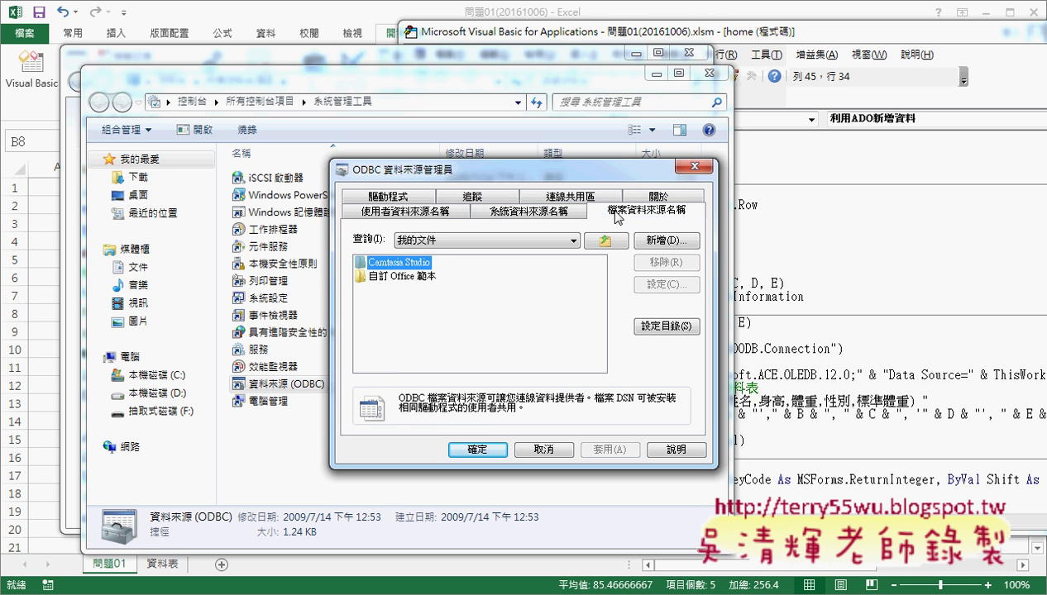
click(410, 213)
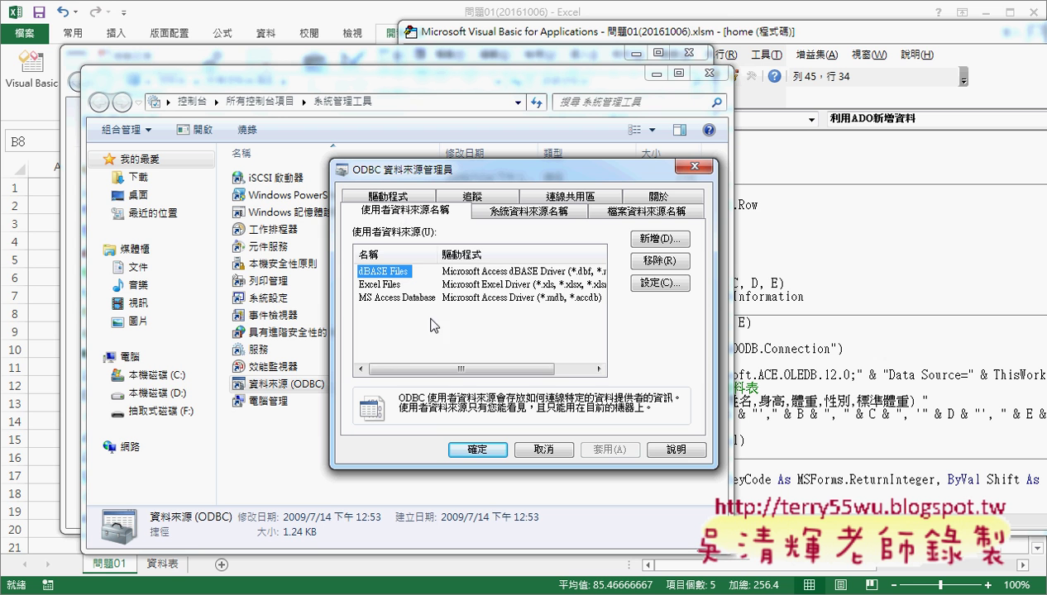
drag(443, 369, 486, 374)
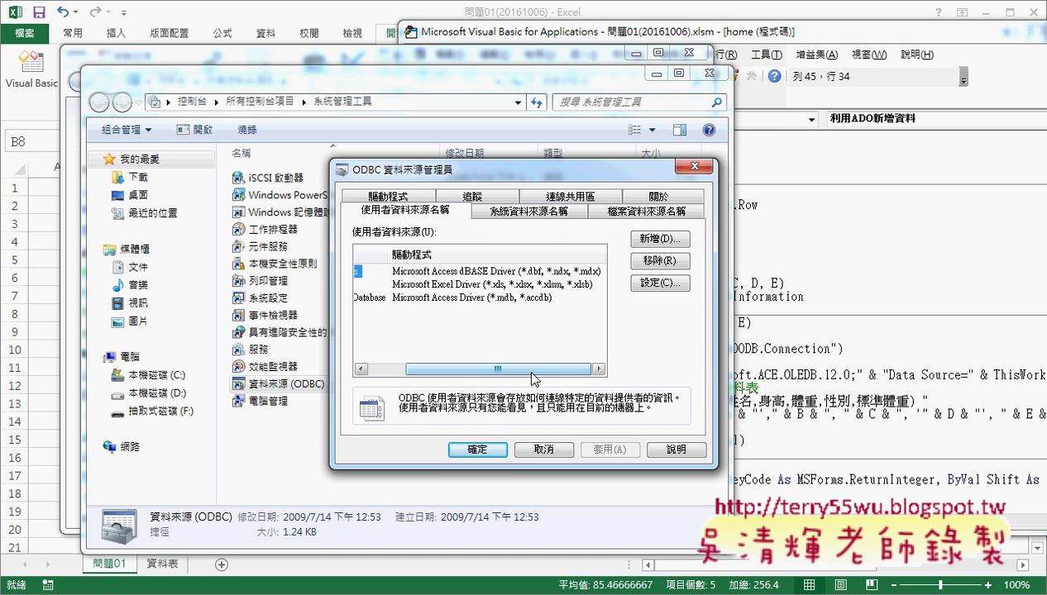
click(544, 213)
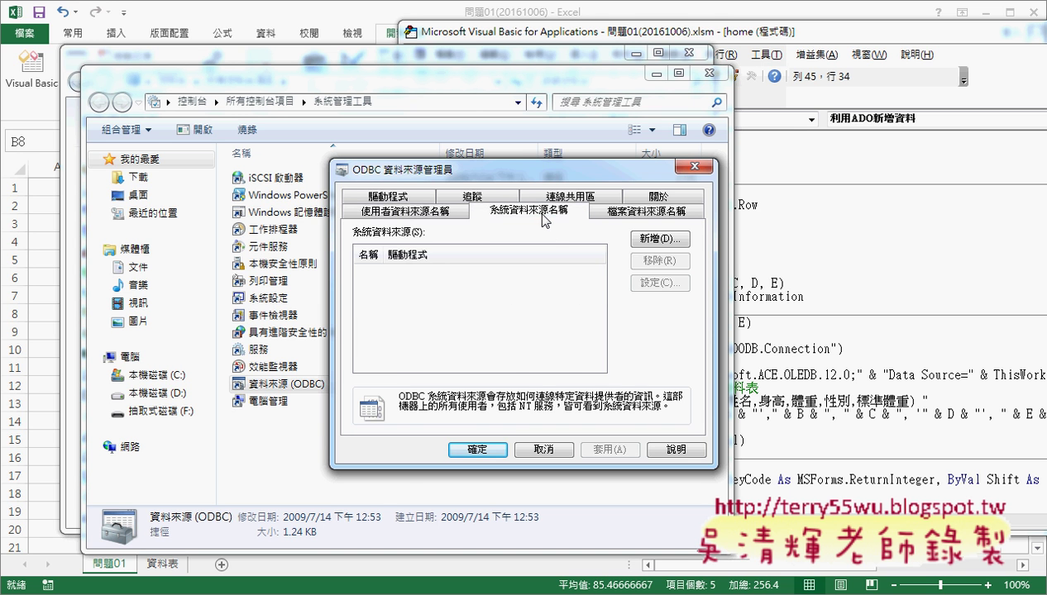
click(428, 214)
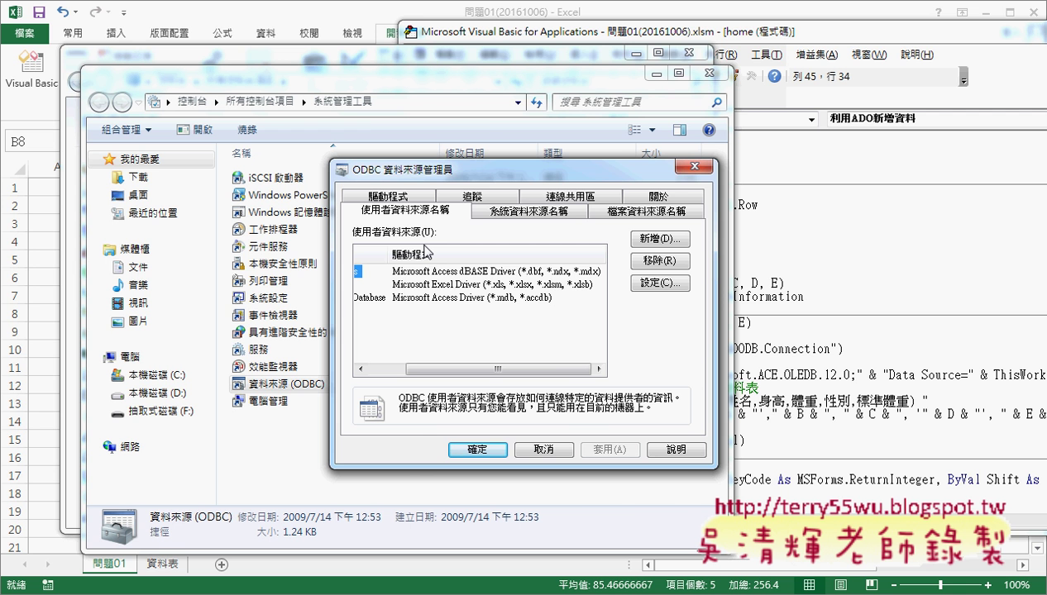
Bring the VBA editor forward, widen it, and highlight myCon.Open and the Provider part.
click(793, 213)
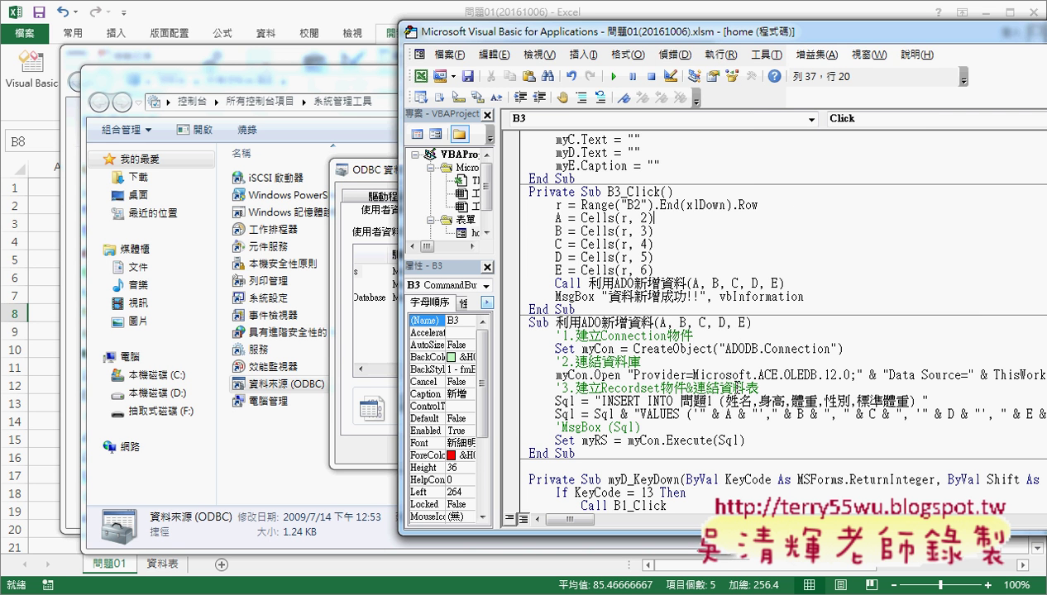
drag(646, 32, 422, 32)
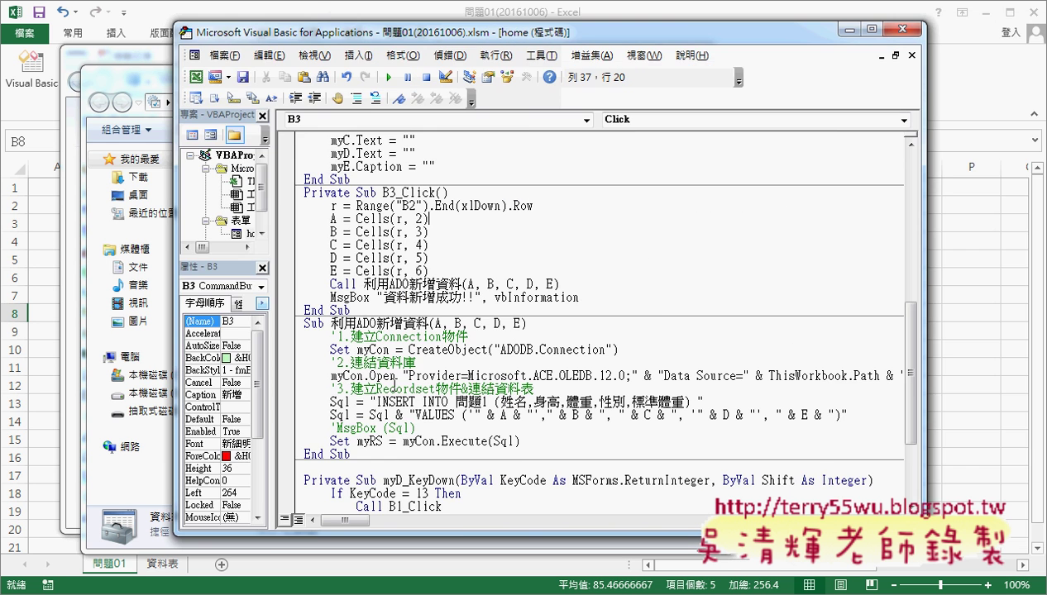
drag(331, 375, 361, 376)
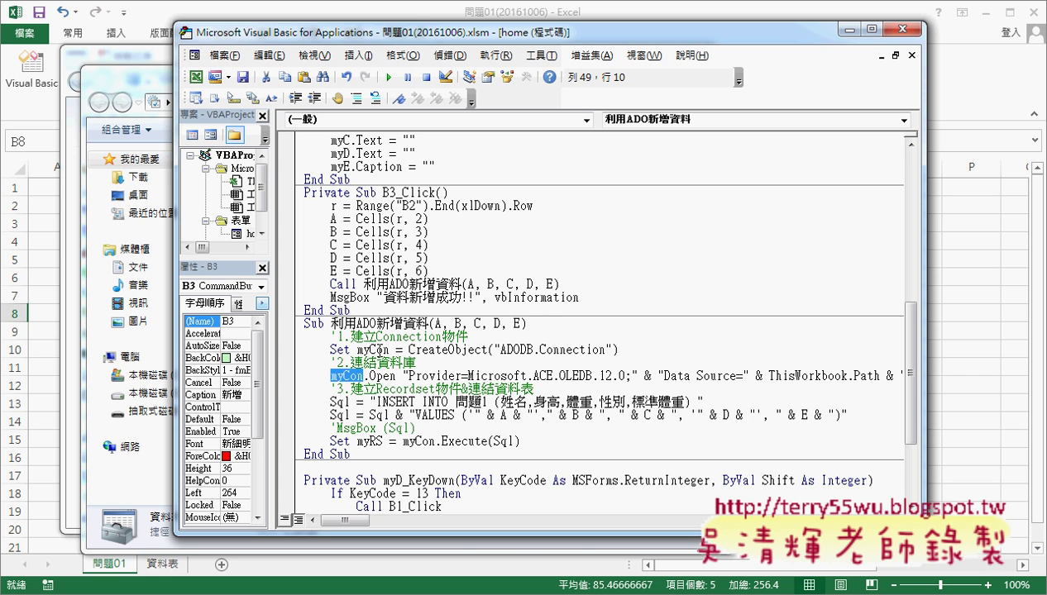
drag(365, 375, 395, 376)
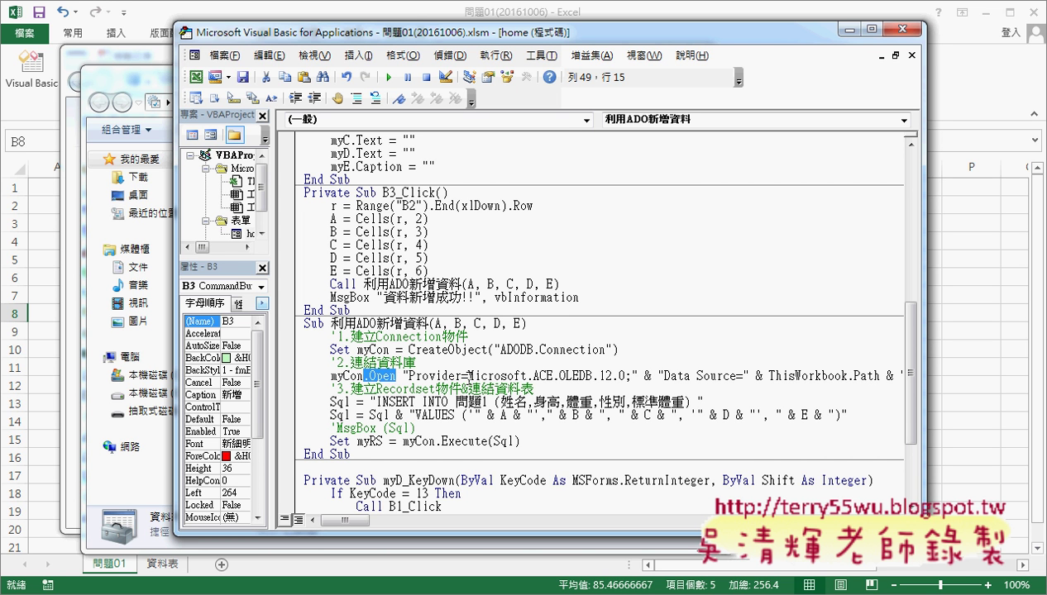
drag(926, 403, 1001, 404)
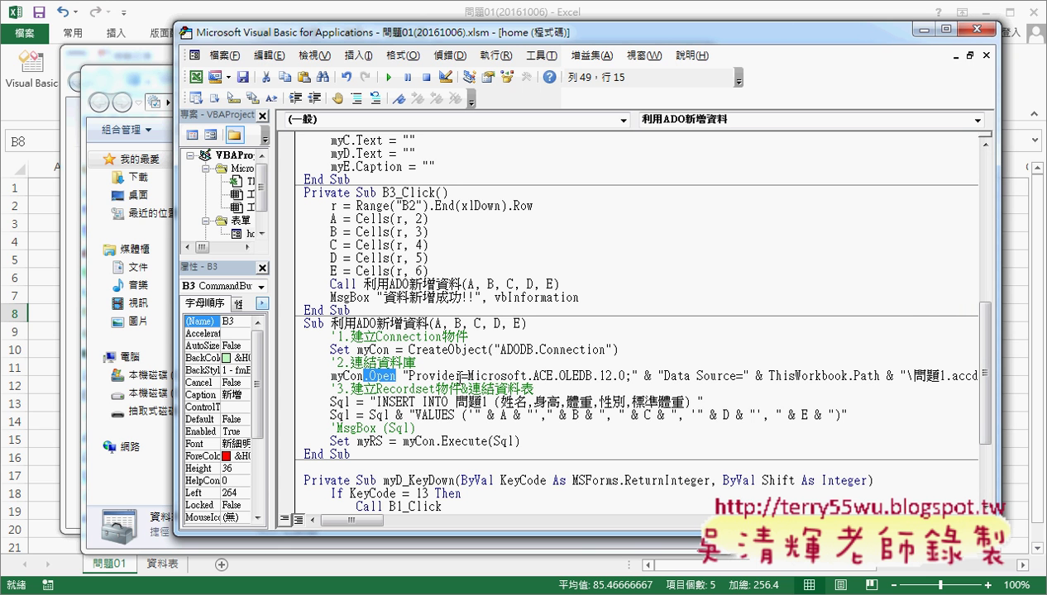
drag(410, 375, 632, 376)
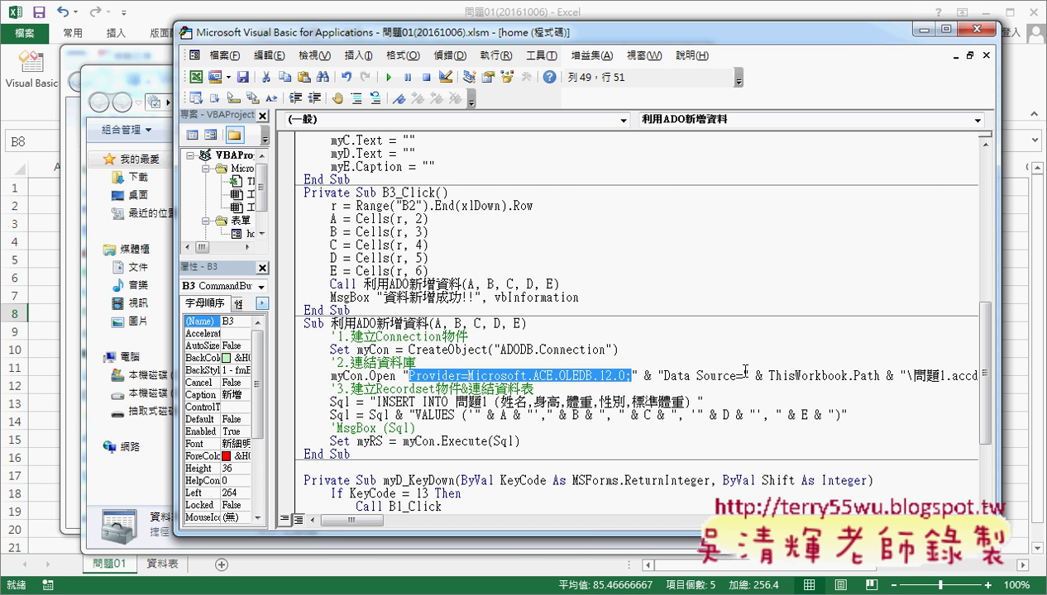
Widen the editor further and highlight Data Source, ThisWorkbook.Path and \問題1.accdb in turn.
drag(637, 31, 555, 32)
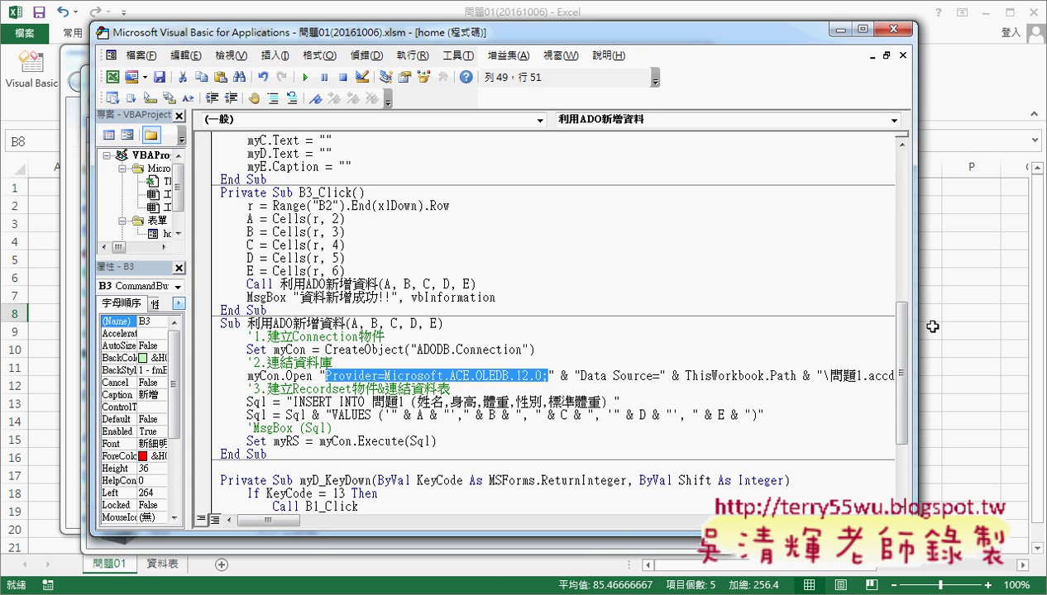
drag(918, 326, 1003, 327)
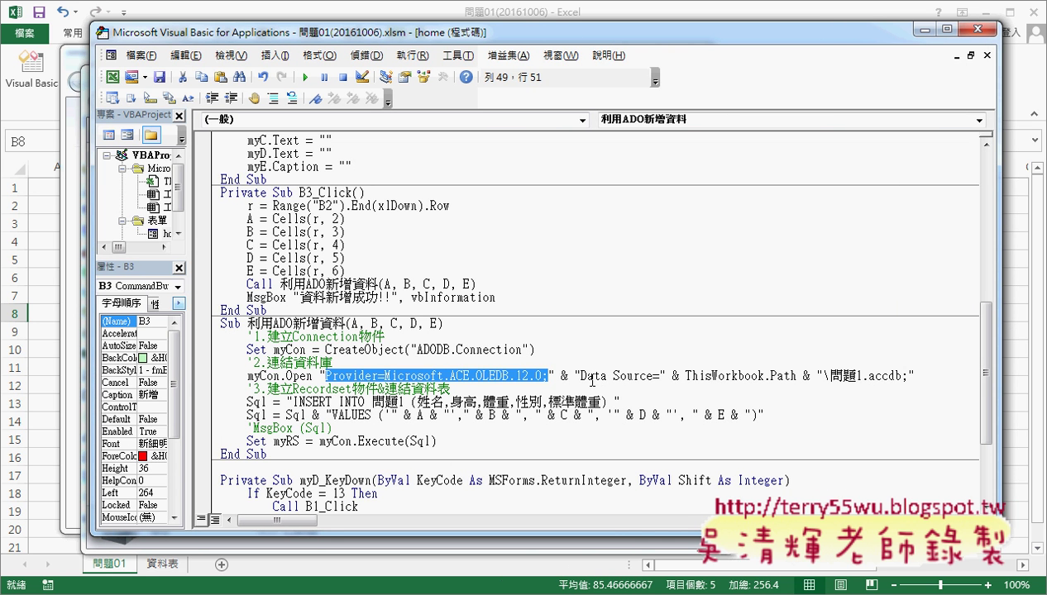
drag(580, 376, 659, 376)
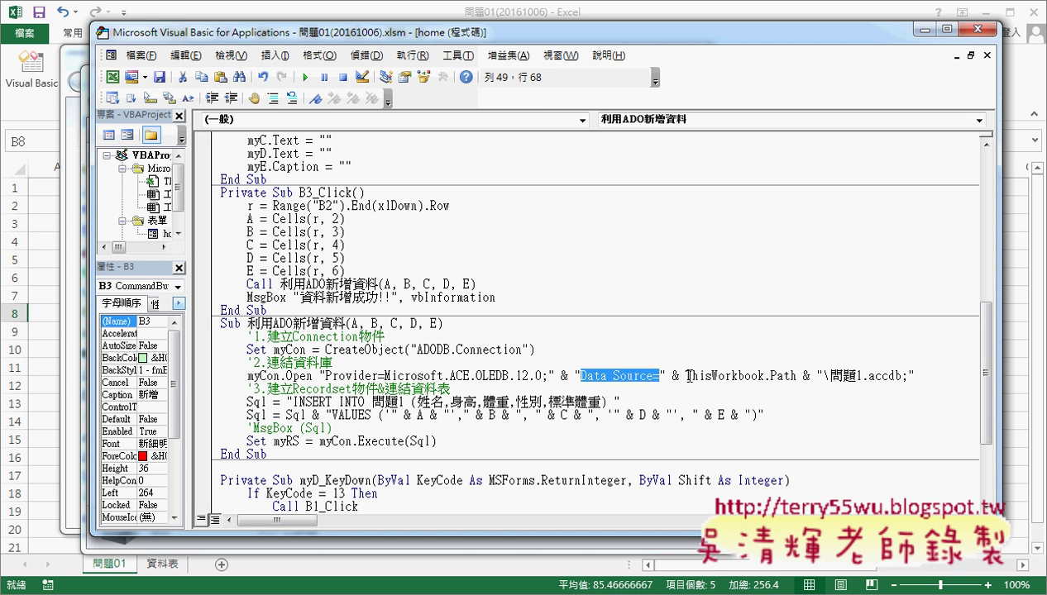
drag(685, 376, 766, 376)
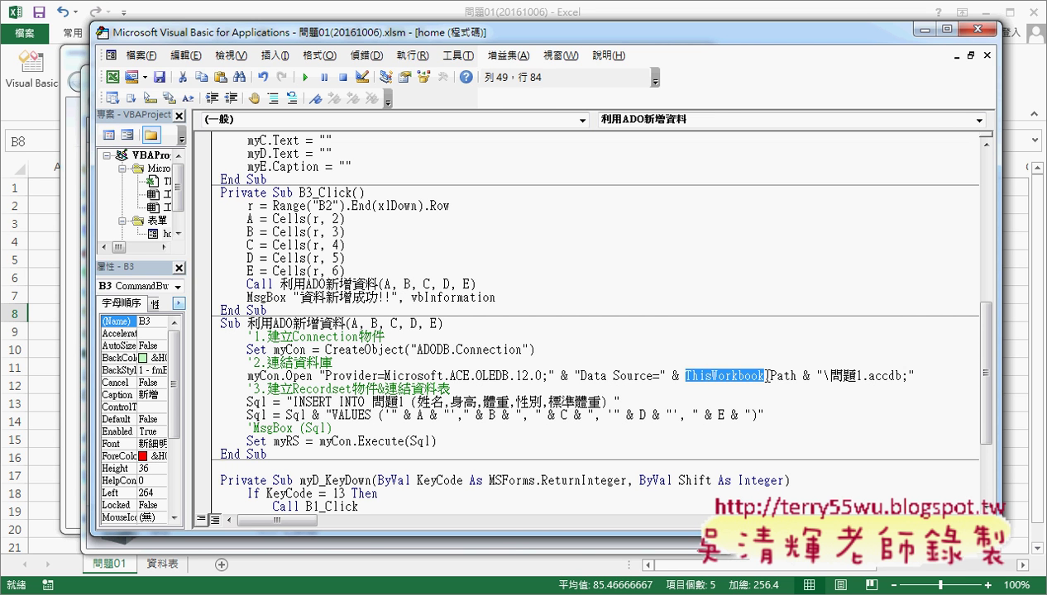
drag(796, 376, 678, 377)
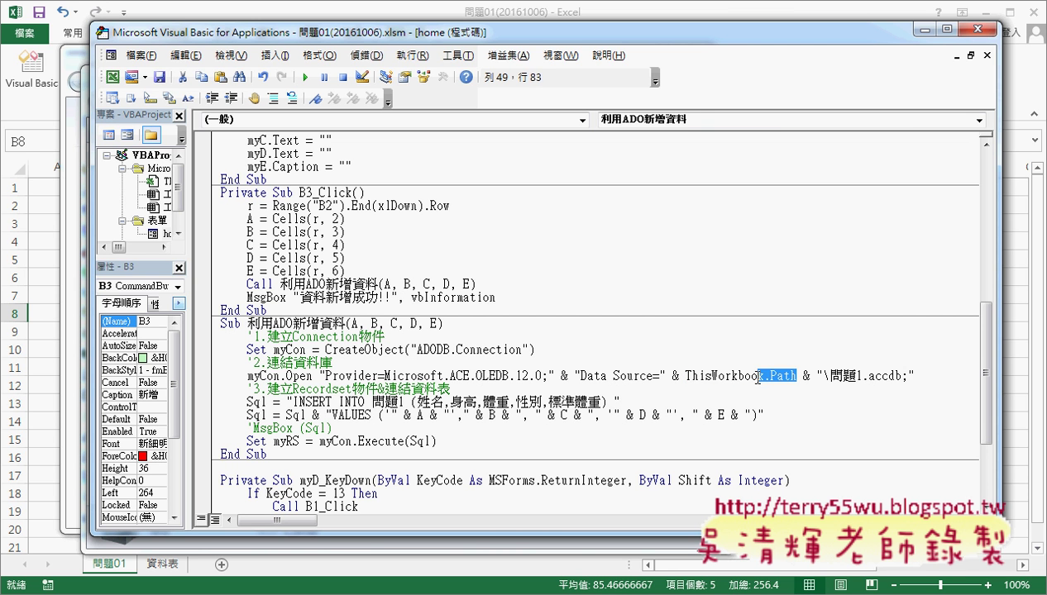
click(685, 377)
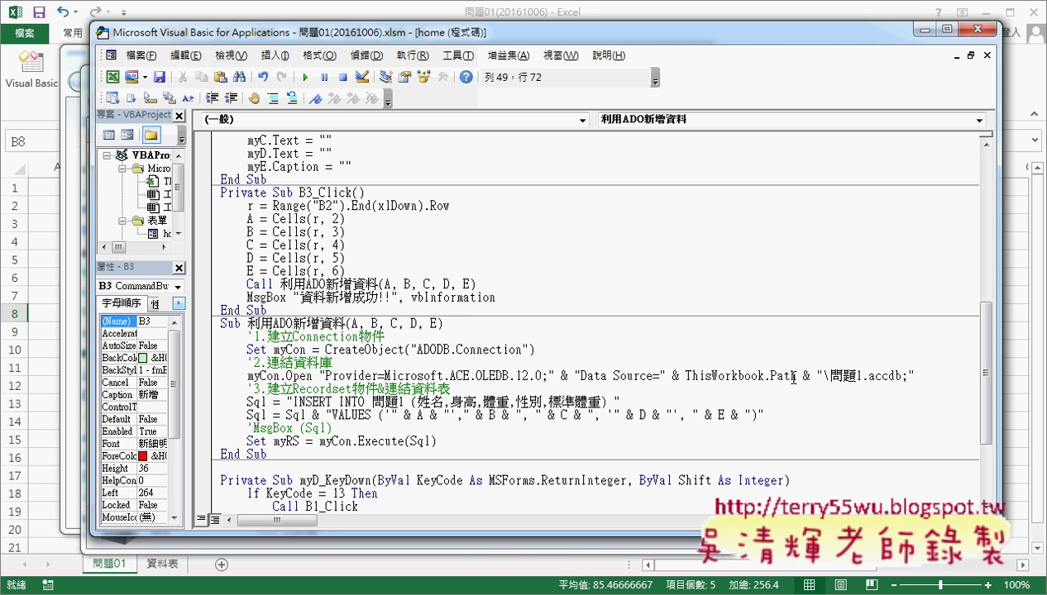
drag(793, 378, 768, 376)
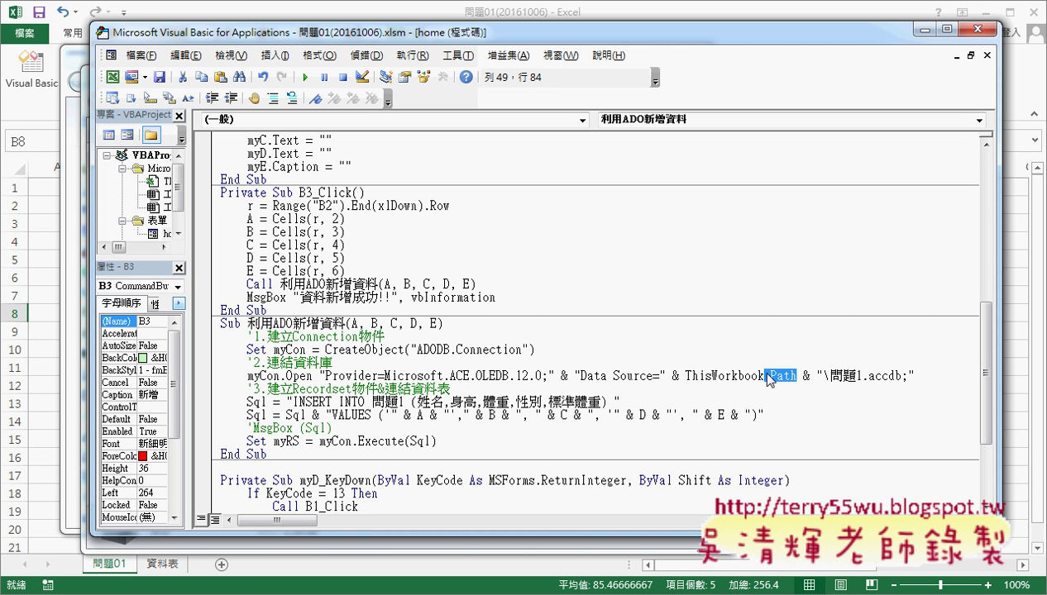
drag(822, 377, 908, 370)
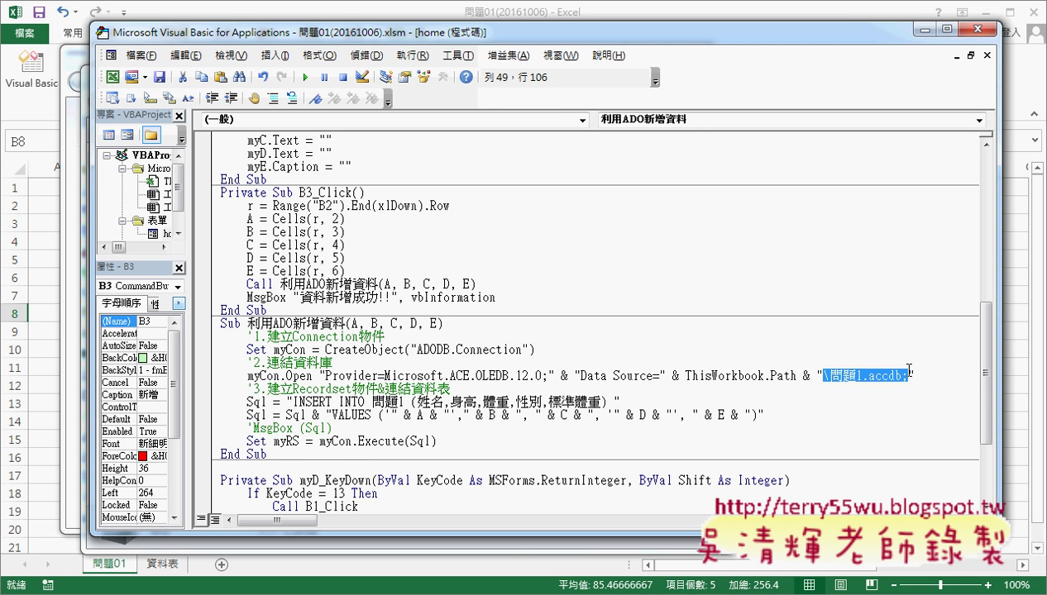
Highlight the INSERT INTO 問題1 field list and join the two Sql lines into one statement.
scroll(828, 375, down, 1)
scroll(828, 375, down, 1)
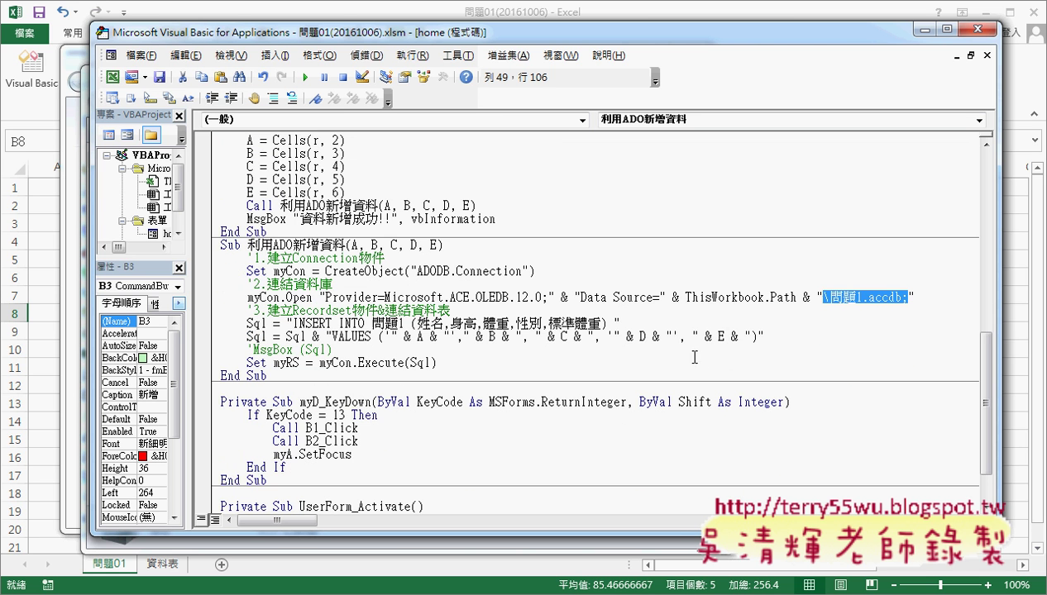
double_click(253, 322)
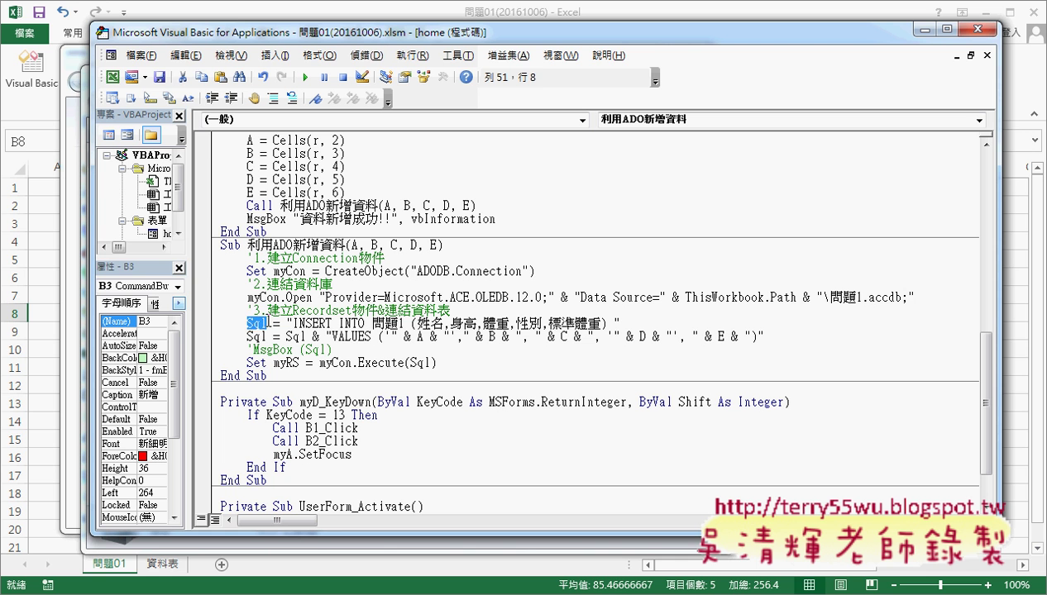
drag(292, 323, 408, 323)
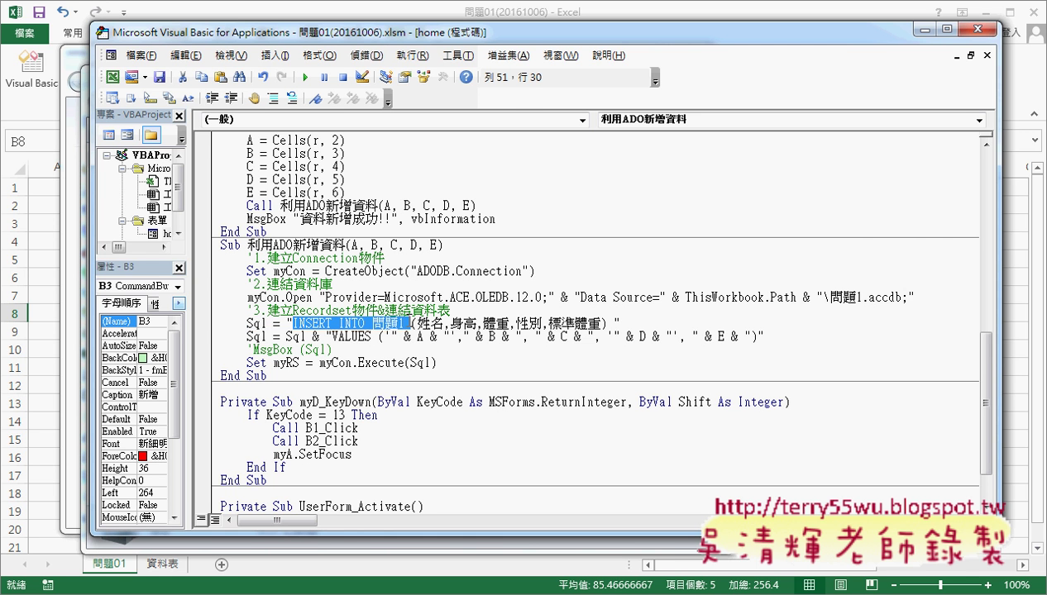
drag(606, 322, 413, 323)
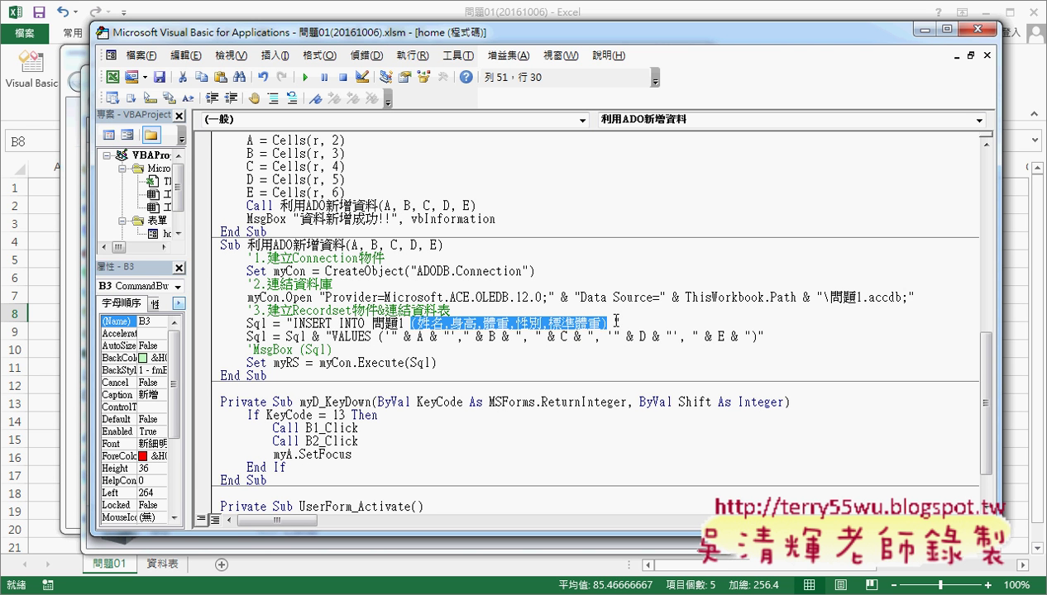
drag(615, 322, 333, 337)
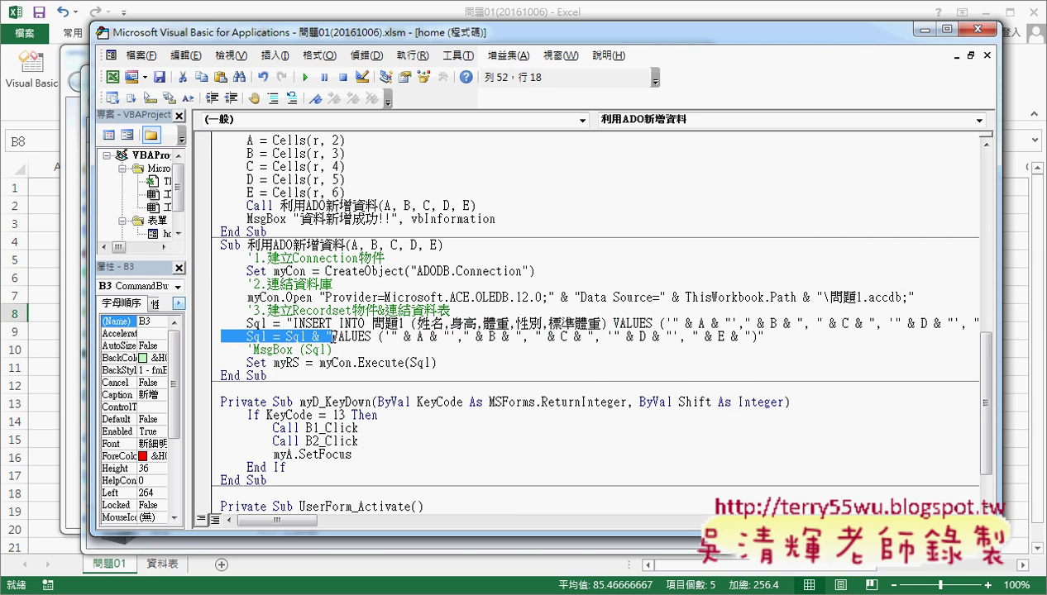
key(Delete)
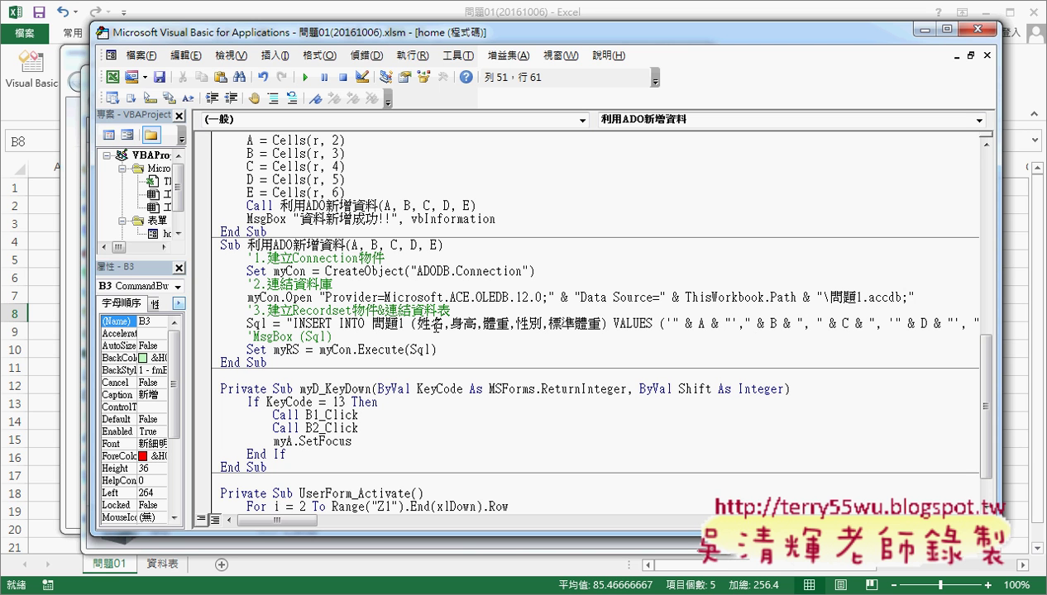
Highlight the first quoted VALUES expression, then widen the code pane to show the full SQL line.
drag(672, 325, 729, 325)
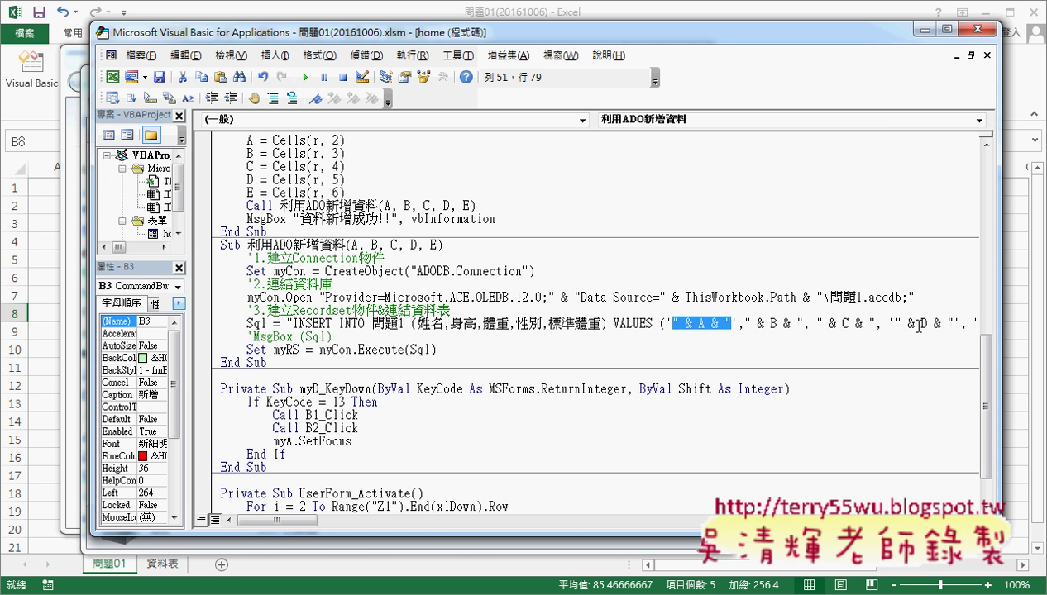
click(669, 324)
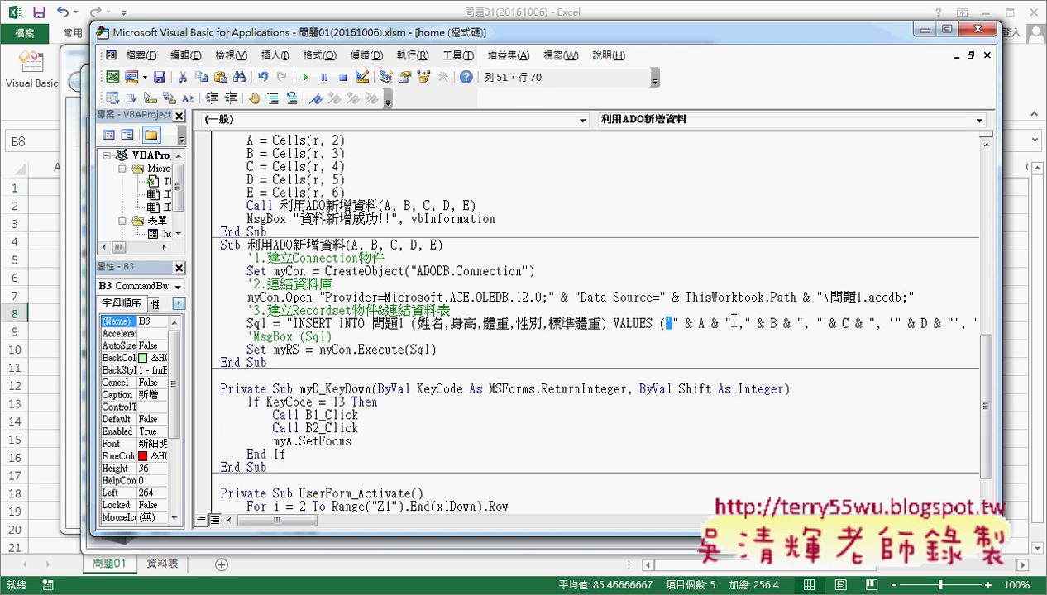
click(734, 323)
drag(672, 323, 730, 322)
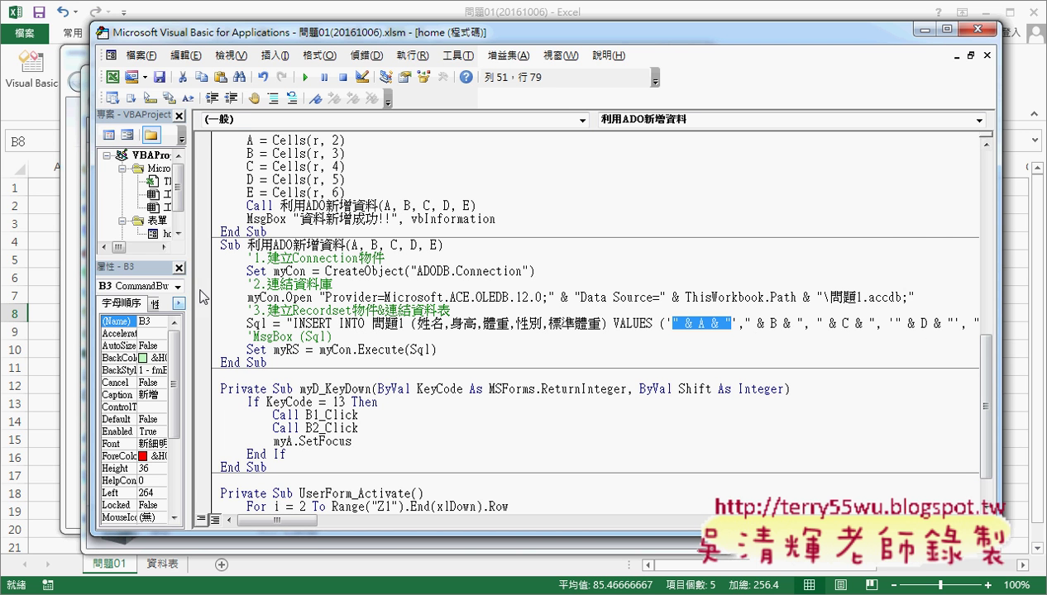
drag(186, 283, 156, 285)
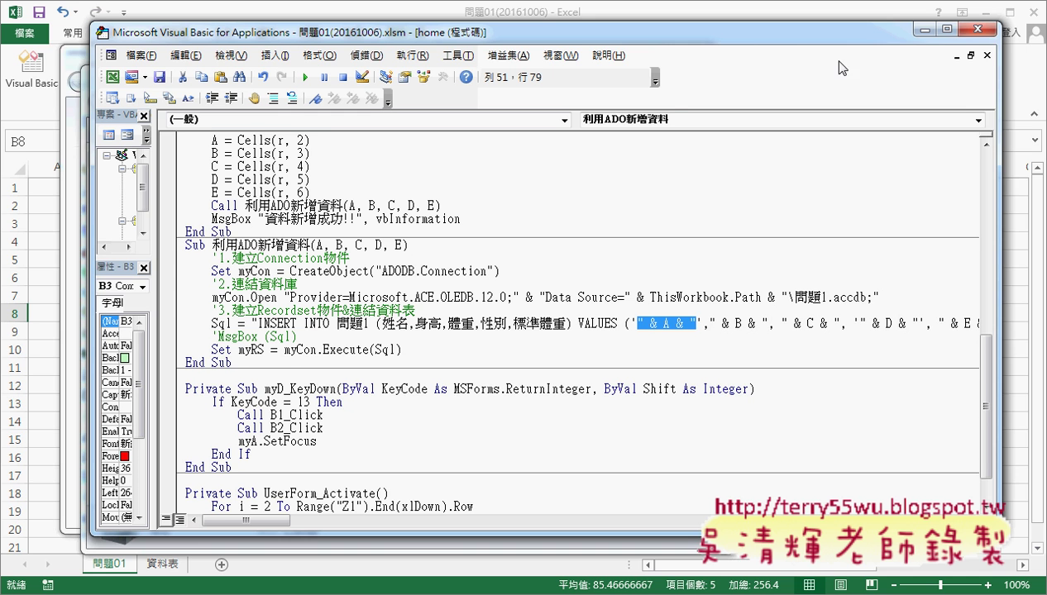
drag(779, 31, 737, 33)
drag(959, 273, 1009, 273)
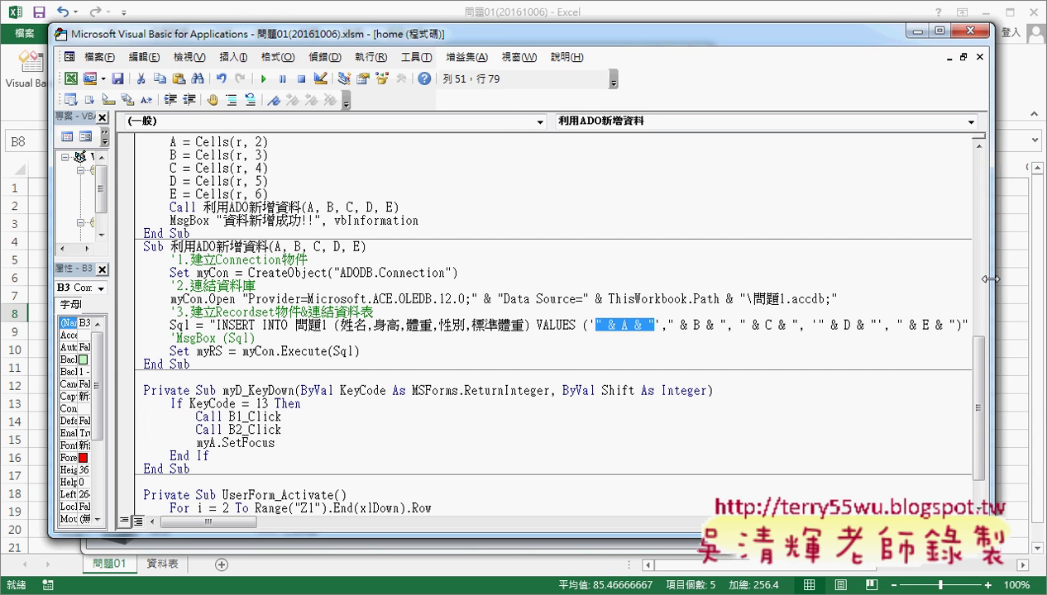
double_click(180, 325)
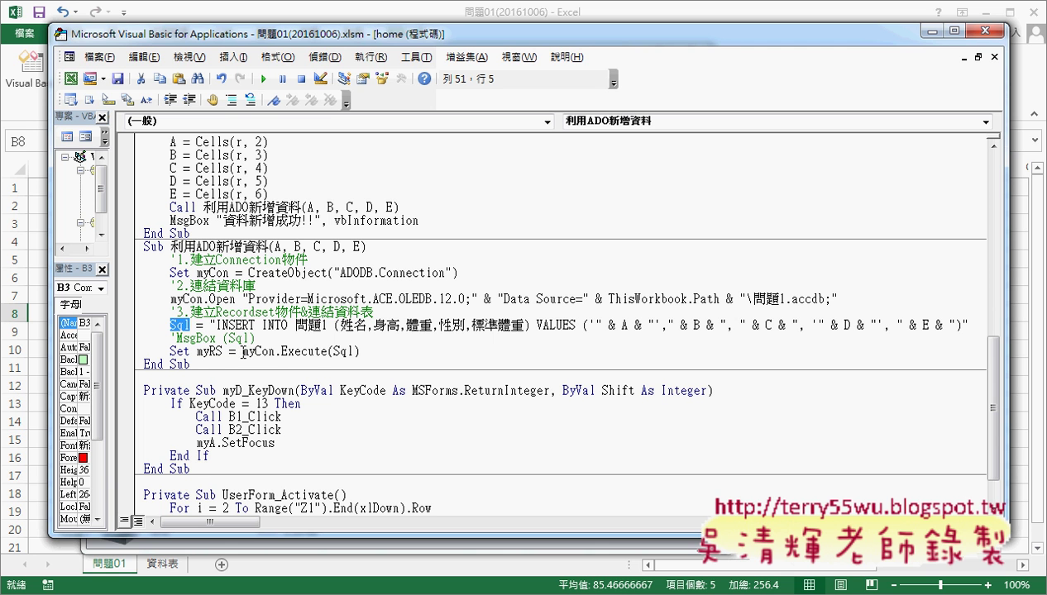
drag(242, 352, 275, 354)
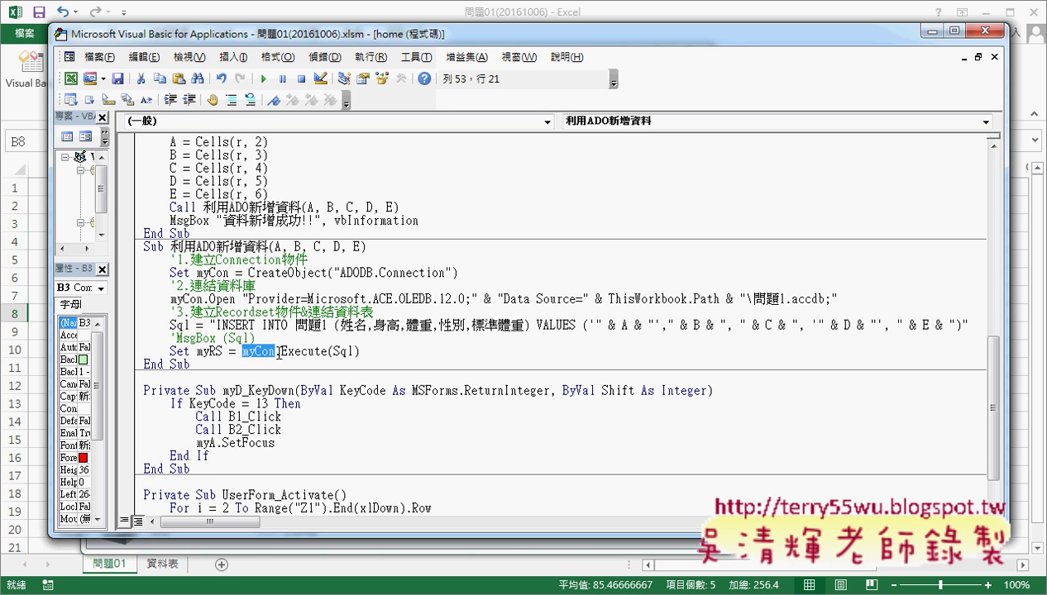
drag(275, 353, 328, 353)
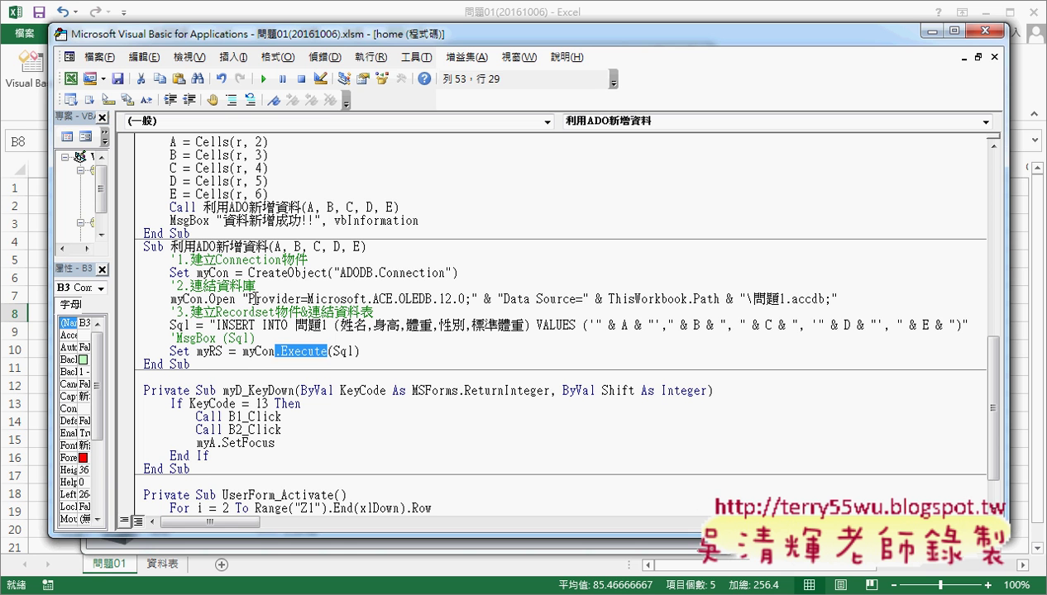
drag(248, 299, 830, 301)
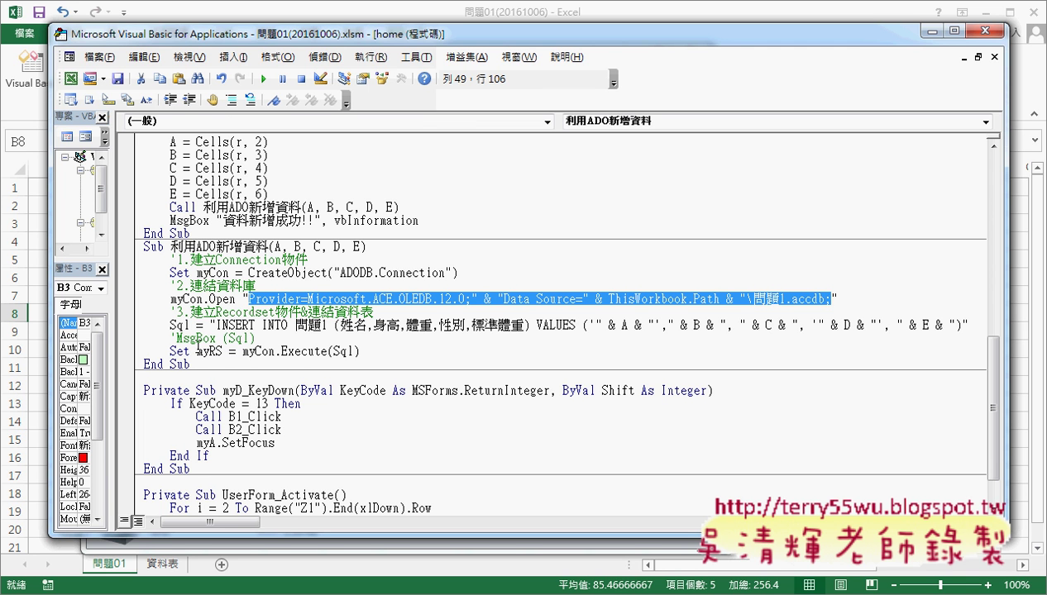
Point out myRS and Sql in Set myRS = myCon.Execute(Sql), then enlarge the editor to full height.
click(224, 353)
drag(224, 353, 196, 353)
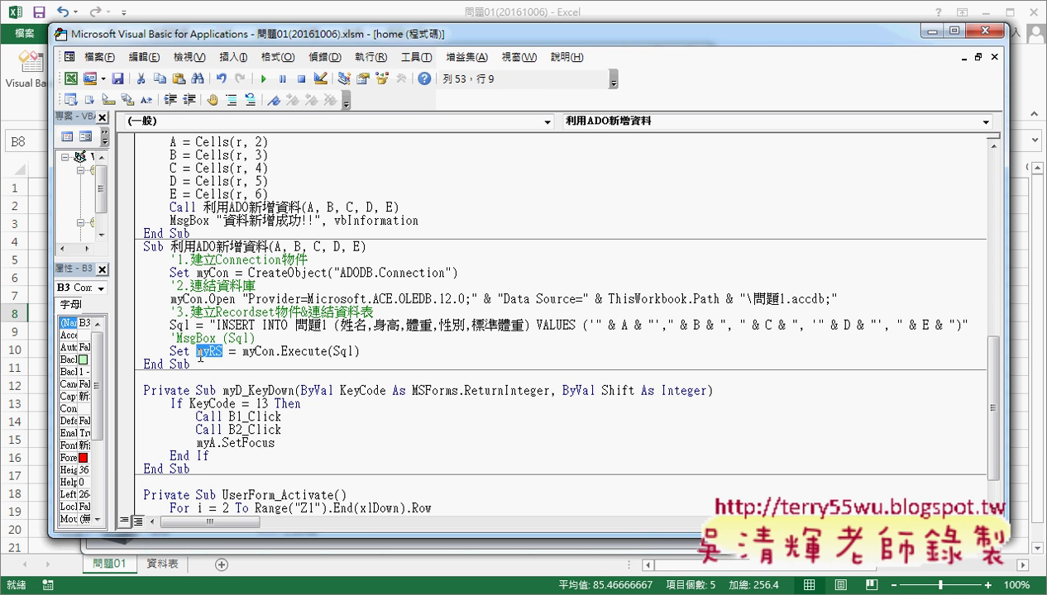
click(360, 353)
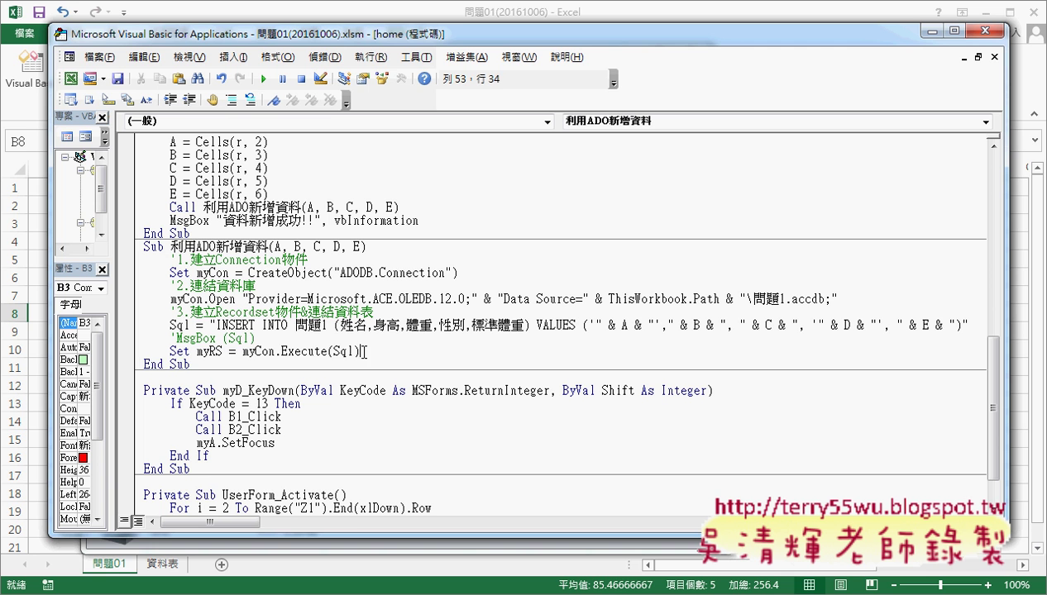
shift+click(241, 353)
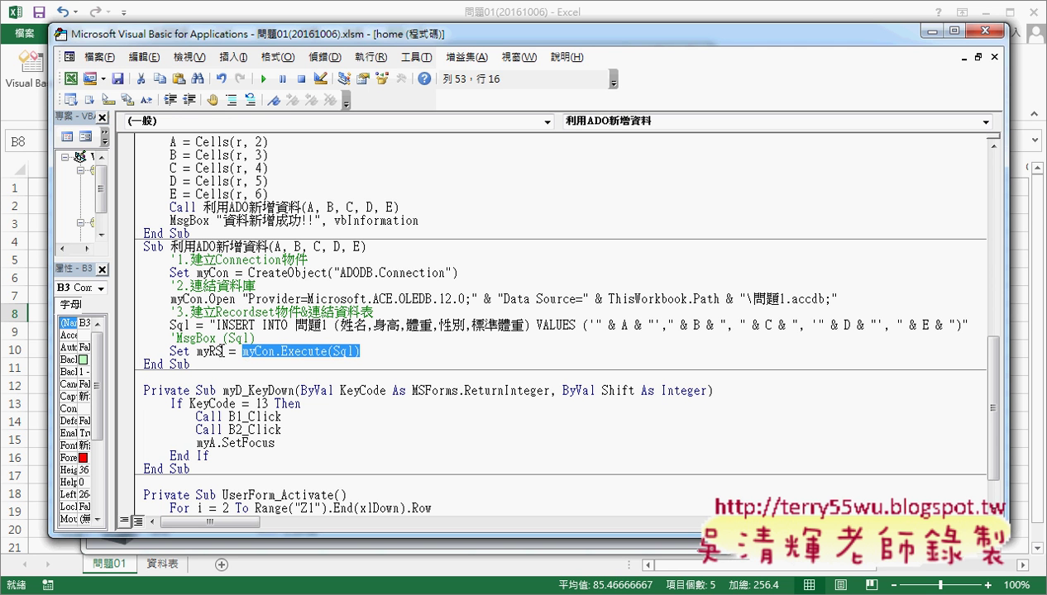
drag(223, 353, 196, 353)
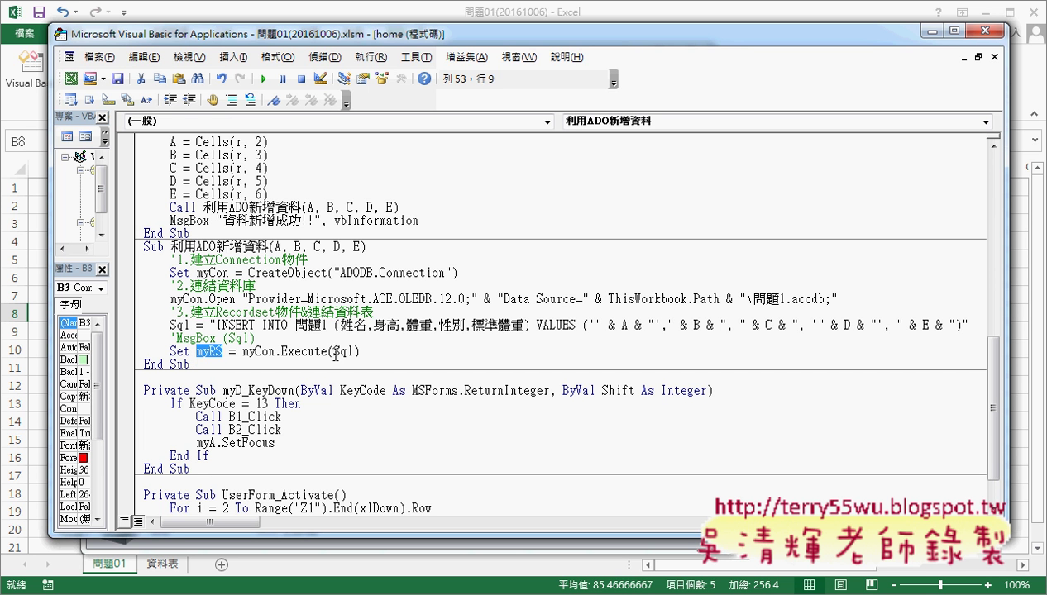
drag(333, 351, 354, 351)
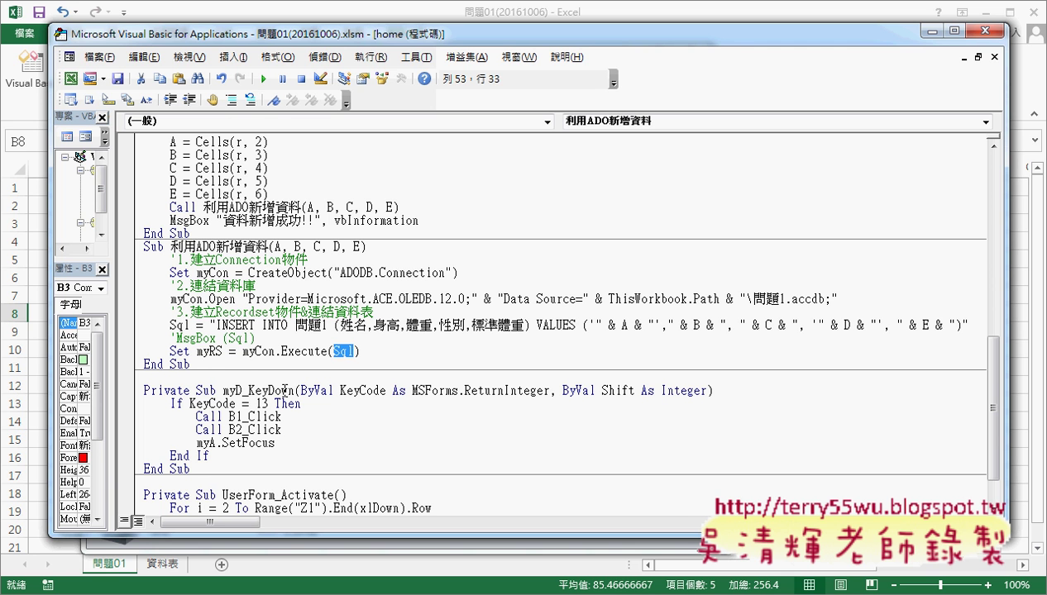
drag(221, 351, 198, 351)
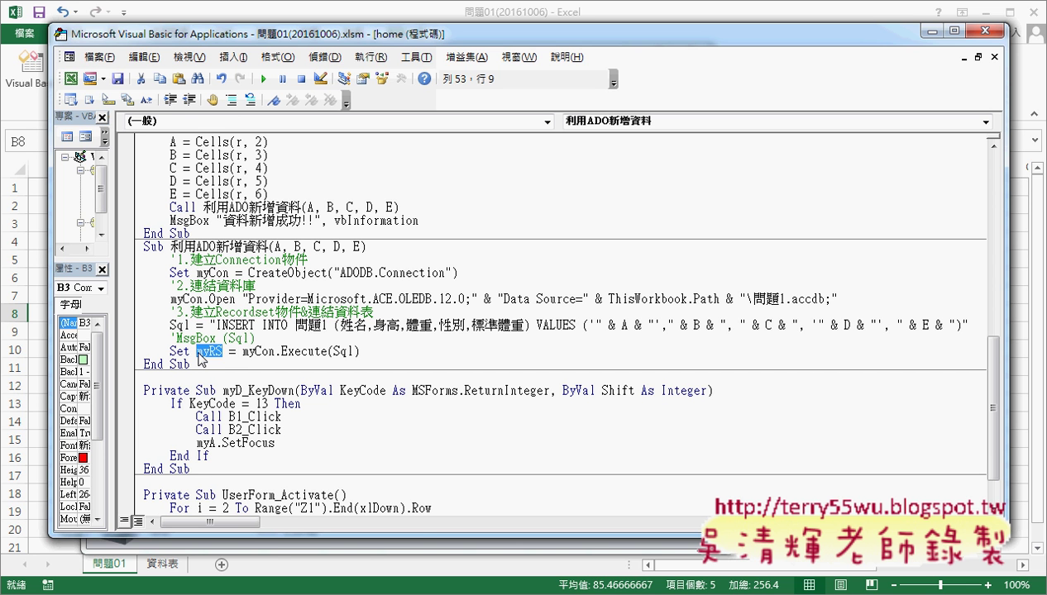
double_click(417, 537)
scroll(414, 327, up, 1)
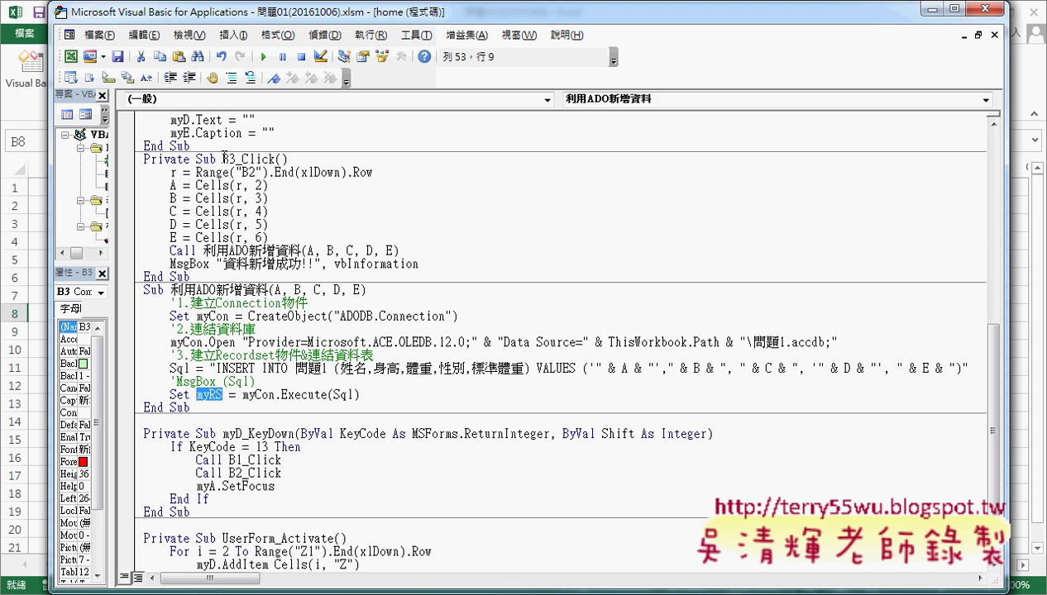
double_click(225, 159)
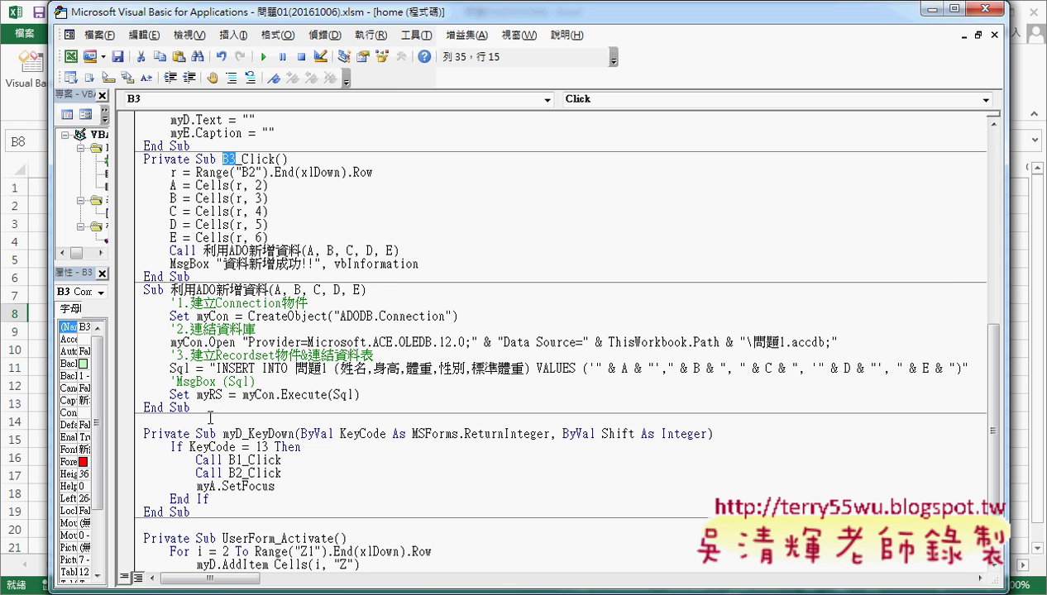
drag(192, 408, 144, 171)
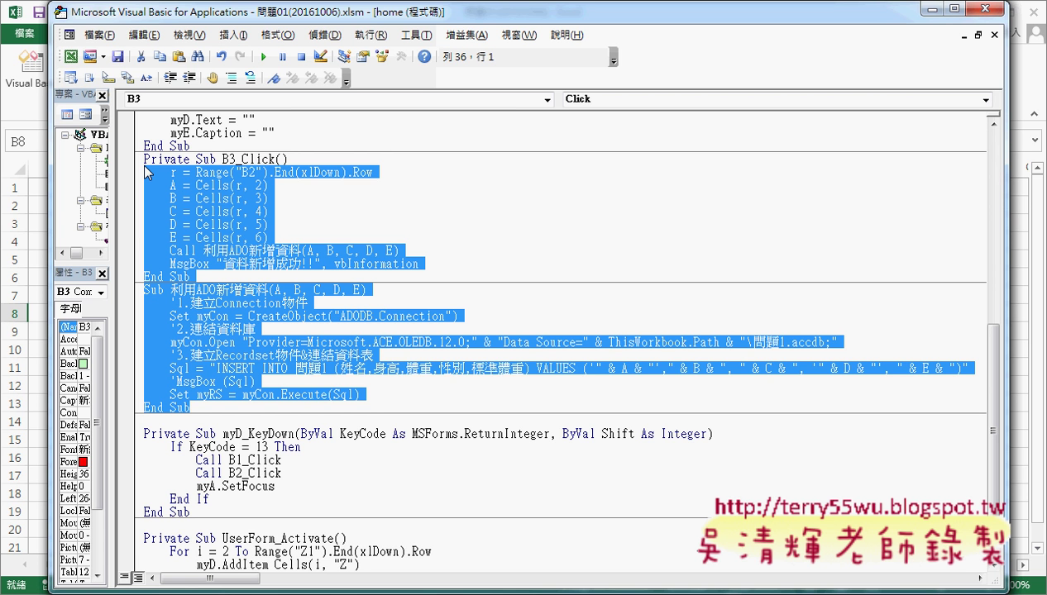
click(202, 304)
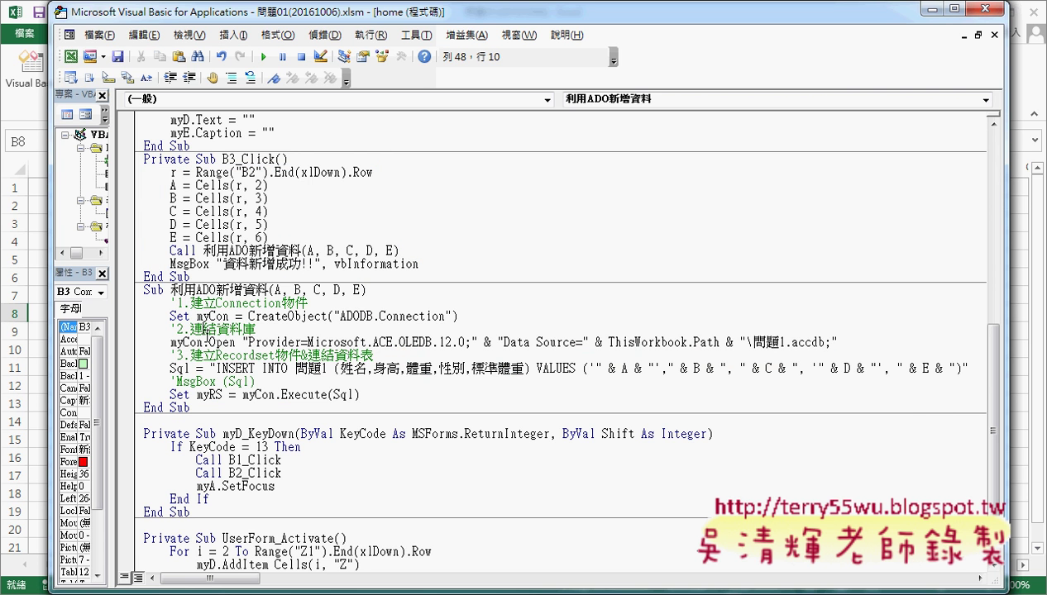
click(203, 382)
drag(248, 316, 333, 314)
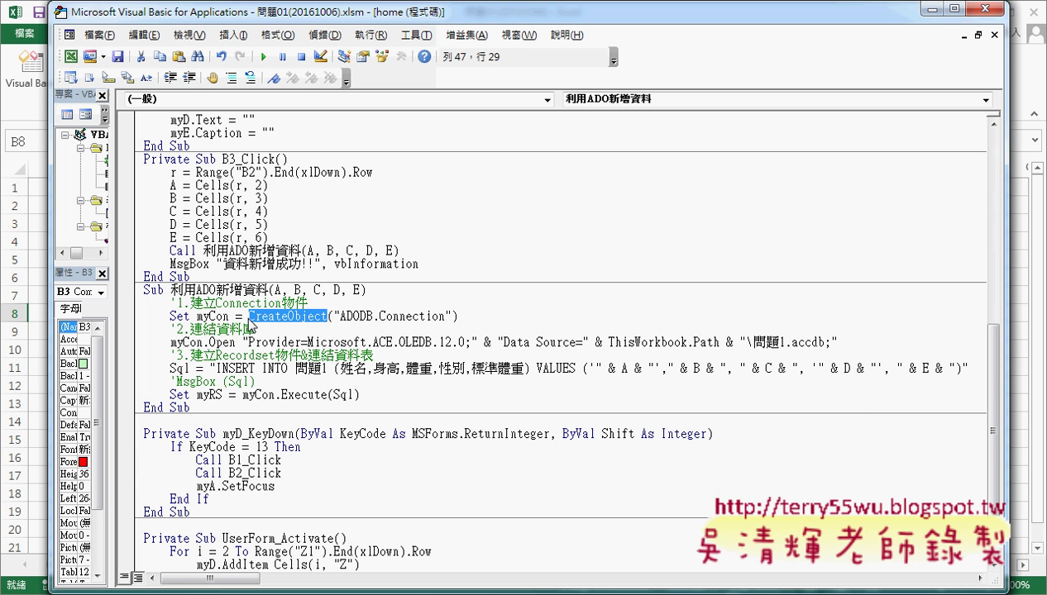
drag(170, 317, 190, 317)
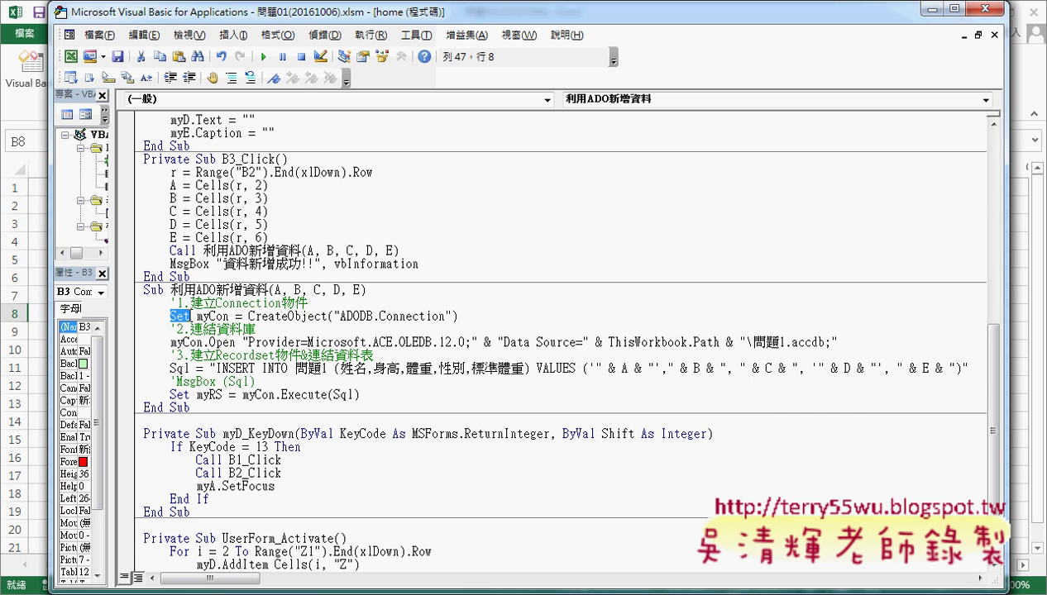
drag(196, 315, 229, 316)
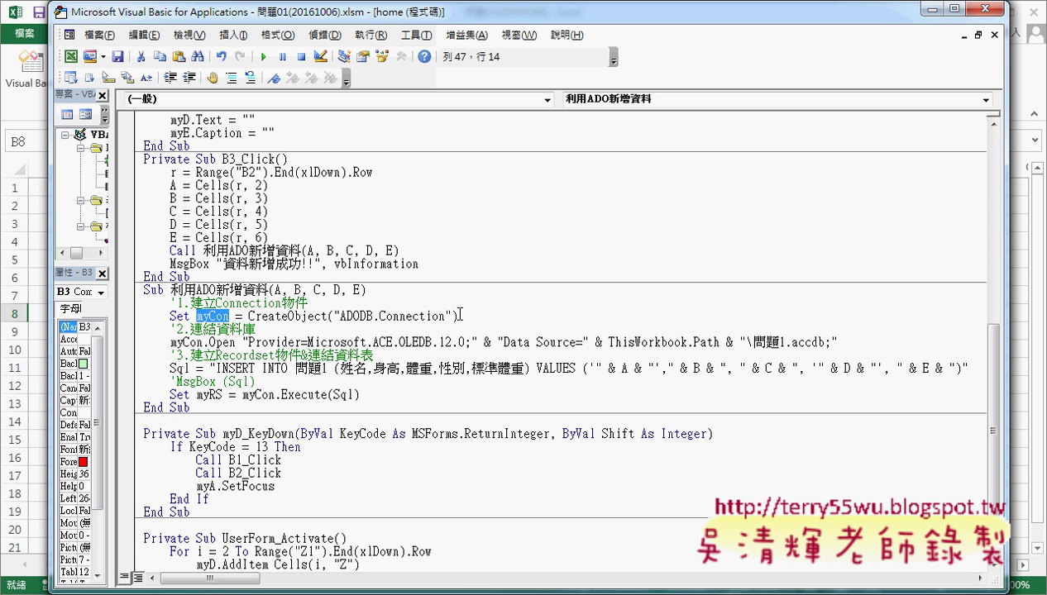
drag(458, 316, 249, 316)
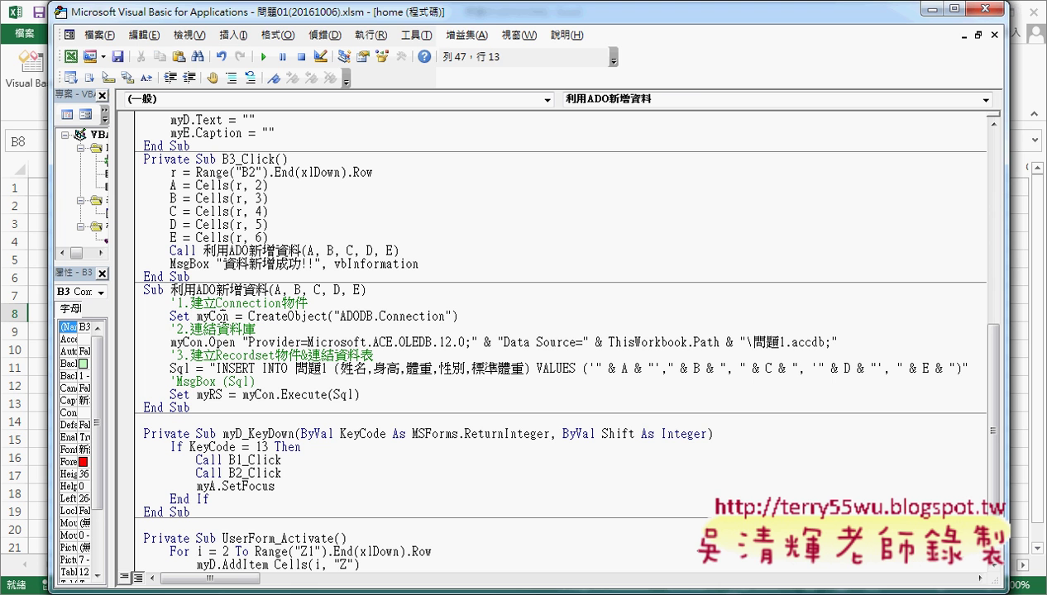
double_click(221, 316)
click(229, 316)
drag(229, 316, 197, 317)
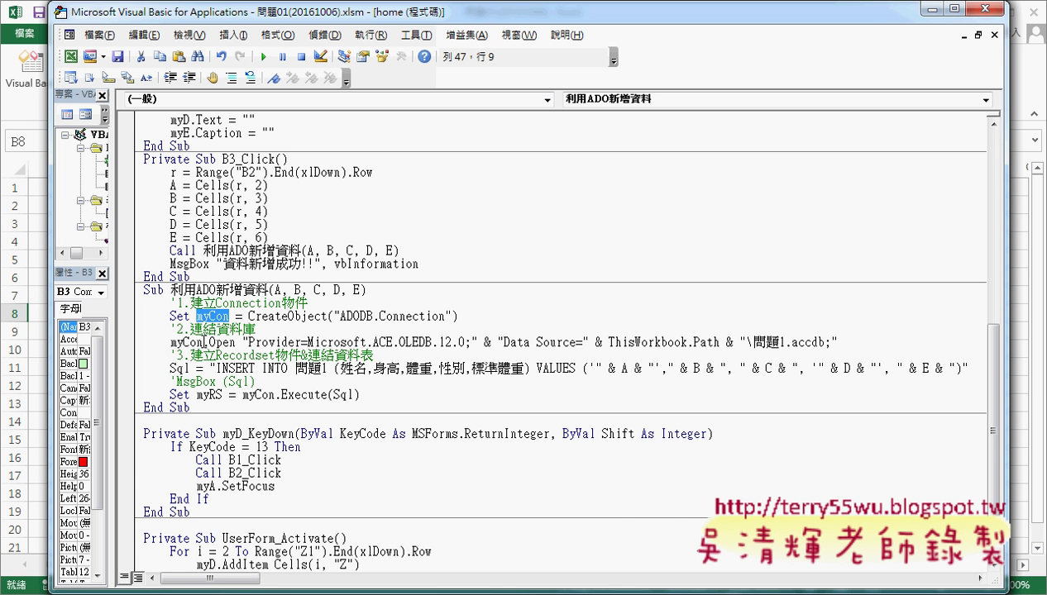
drag(202, 341, 236, 342)
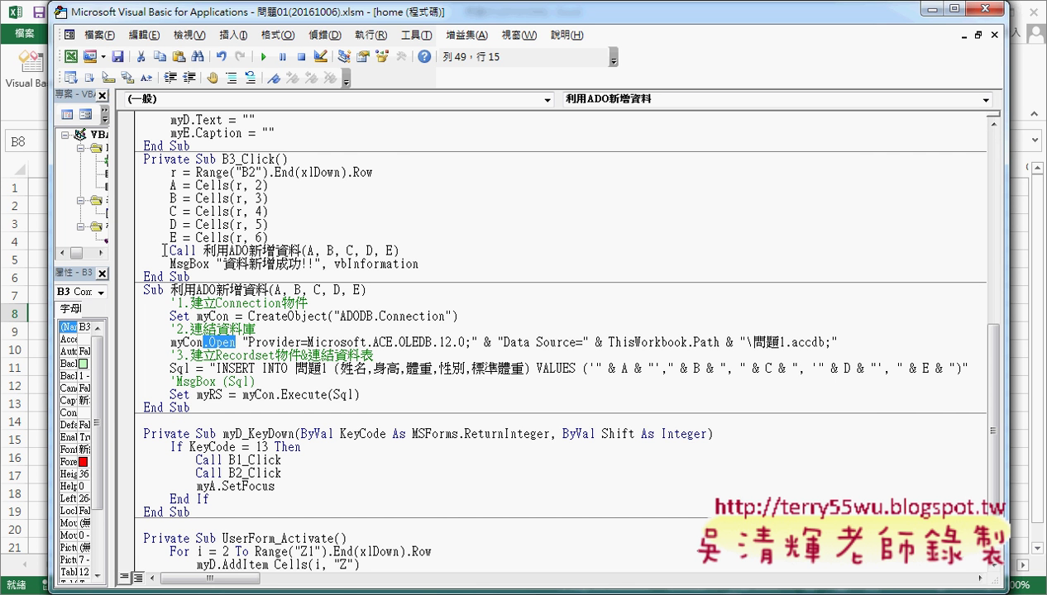
Set a breakpoint on the Call 利用ADO新增資料 line, review the 新增 button's B3_Click code, and close the editor.
click(128, 251)
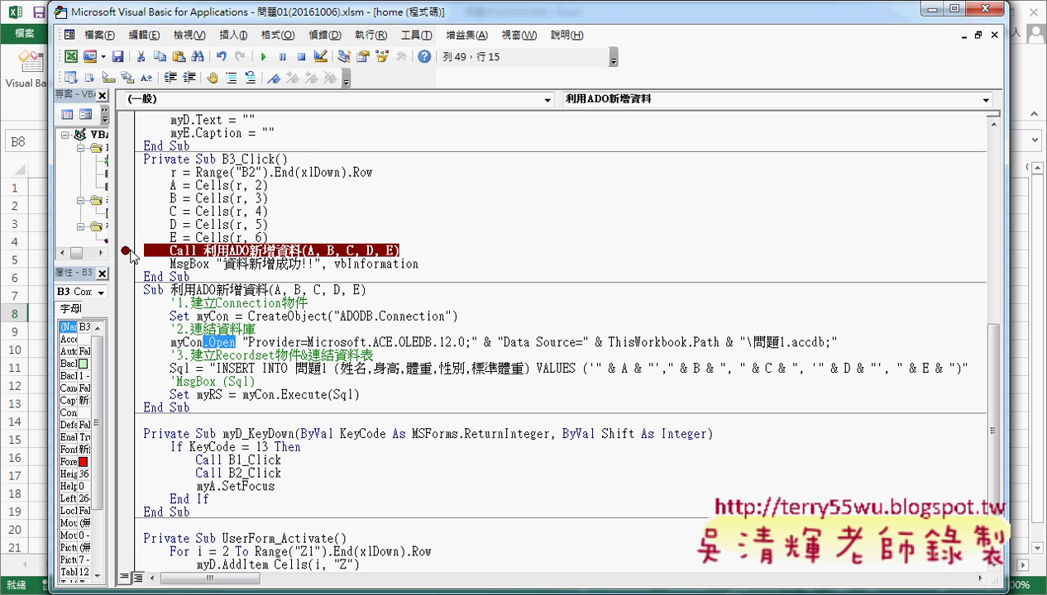
click(989, 8)
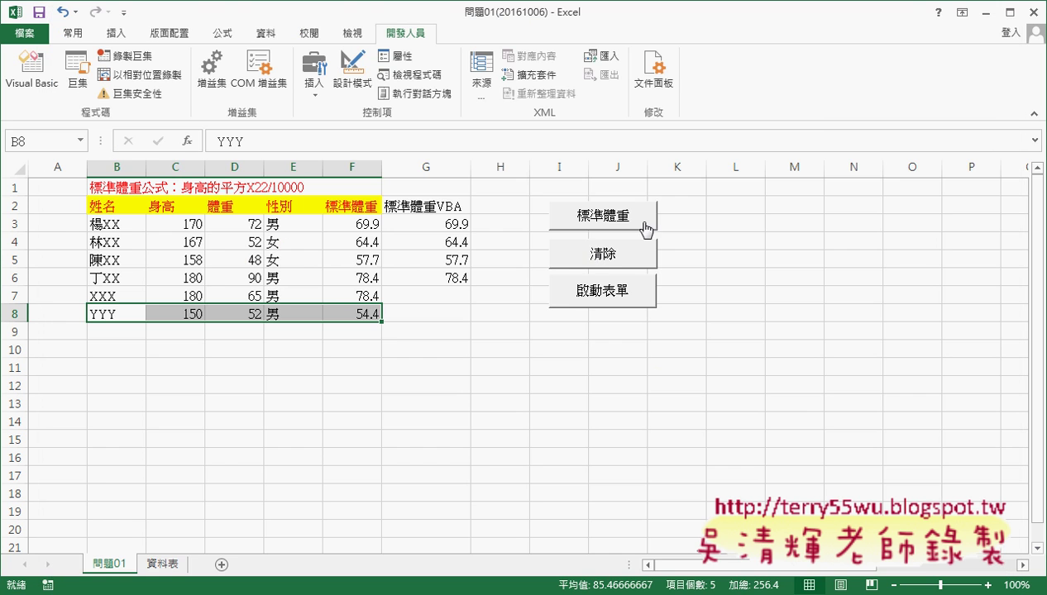
click(32, 71)
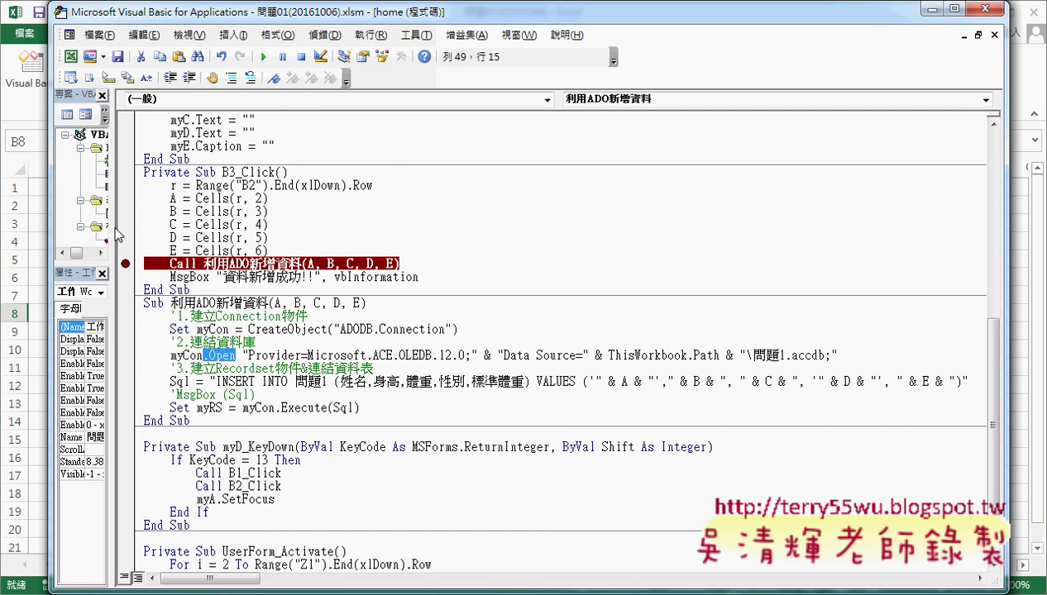
drag(119, 236, 181, 225)
key(shift+F7)
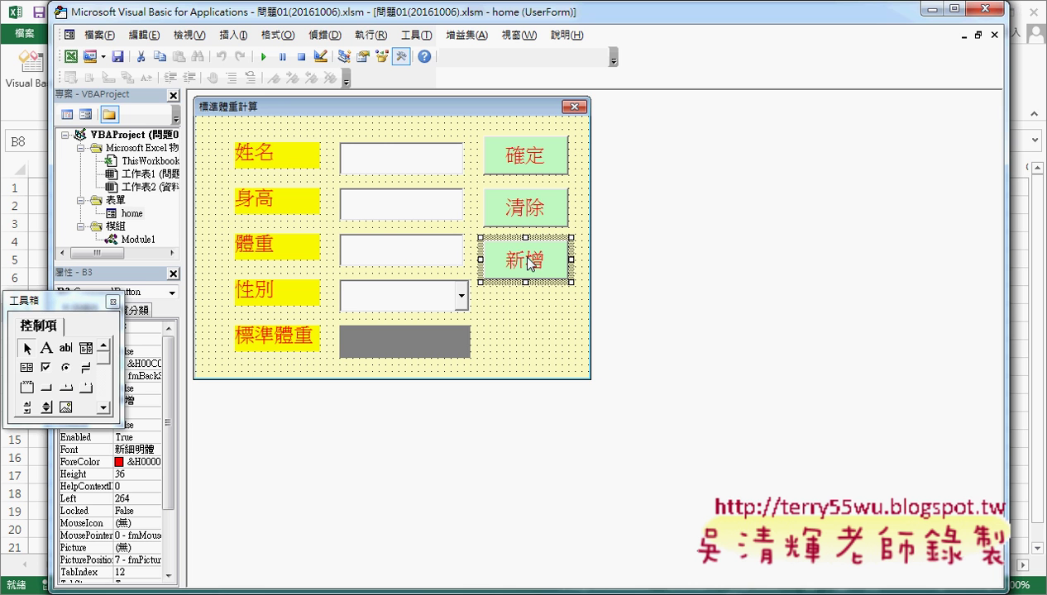
drag(81, 312, 717, 286)
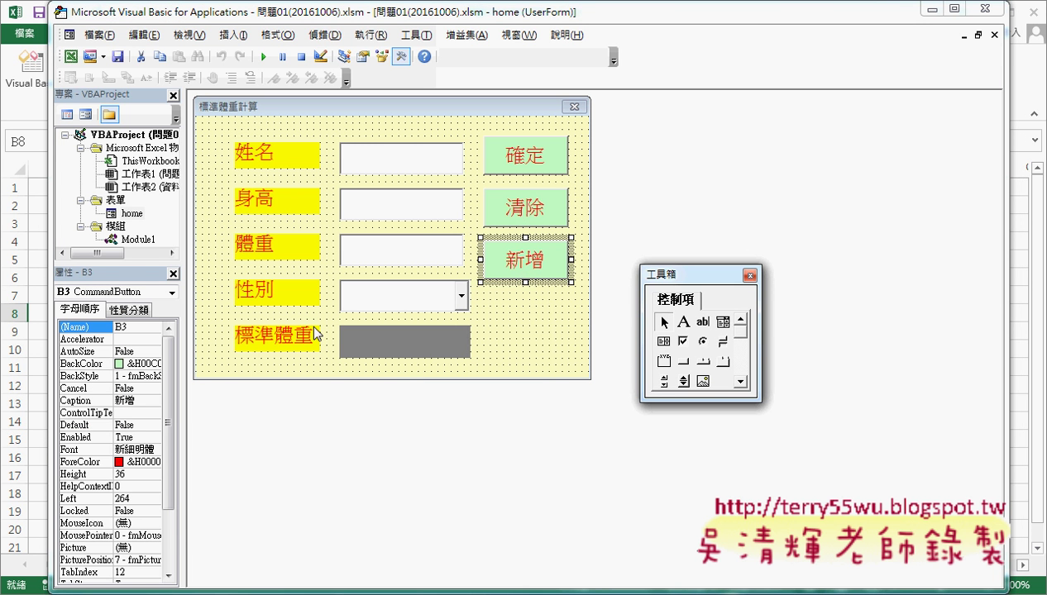
double_click(527, 269)
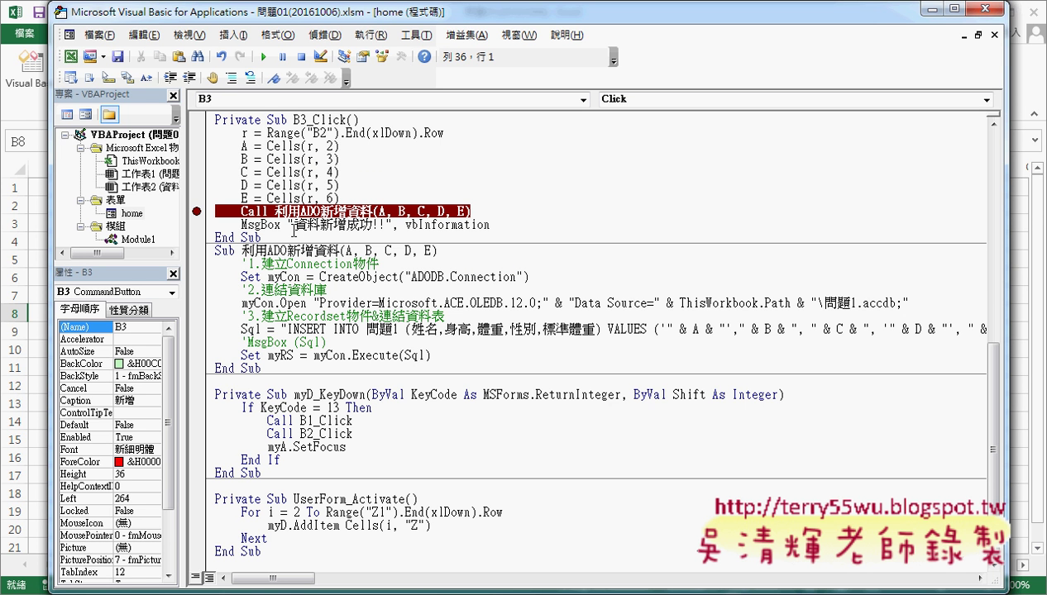
drag(261, 368, 206, 116)
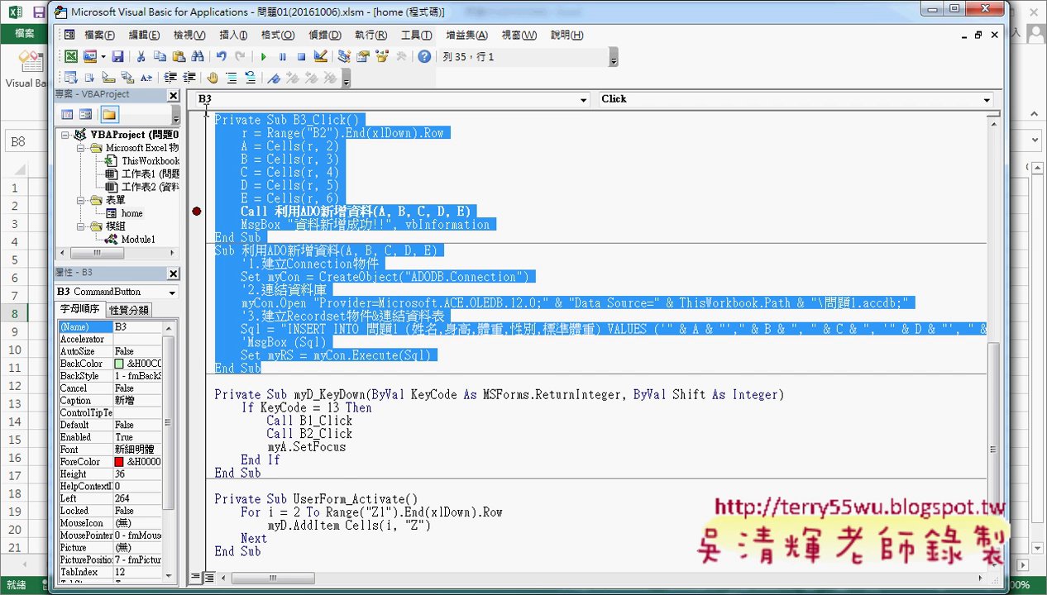
drag(325, 15, 339, 15)
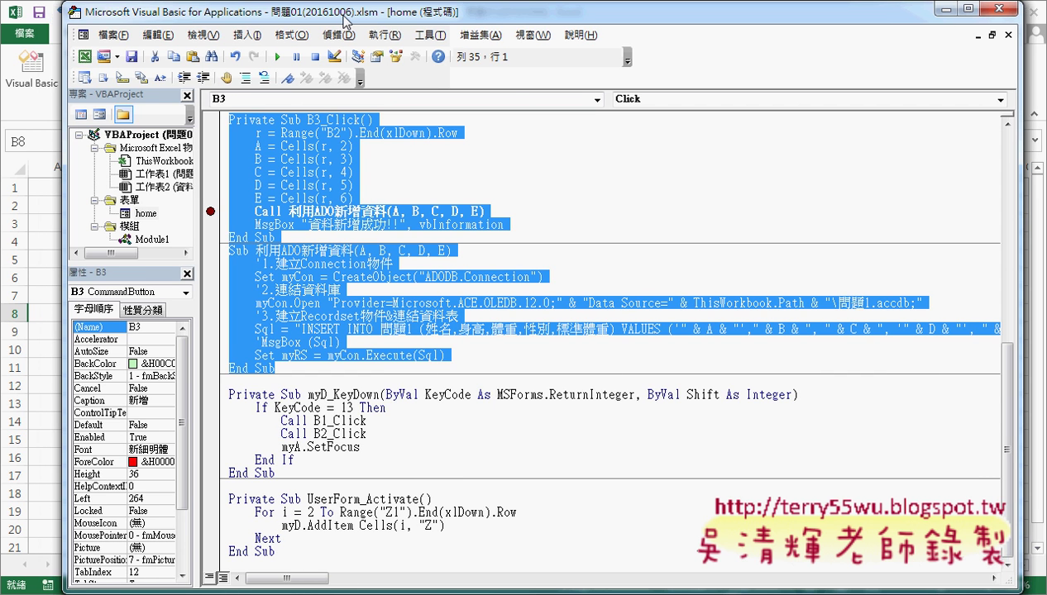
click(996, 10)
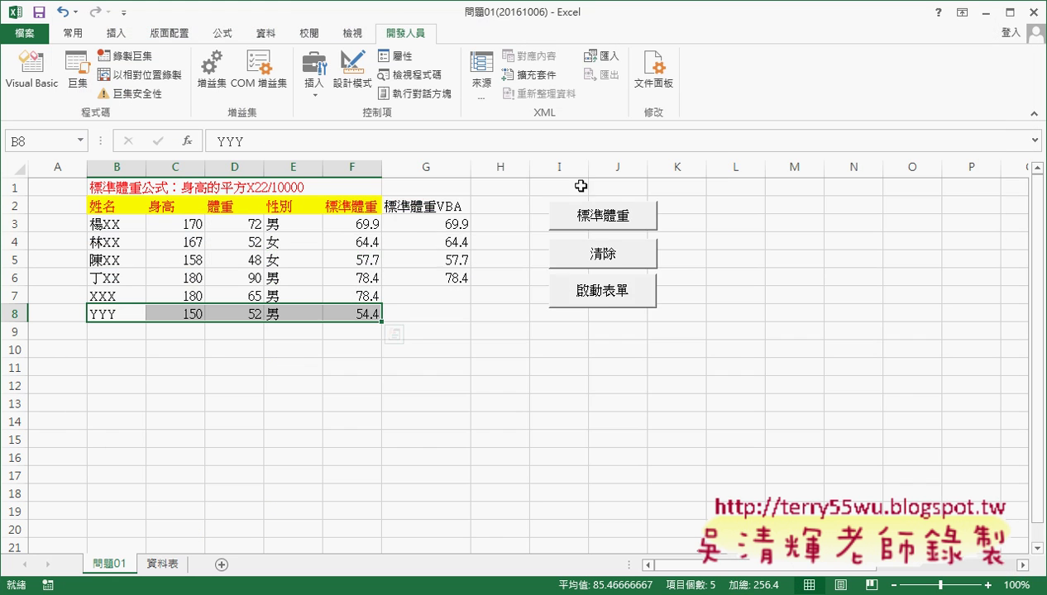
Launch the 標準體重計算 form via 啟動表單, move it aside, and click 新增 to hit the breakpoint.
click(603, 298)
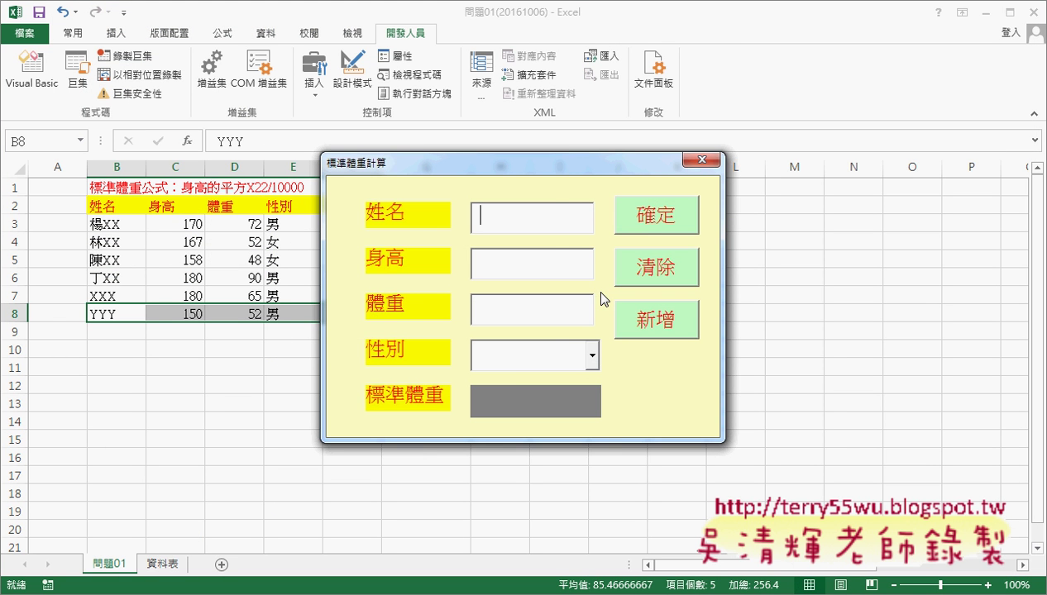
drag(601, 165, 734, 157)
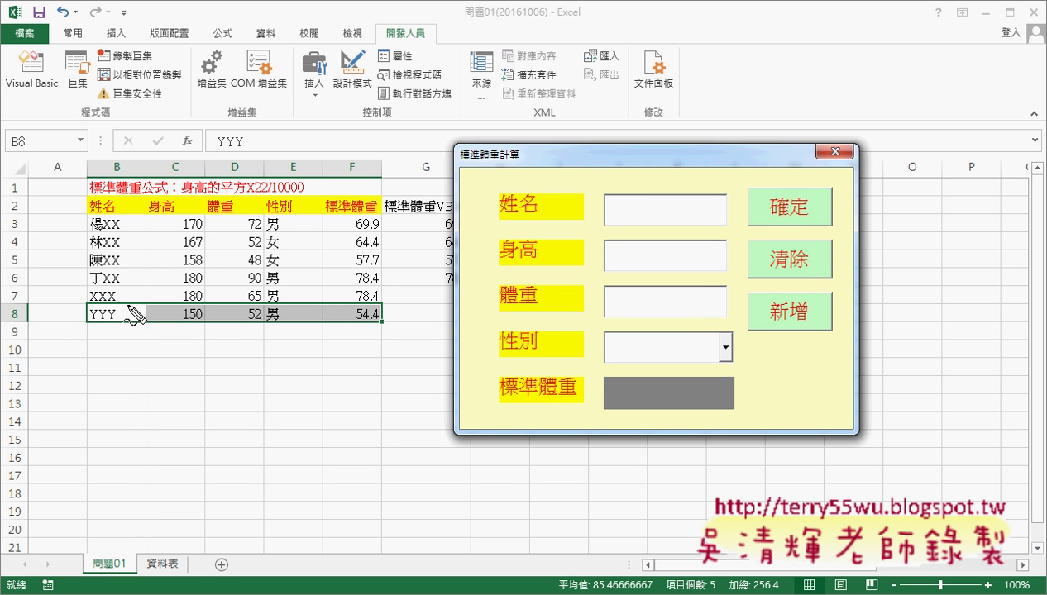
mouse_move(81, 305)
mouse_down()
mouse_move(82, 328)
mouse_move(140, 326)
mouse_up()
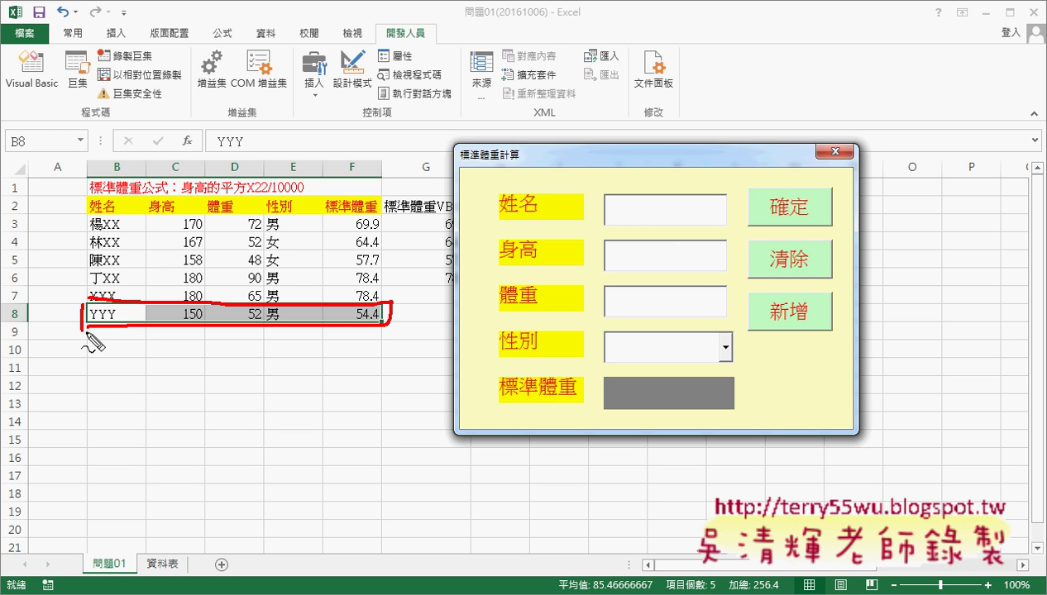
key(Escape)
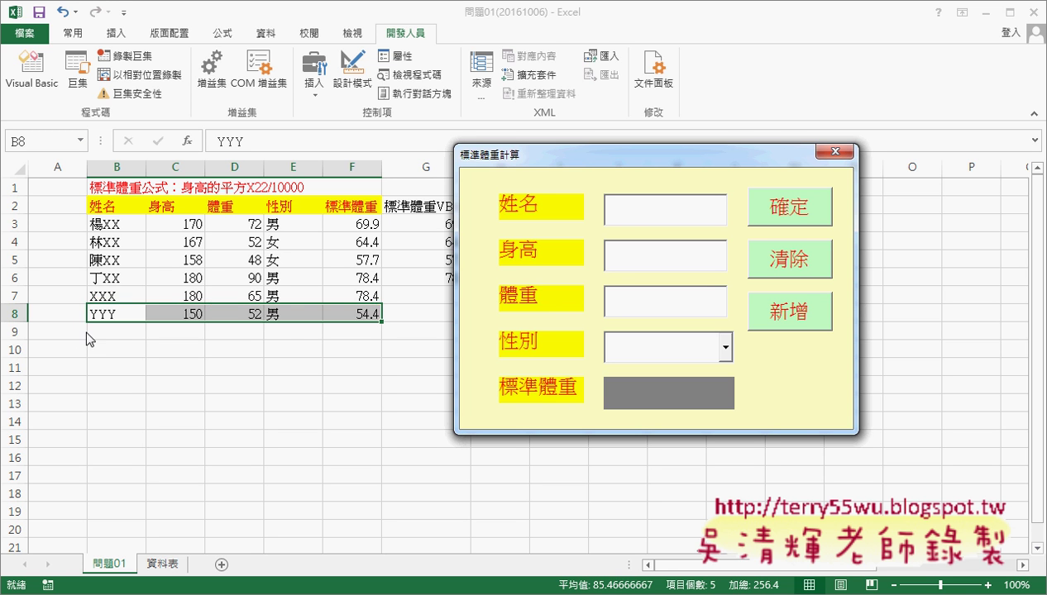
click(753, 321)
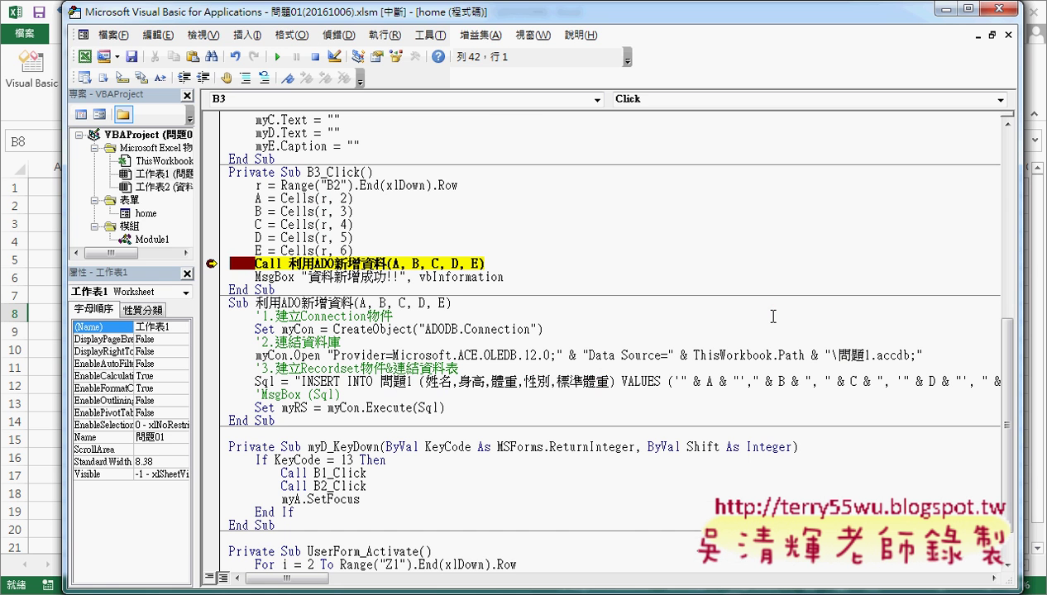
mouse_move(65, 207)
mouse_down()
mouse_move(414, 219)
mouse_move(387, 220)
mouse_up()
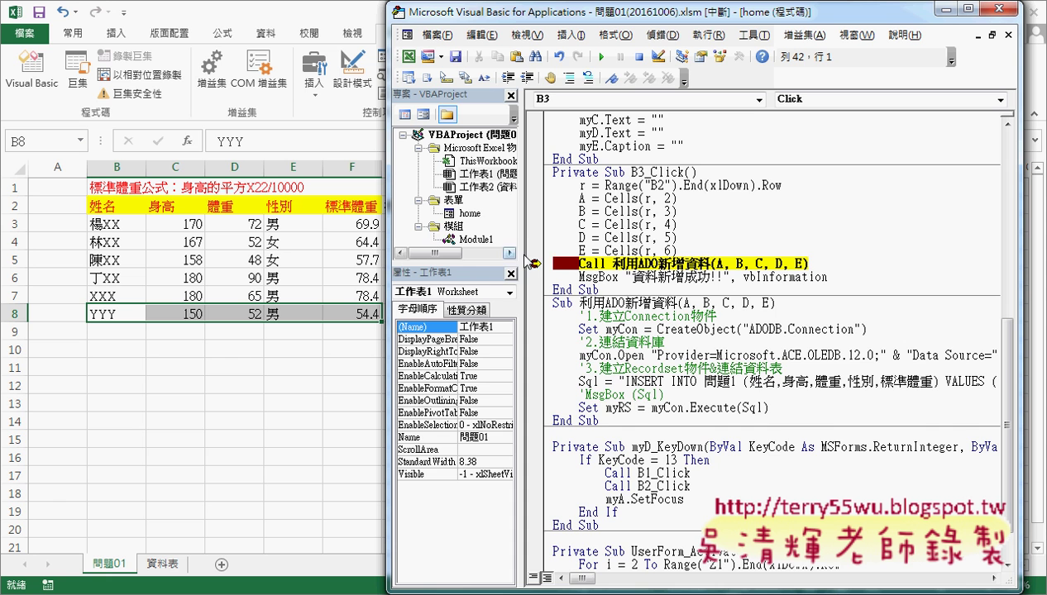
drag(519, 254, 441, 254)
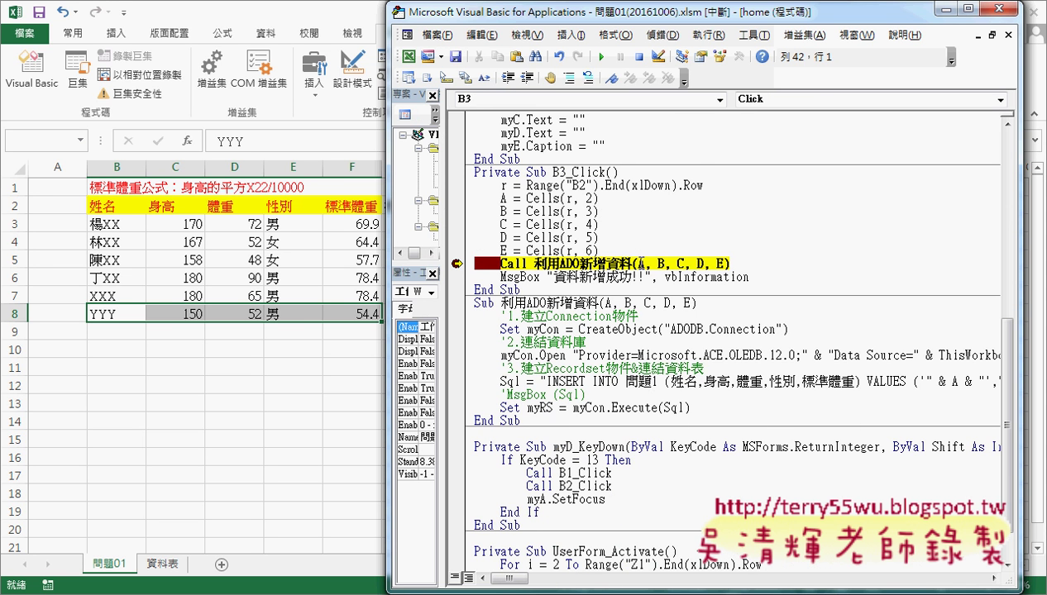
mouse_move(647, 263)
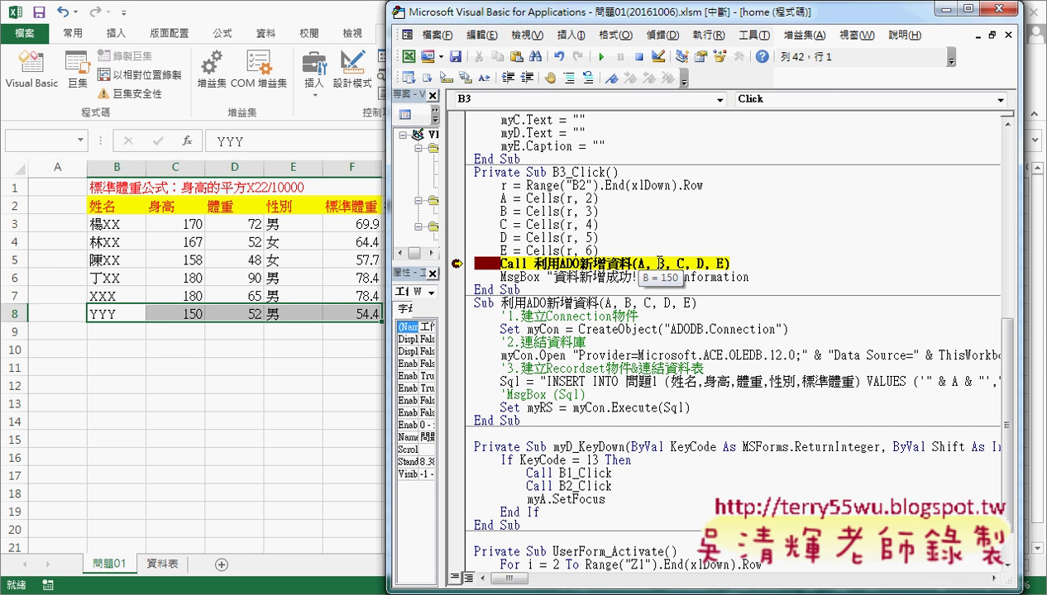
mouse_move(679, 263)
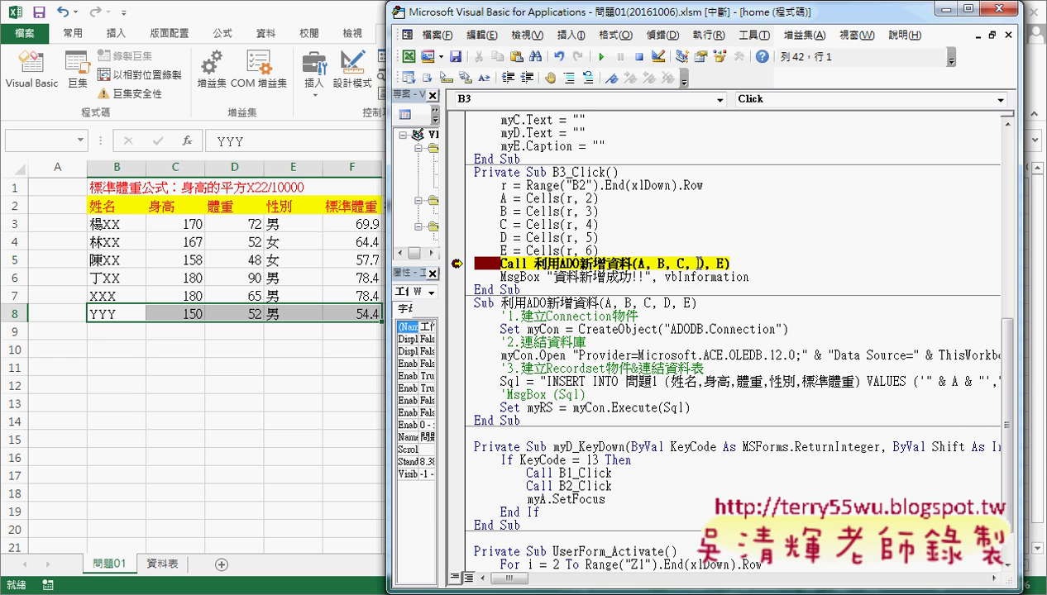
mouse_move(718, 262)
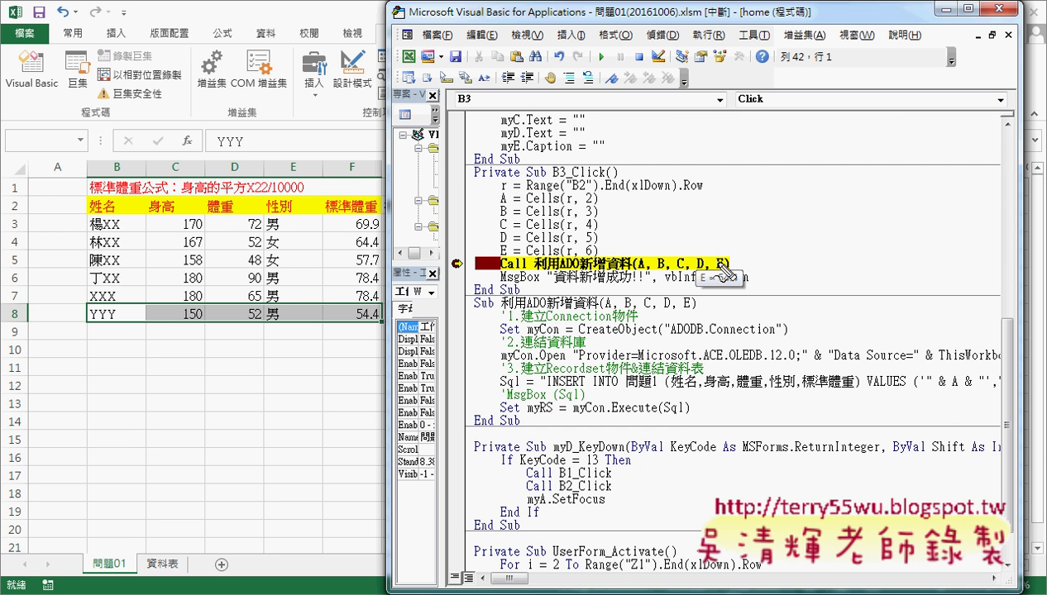
mouse_move(379, 322)
mouse_down()
mouse_move(86, 314)
mouse_move(372, 330)
mouse_up()
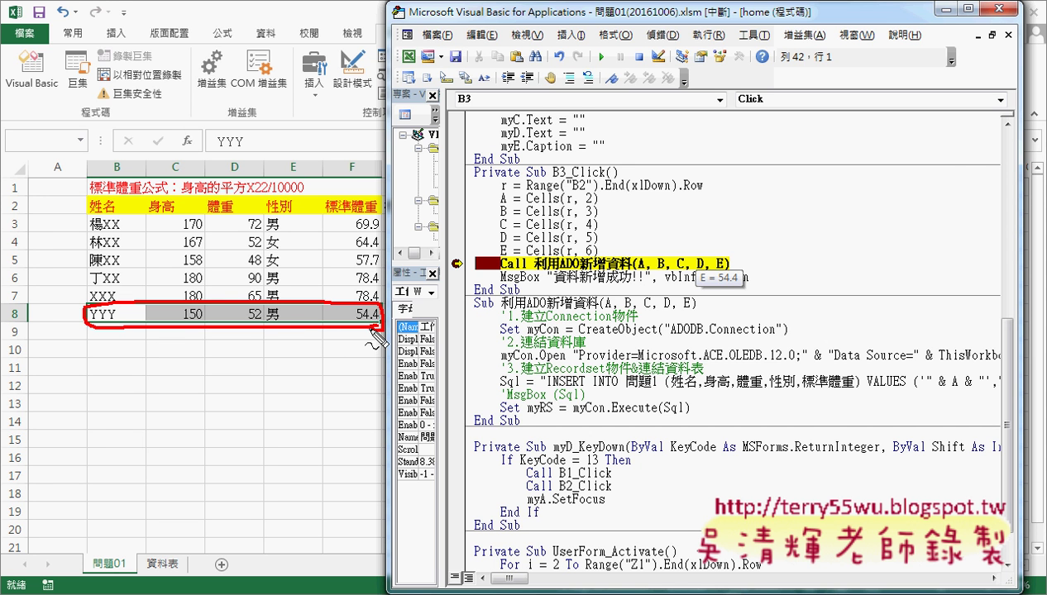
key(Escape)
click(599, 264)
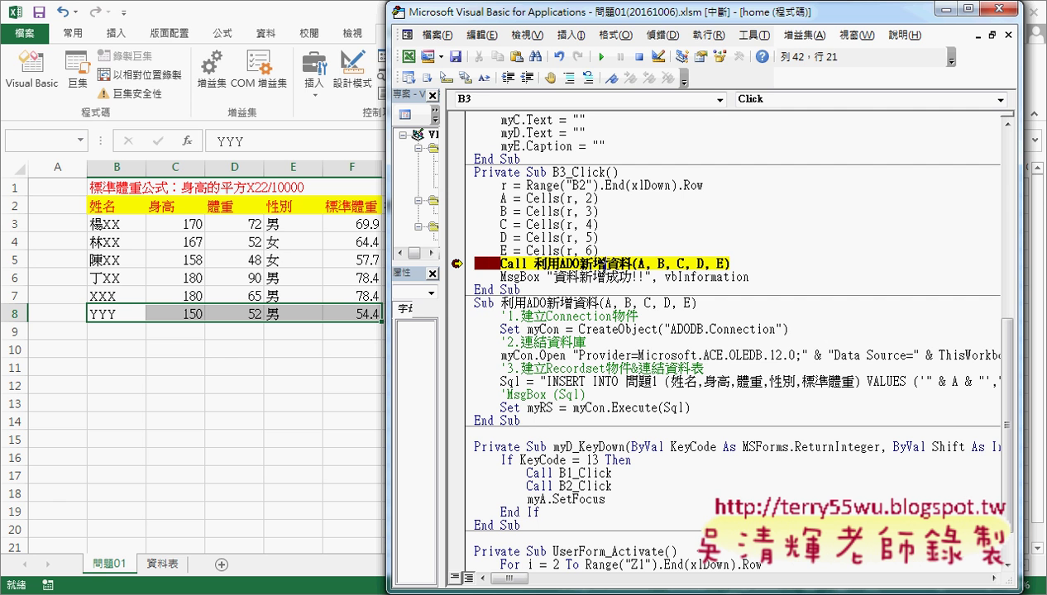
Step with F8 three times into 利用ADO新增資料, past CreateObject, to the myCon.Open line.
key(F8)
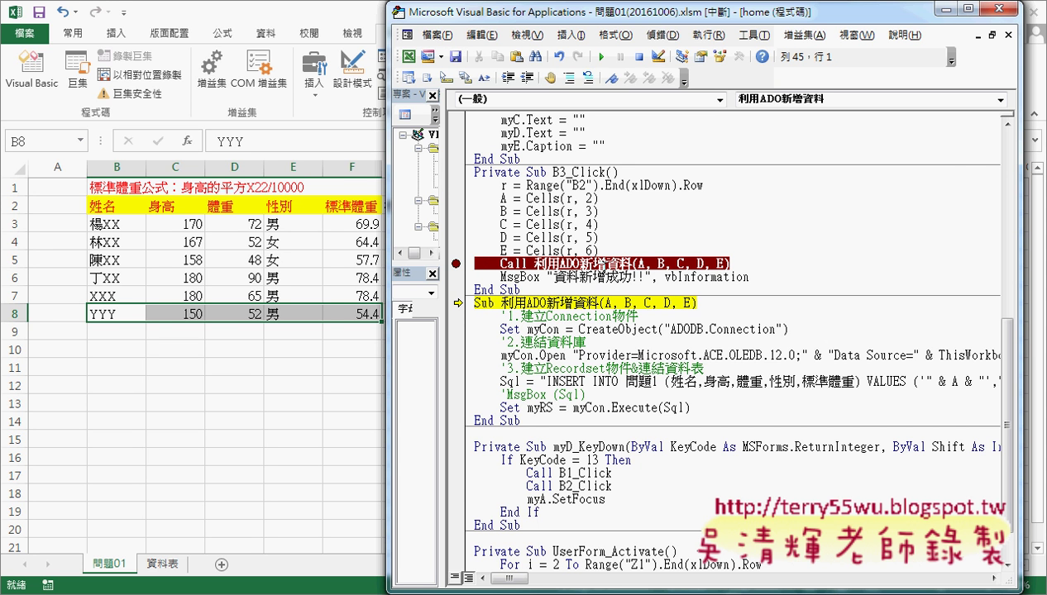
mouse_move(623, 304)
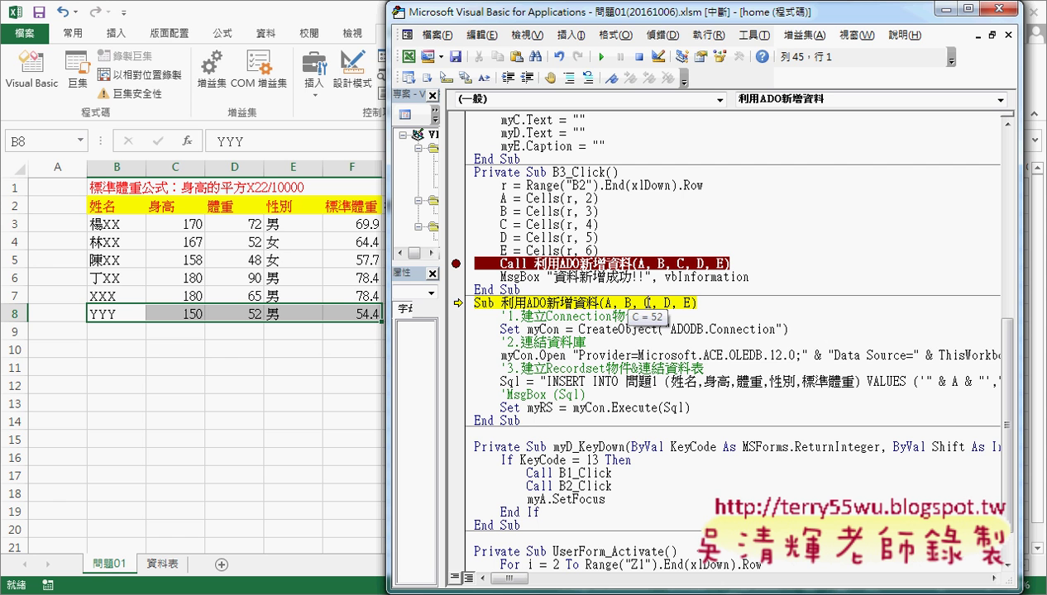
key(F8)
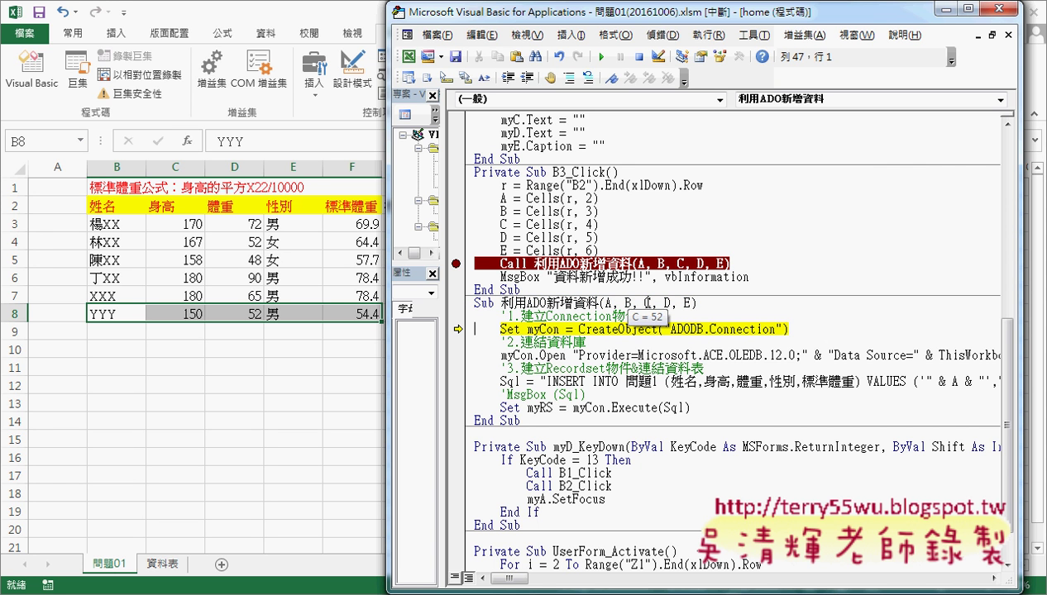
key(F8)
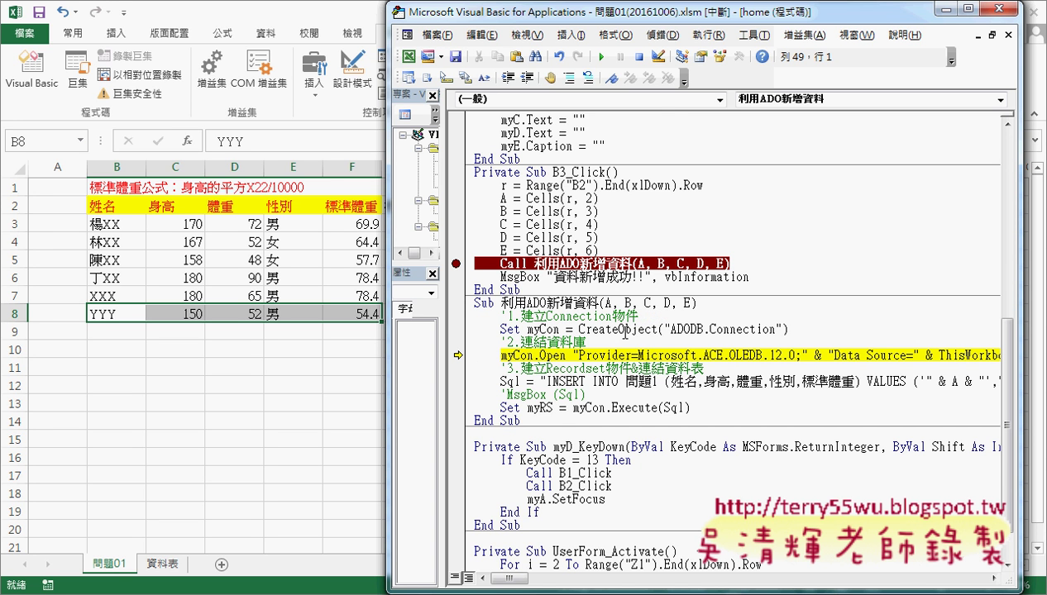
drag(579, 329, 658, 329)
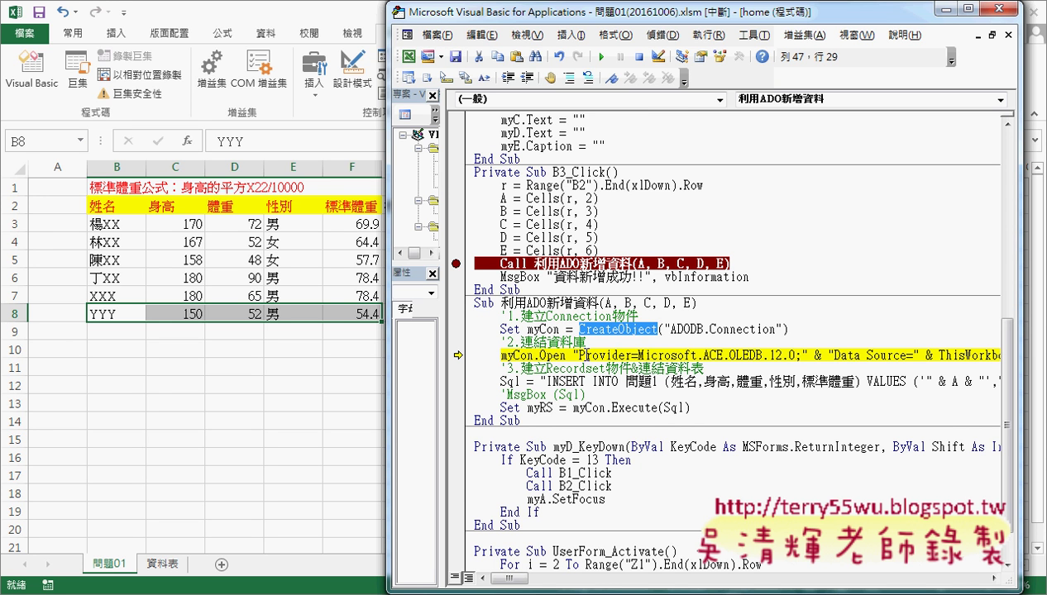
Widen the editor and highlight the Provider and 問題1 database name in the connection string.
drag(579, 356, 802, 356)
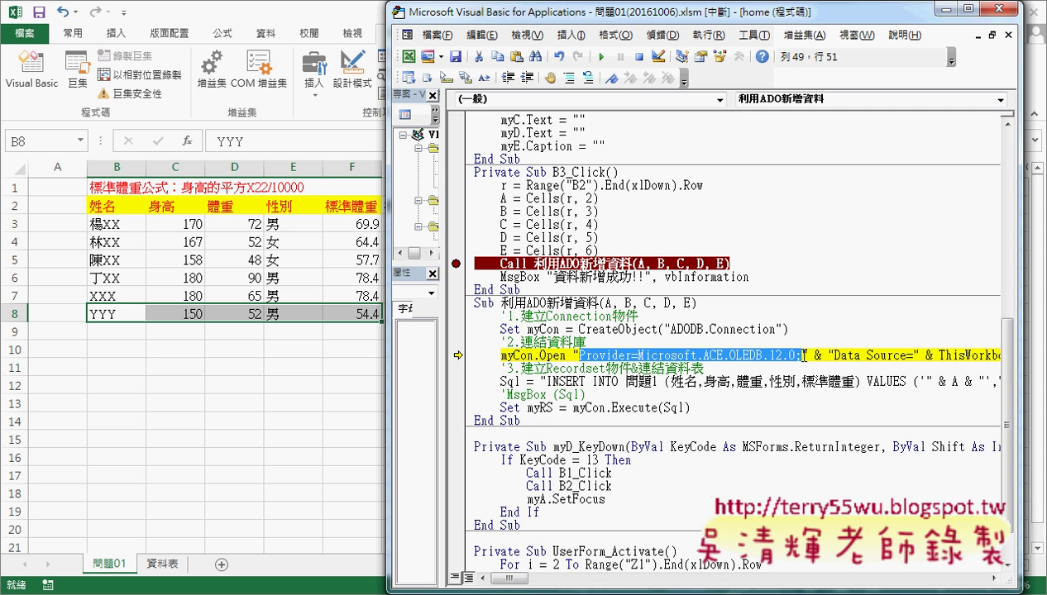
drag(628, 12, 478, 12)
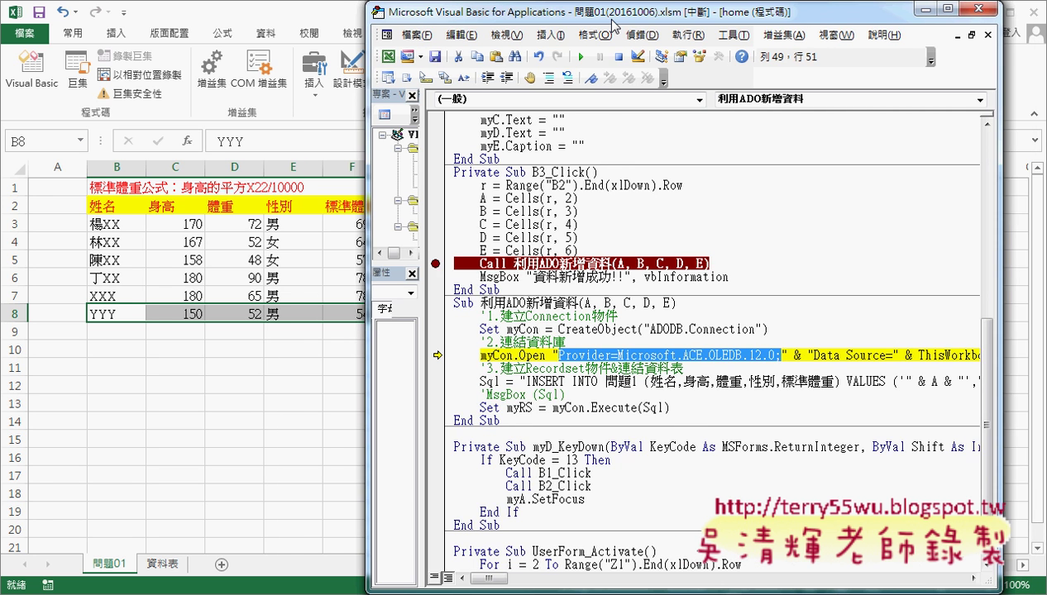
drag(871, 355, 1026, 354)
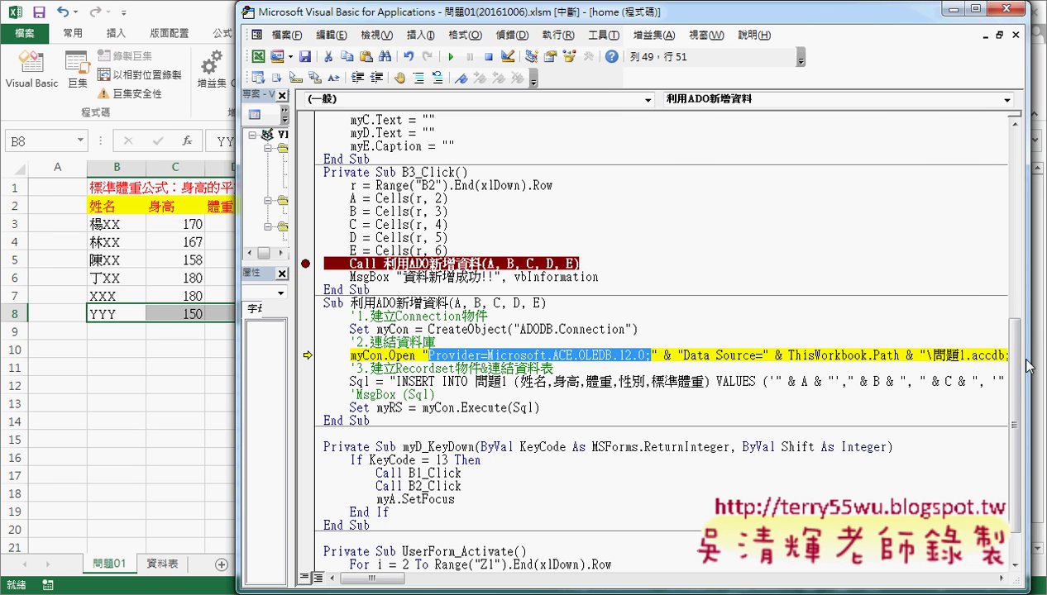
drag(934, 355, 964, 355)
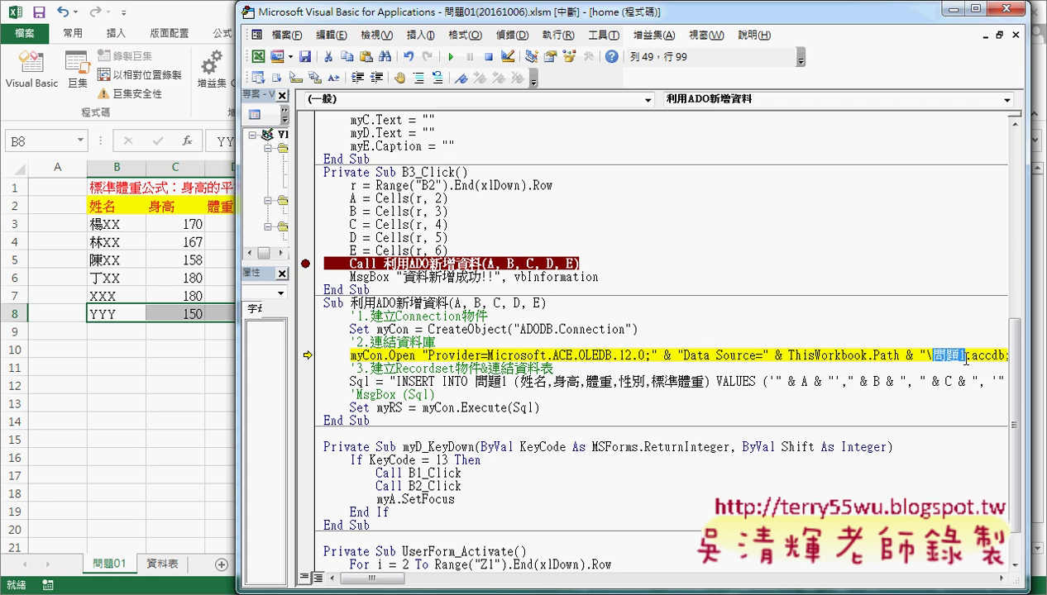
mouse_move(851, 355)
Step past myCon.Open and the Sql assignment, select Sql, and open the Immediate window with Ctrl+G.
key(F8)
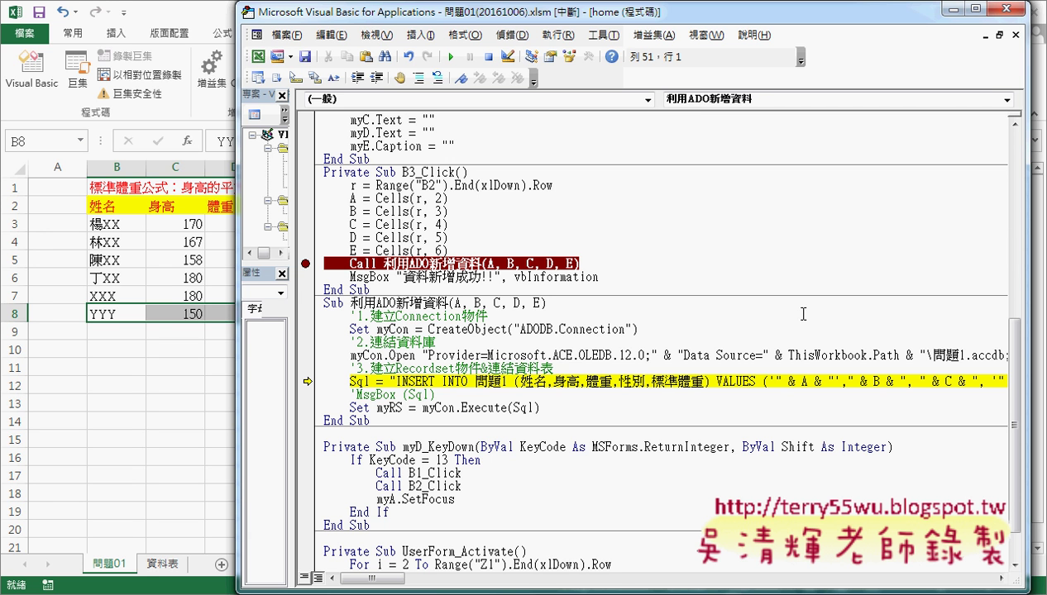
key(F8)
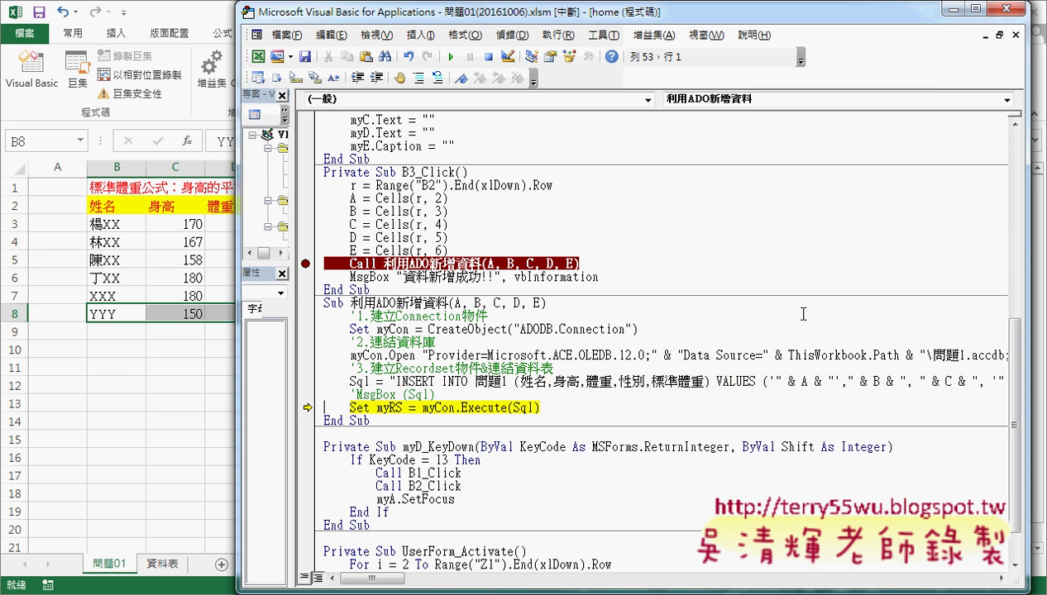
mouse_move(365, 382)
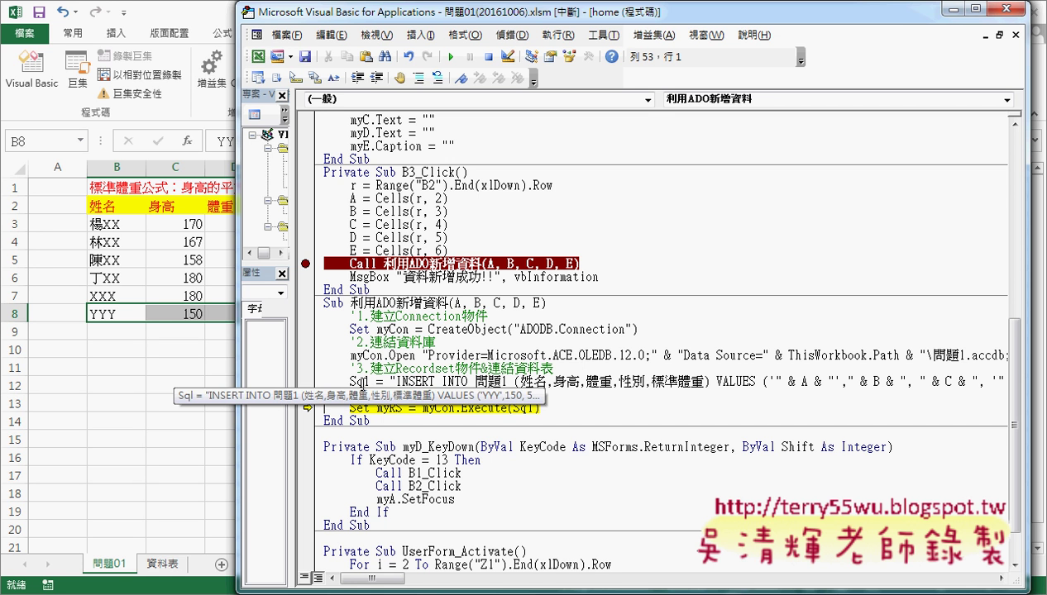
double_click(357, 383)
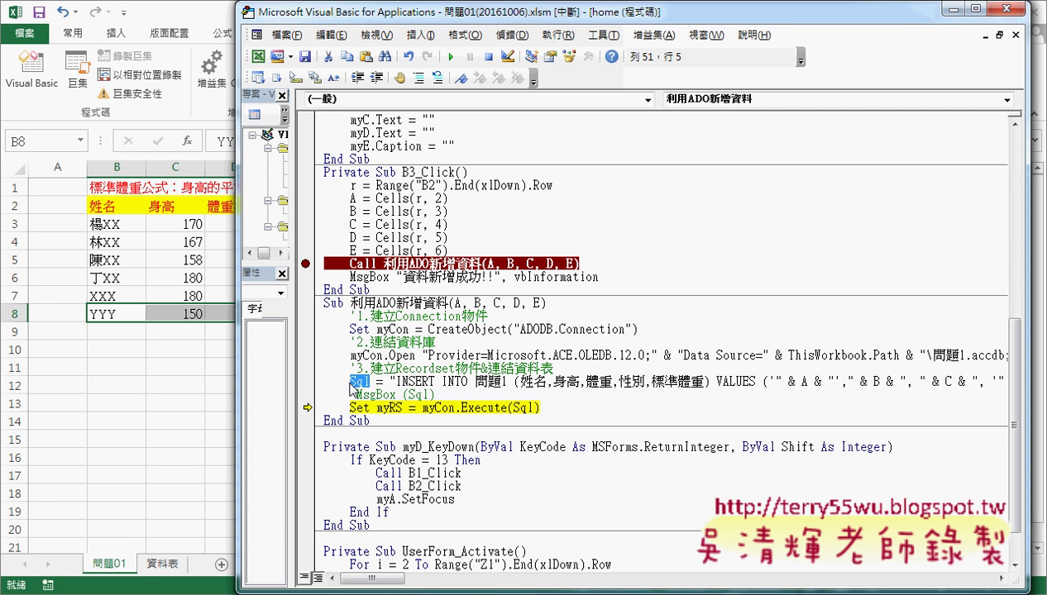
key(ctrl+g)
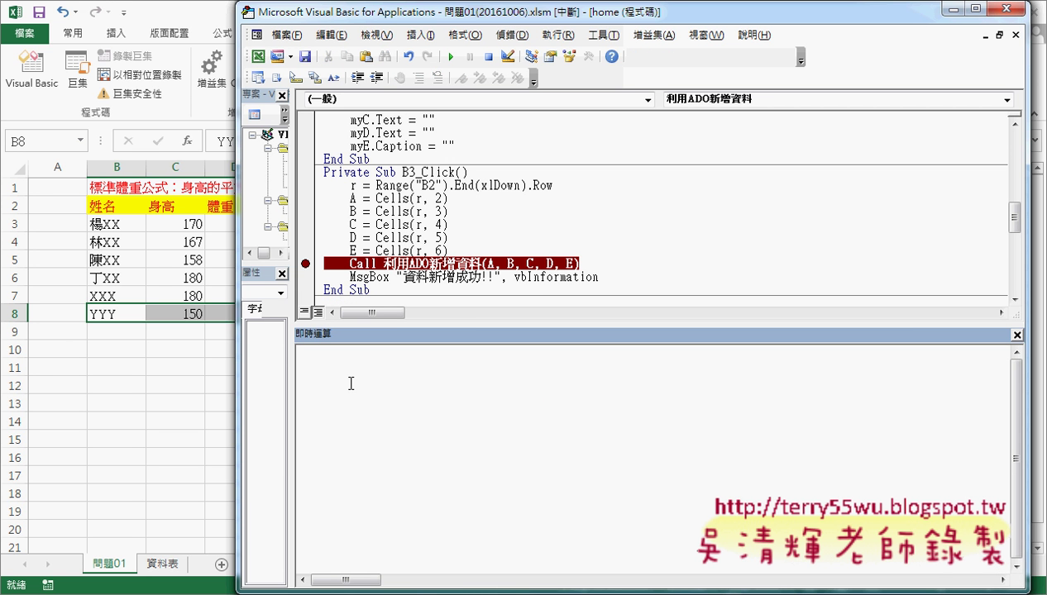
Print the SQL string with '? sql' in the Immediate window and enlarge the pane.
text(? n)
key(shift)
text(sq)
text(l)
key(Return)
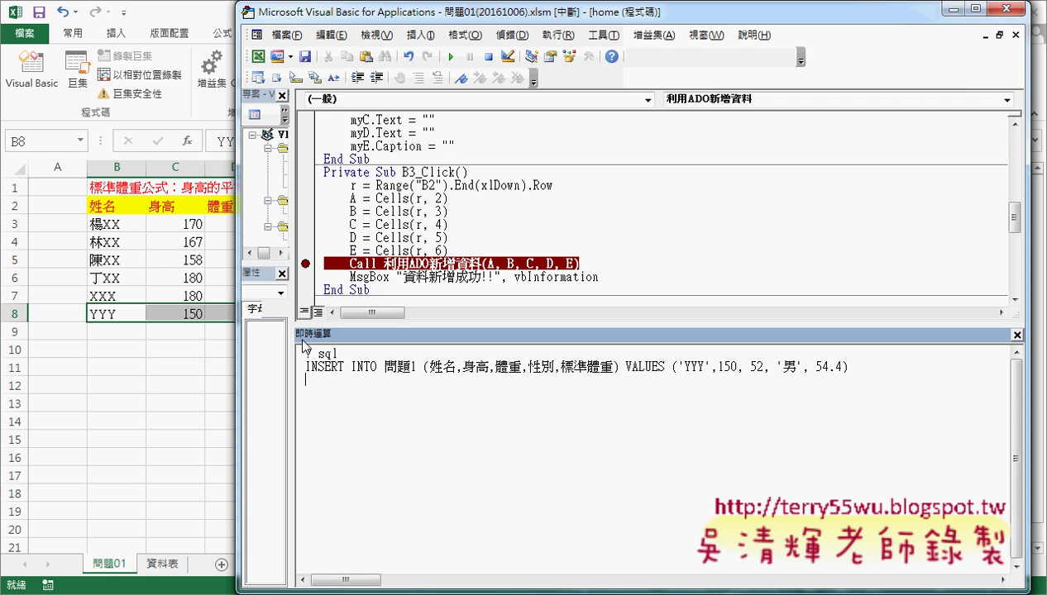
mouse_move(347, 353)
drag(347, 354, 295, 352)
drag(488, 325, 487, 394)
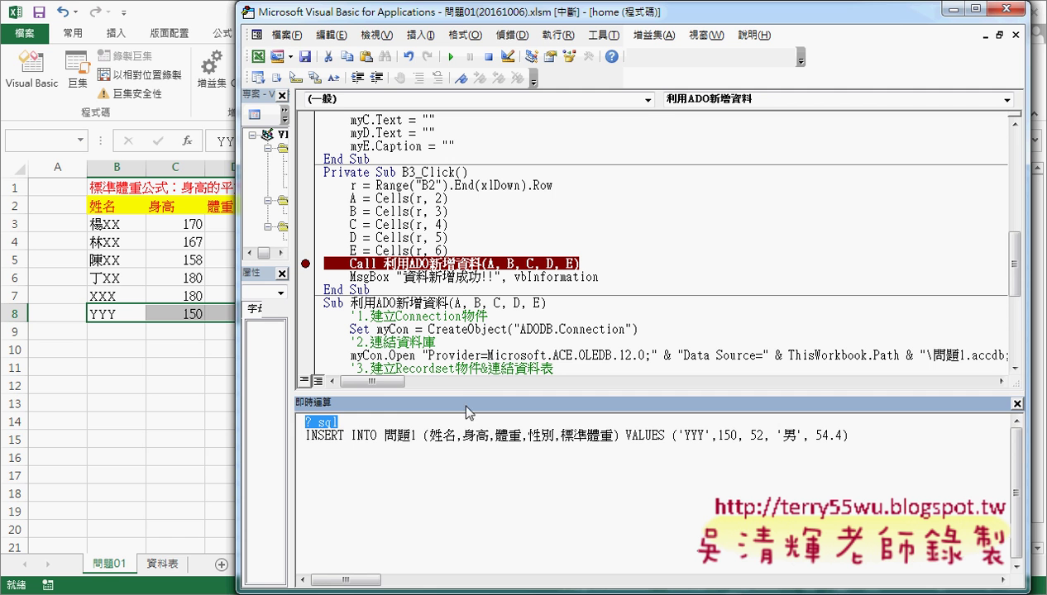
drag(468, 393, 473, 432)
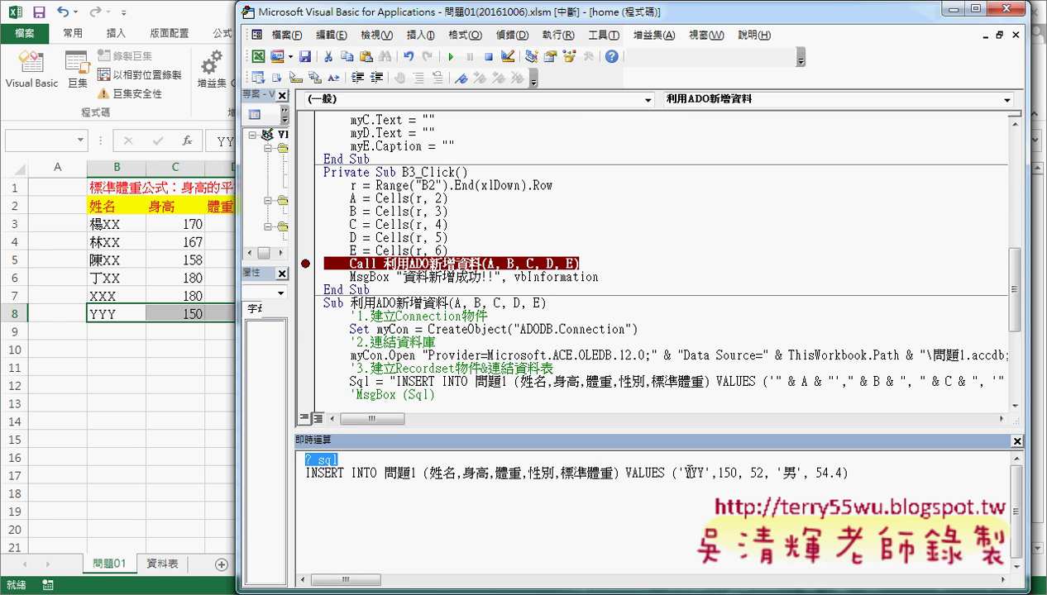
Check the 'YYY' and '男' values, delete the space after VALUES, and close the Immediate window.
drag(678, 473, 708, 473)
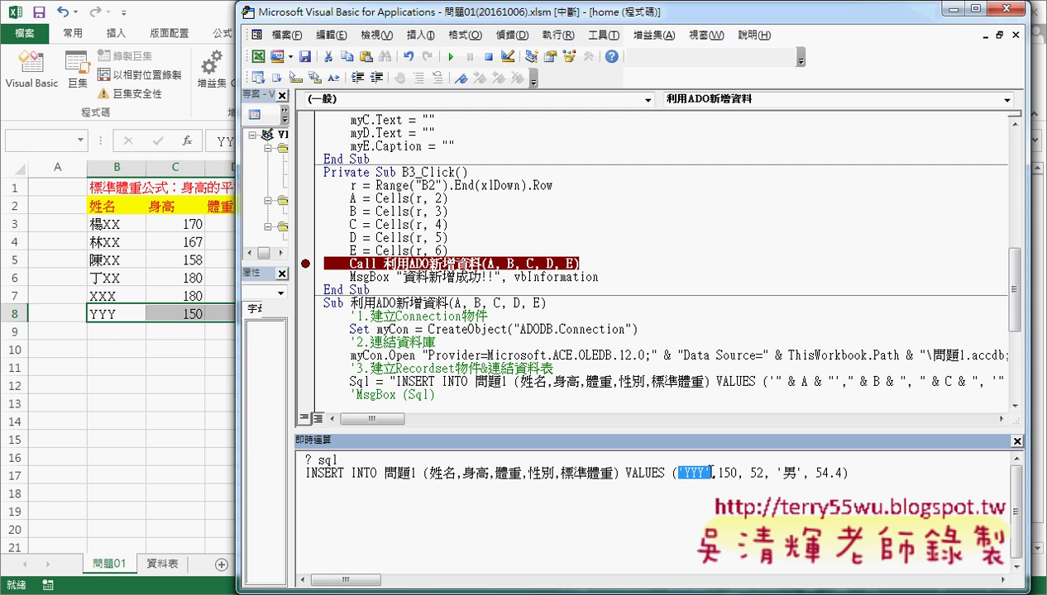
drag(776, 473, 803, 473)
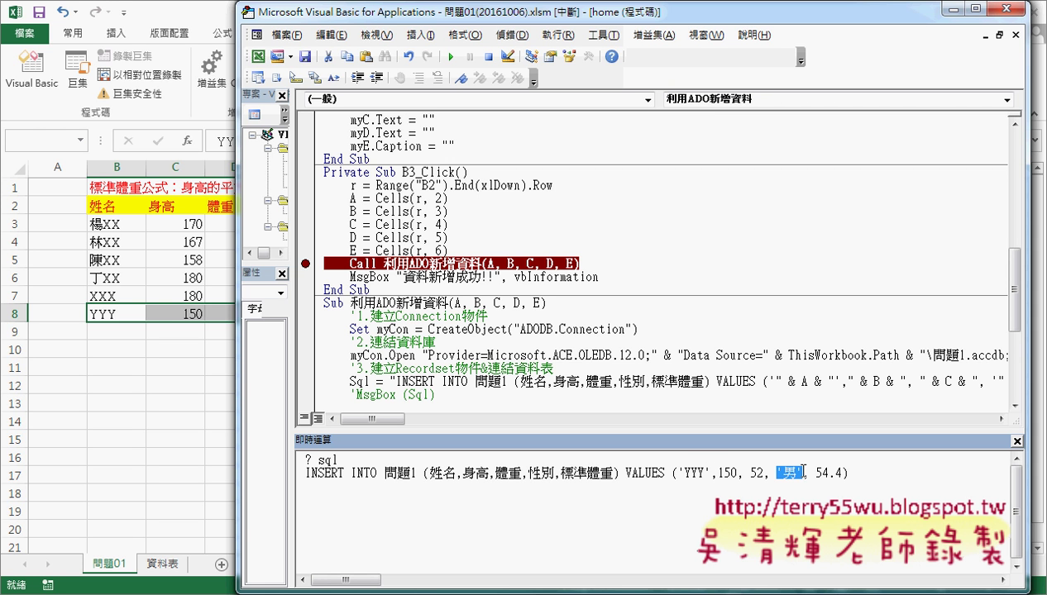
drag(626, 472, 659, 471)
click(666, 471)
key(Right)
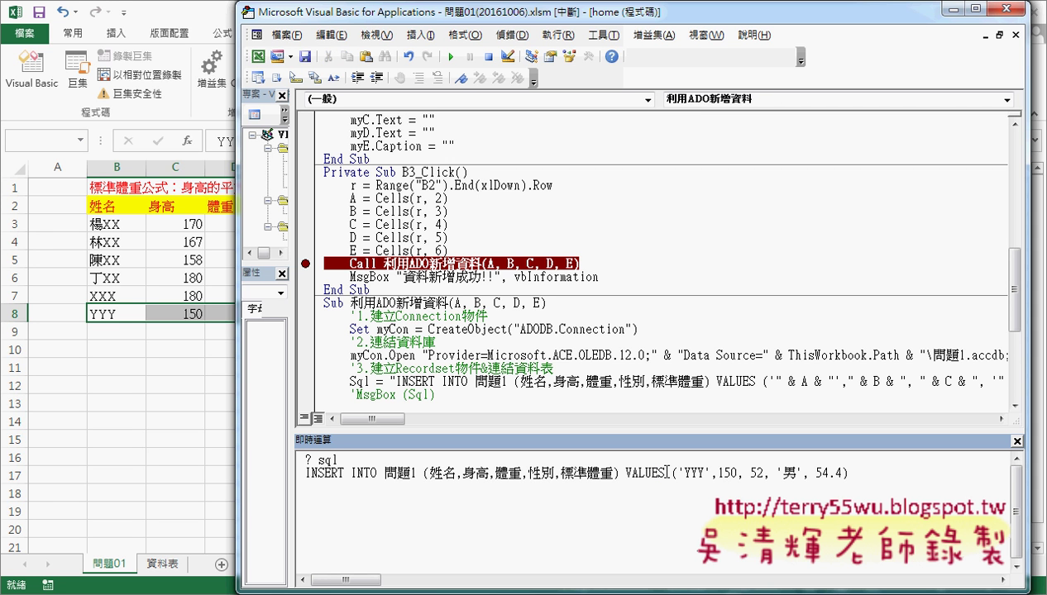
key(Delete)
click(692, 384)
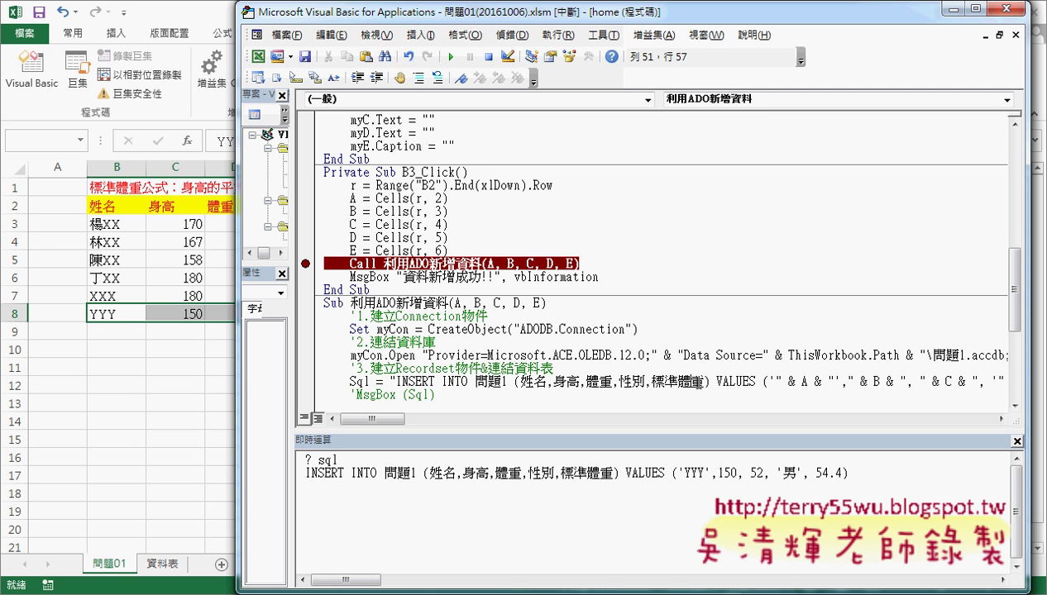
click(1018, 441)
Execute the INSERT line with F8, then add MsgBox "新增資料成功!!" on a new line below it.
click(568, 408)
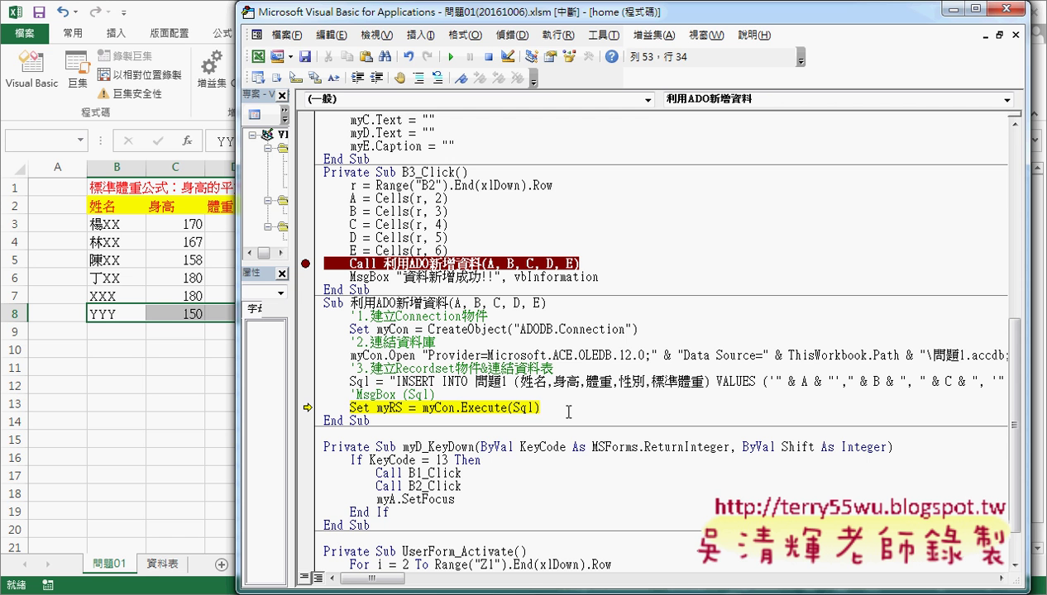
key(F8)
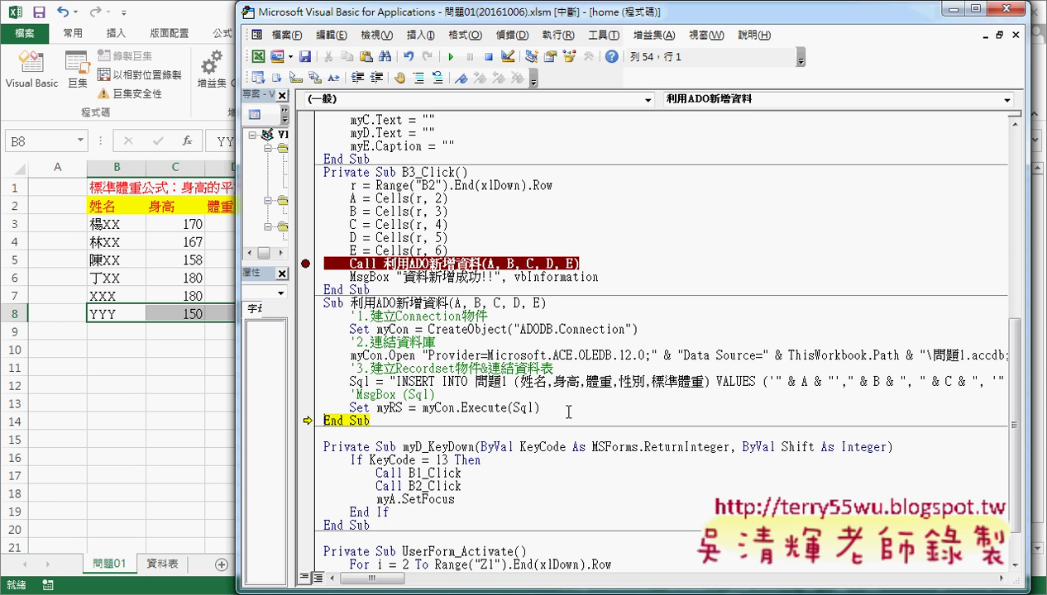
click(568, 411)
key(Return)
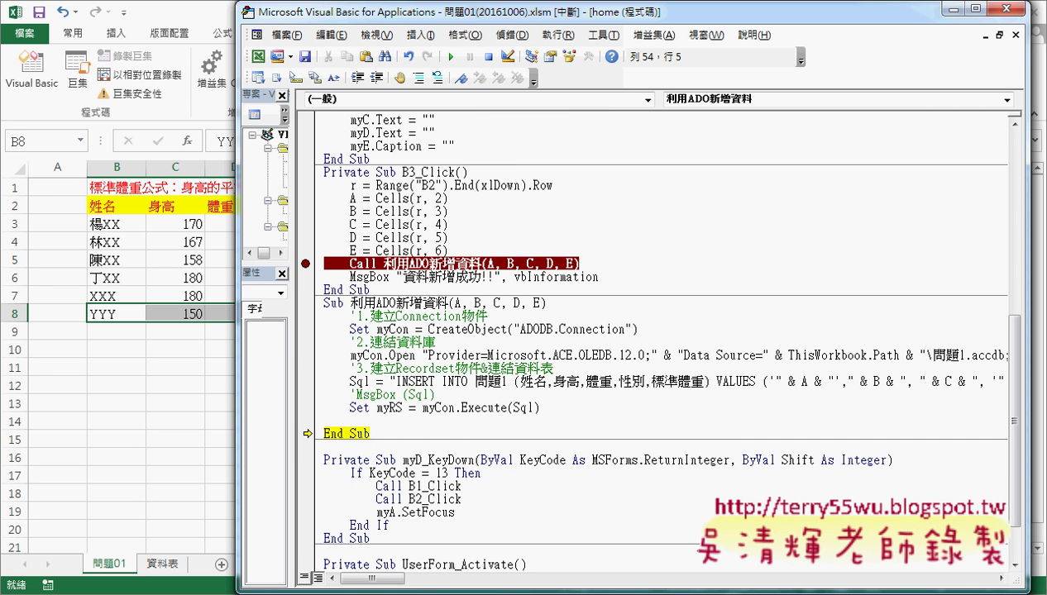
text(ms)
text(gbox)
text( "")
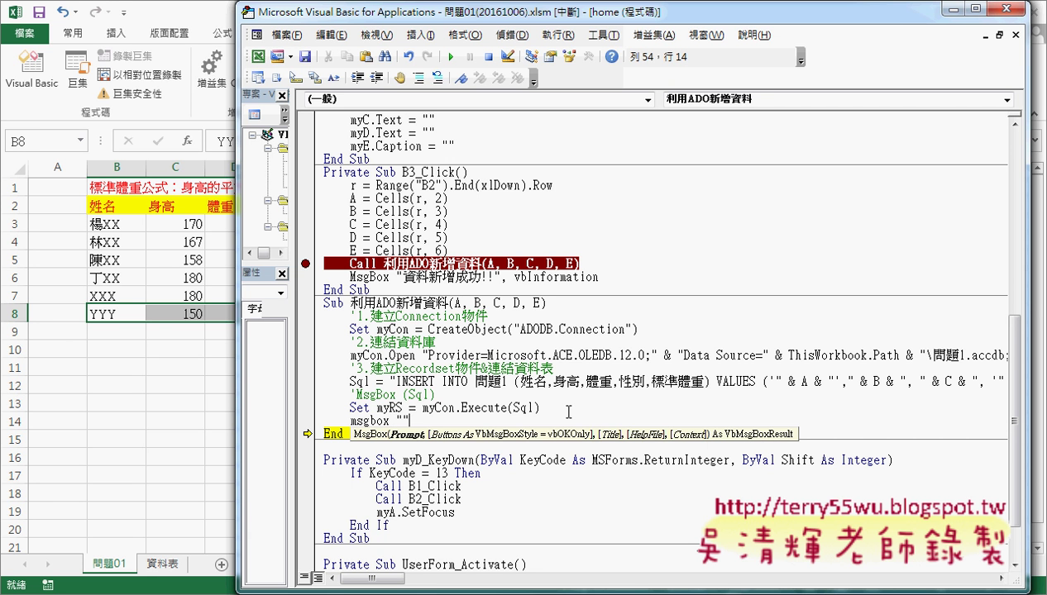
key(Left)
text(新增資)
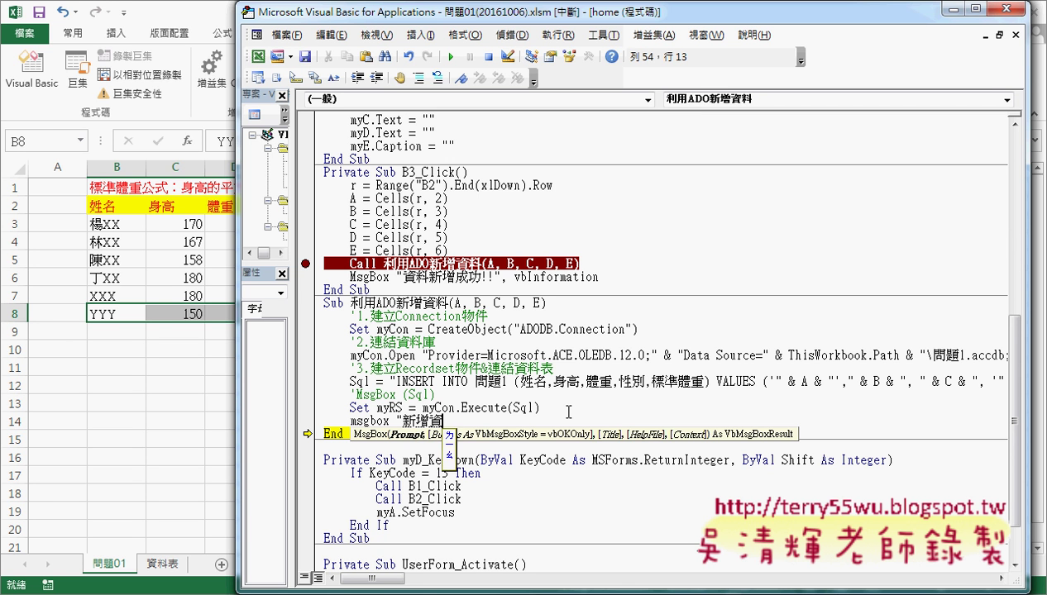
text(料成功)
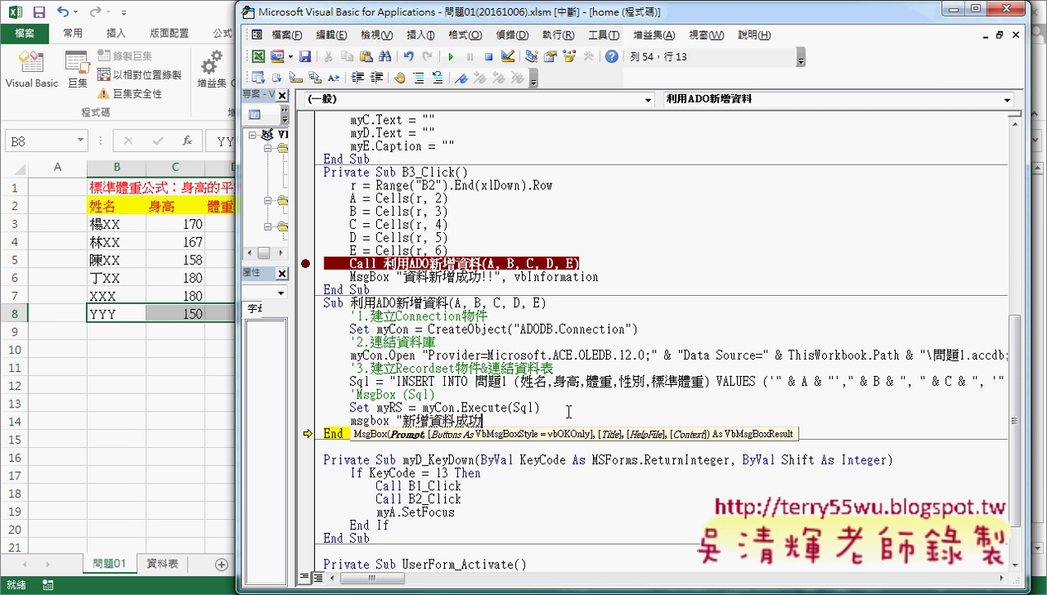
text(!!")
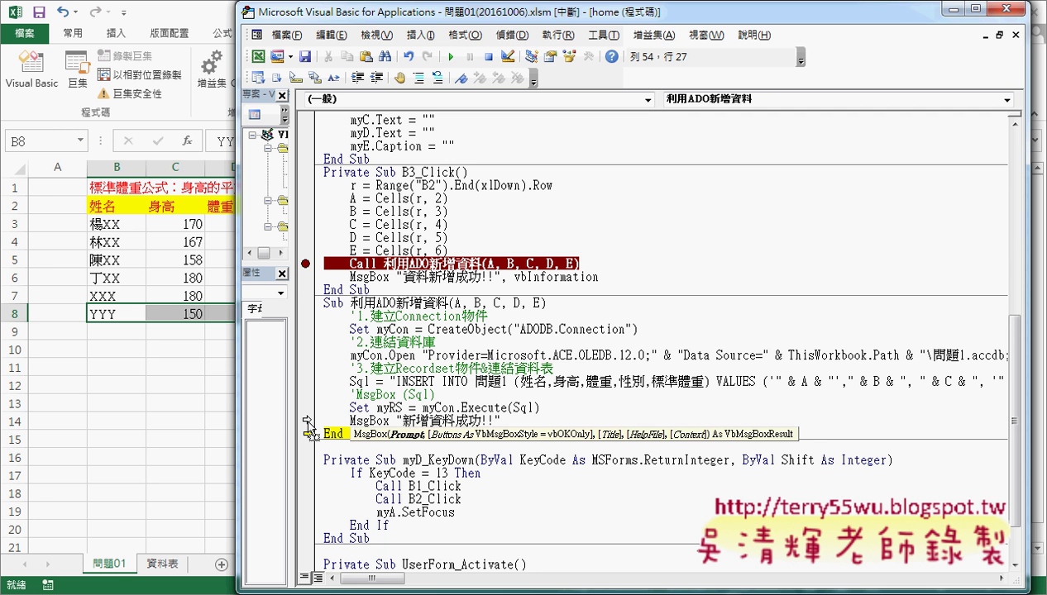
Resume the macro with F5, dismiss the 新增資料成功!! message, and step to the next line.
key(F5)
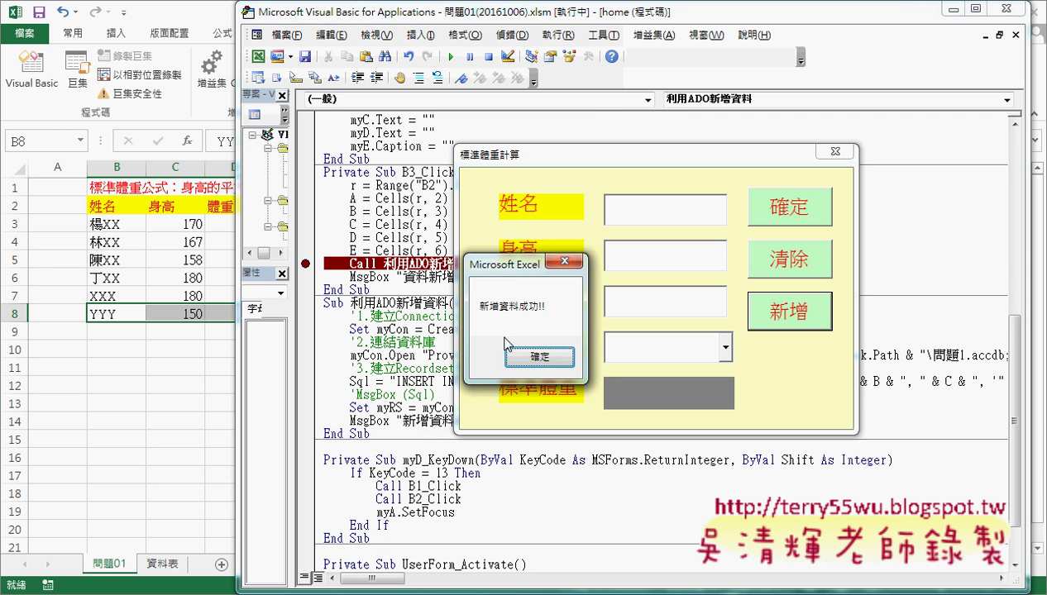
click(546, 359)
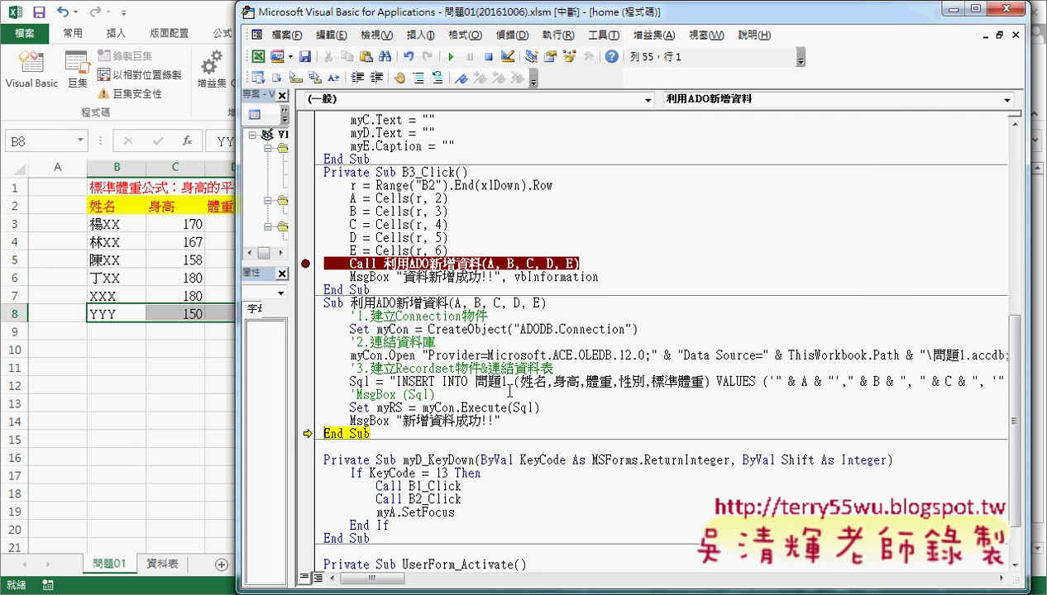
key(F8)
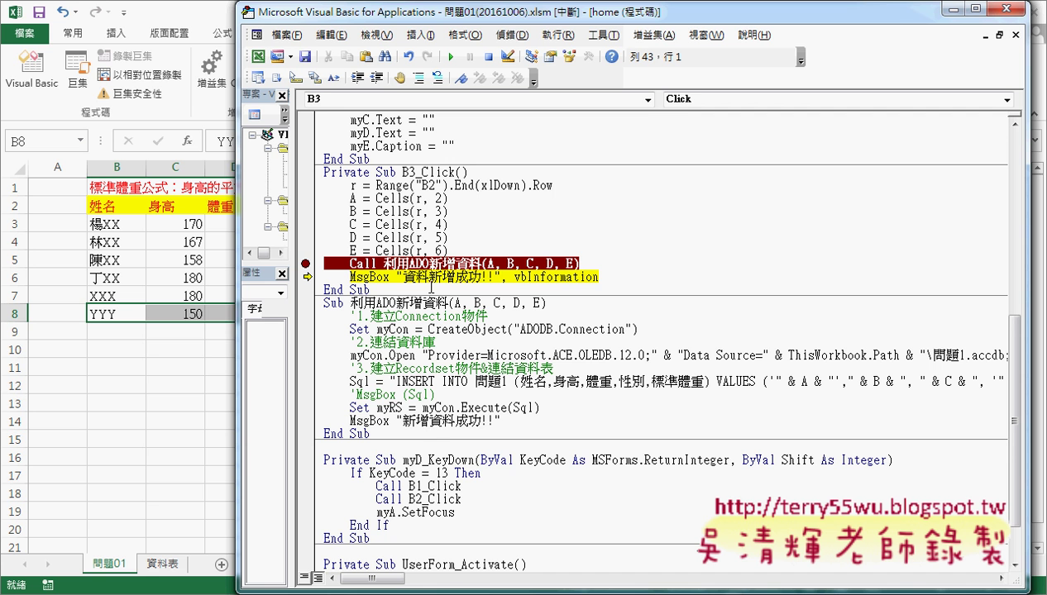
Delete the added MsgBox line, continue with F5, and close the 資料新增成功!! message to finish.
drag(499, 421, 325, 421)
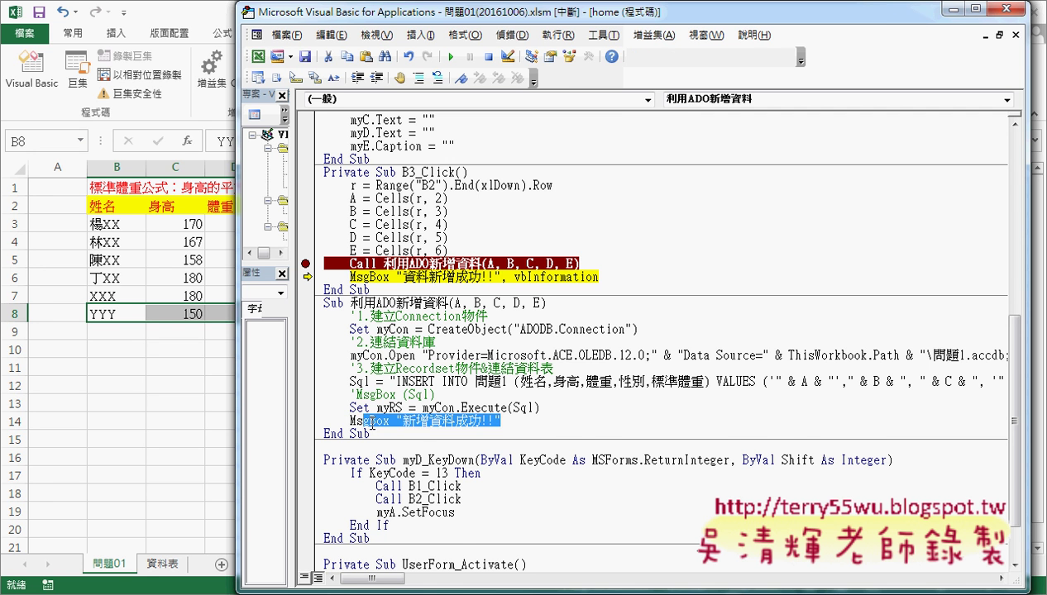
key(Delete)
key(Delete)
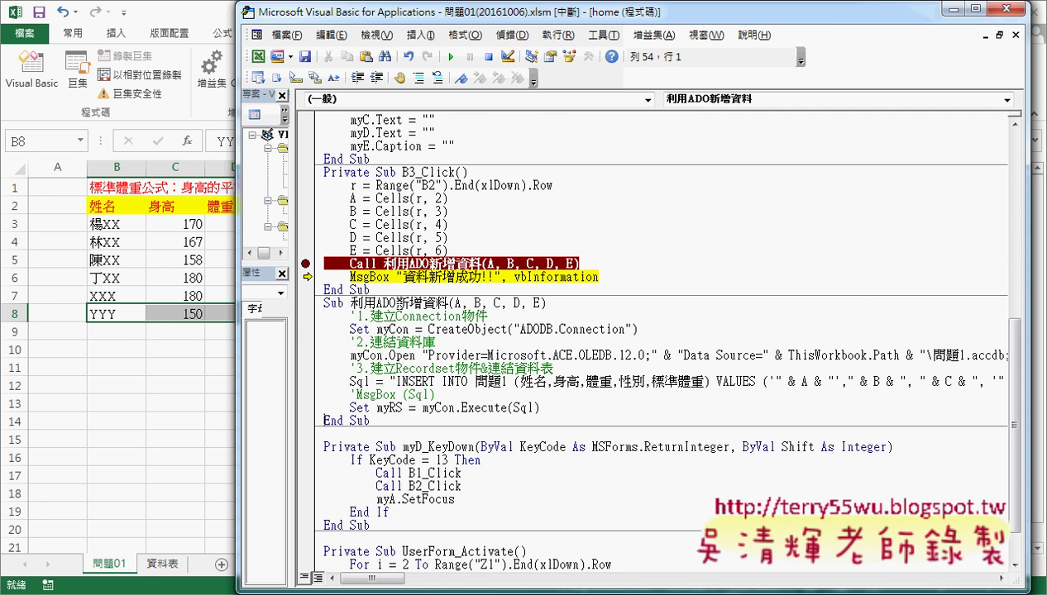
key(F5)
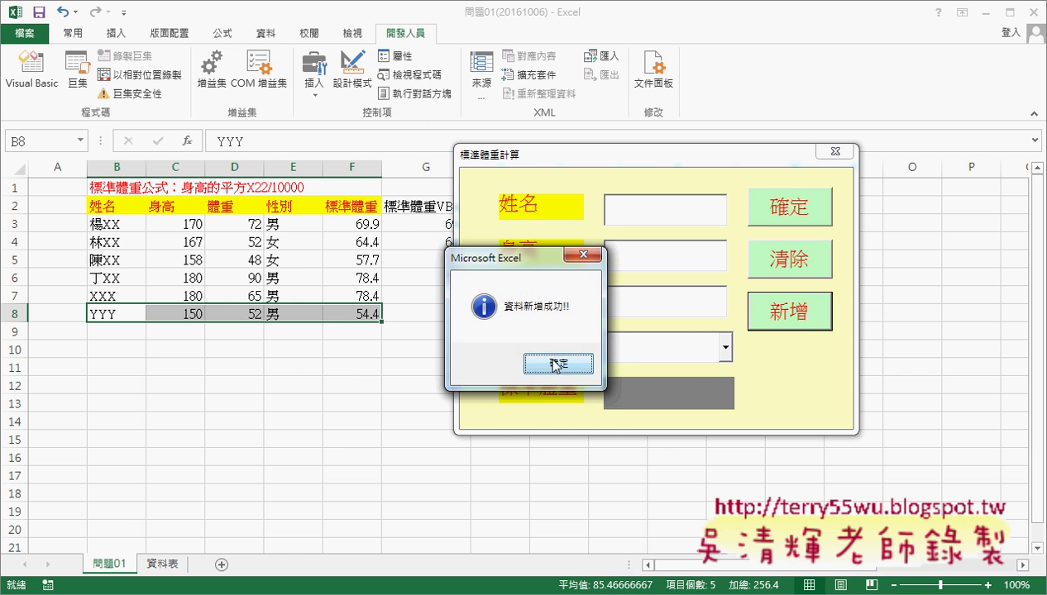
click(550, 362)
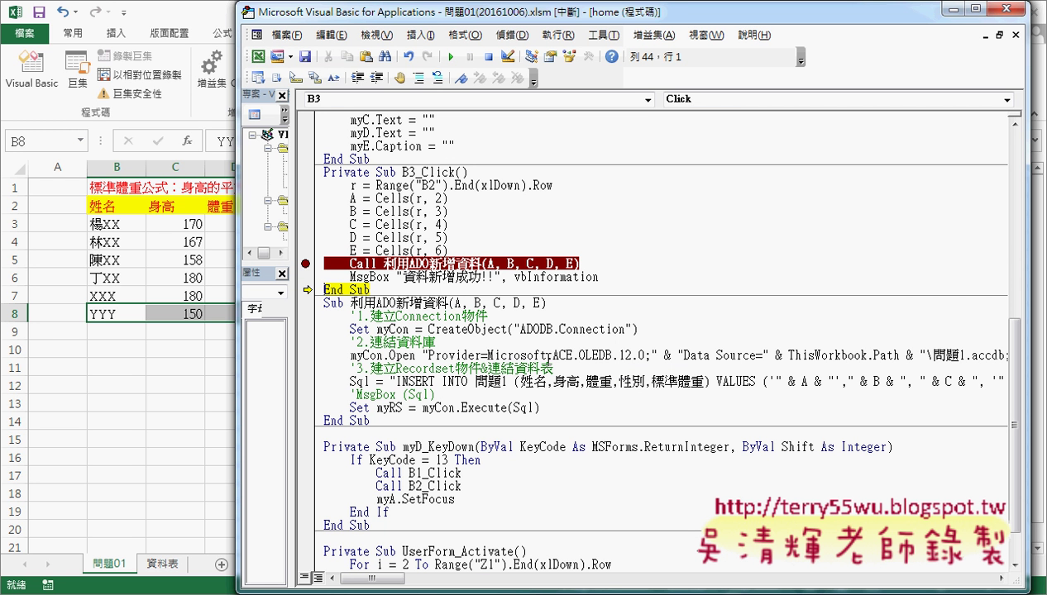
key(F5)
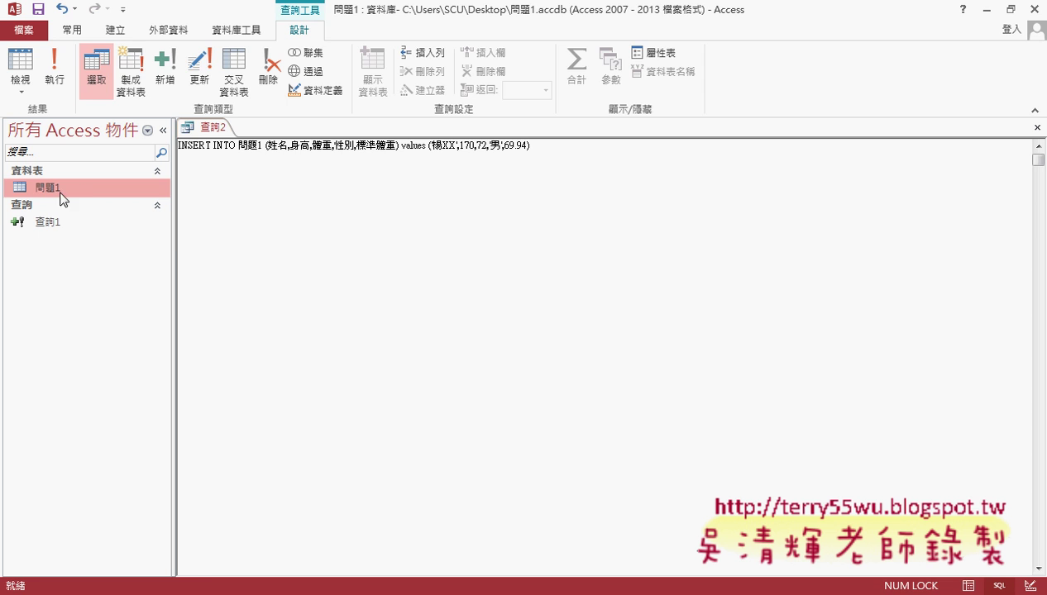
Open the 問題1 table, select the new YYY record at its end, then return to Excel.
double_click(60, 192)
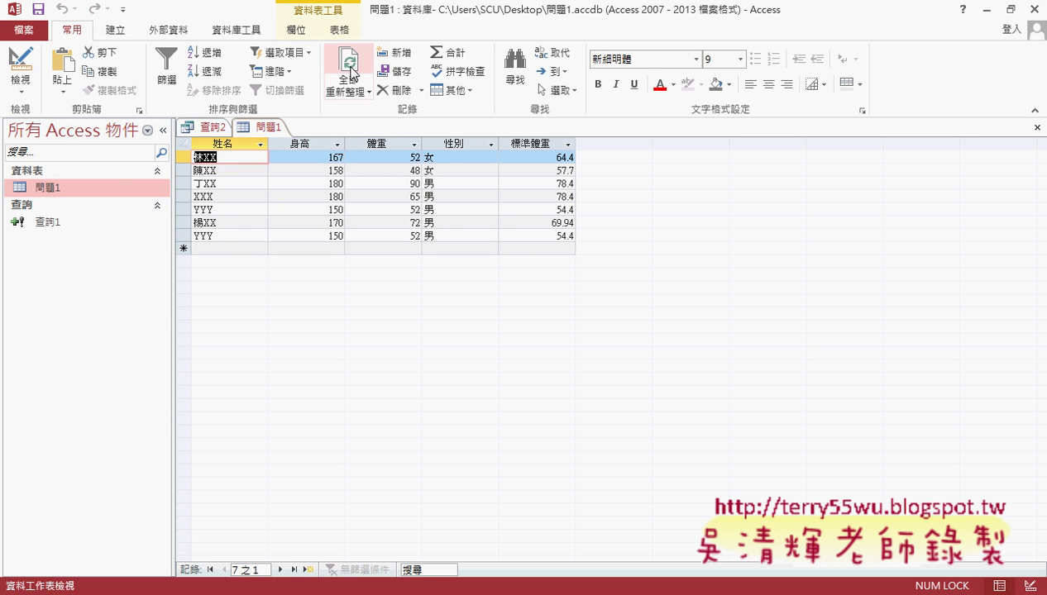
click(185, 235)
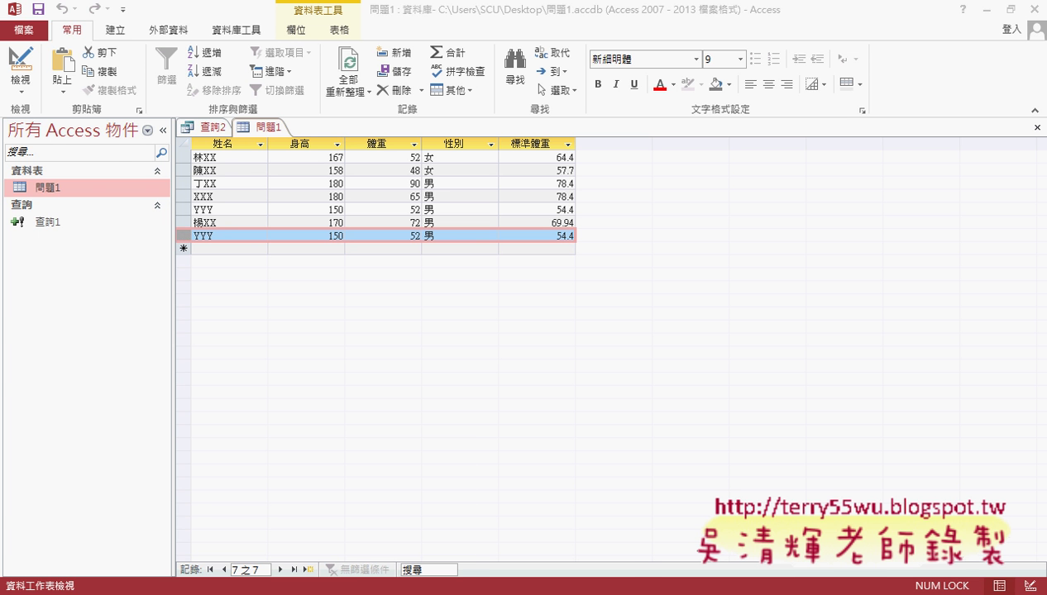
mouse_move(257, 584)
click(221, 539)
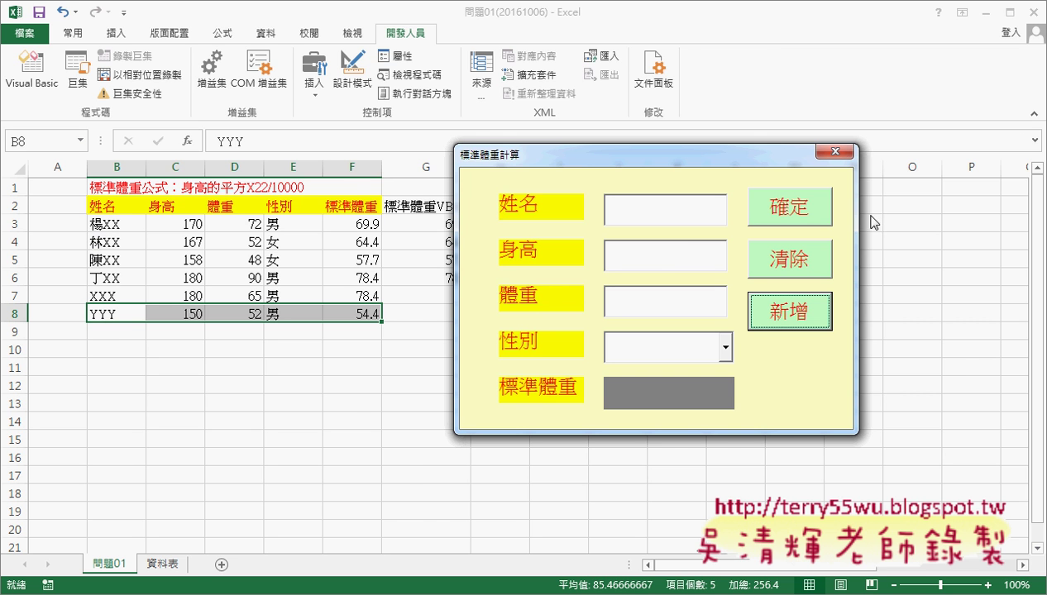
Close the 標準體重計算 form, select the B3:F8 data, and switch to the VBA editor.
click(836, 151)
click(109, 220)
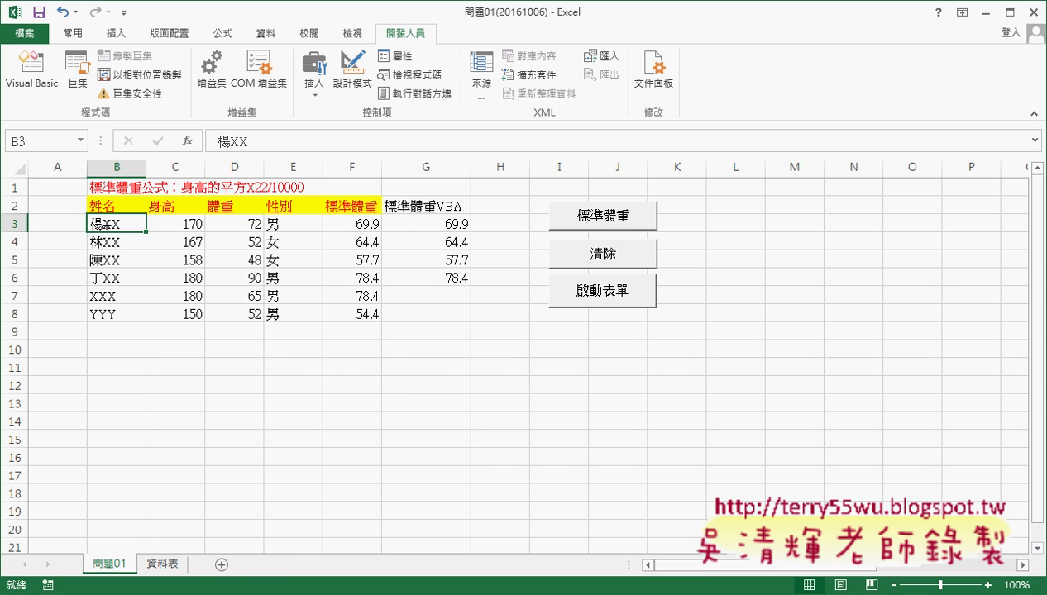
drag(104, 222, 358, 316)
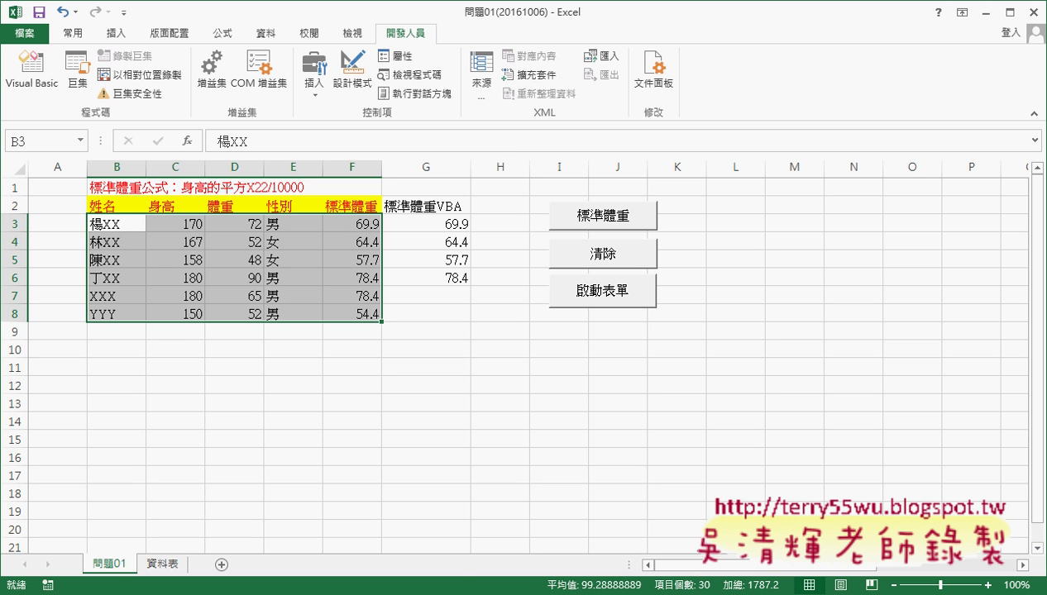
click(275, 592)
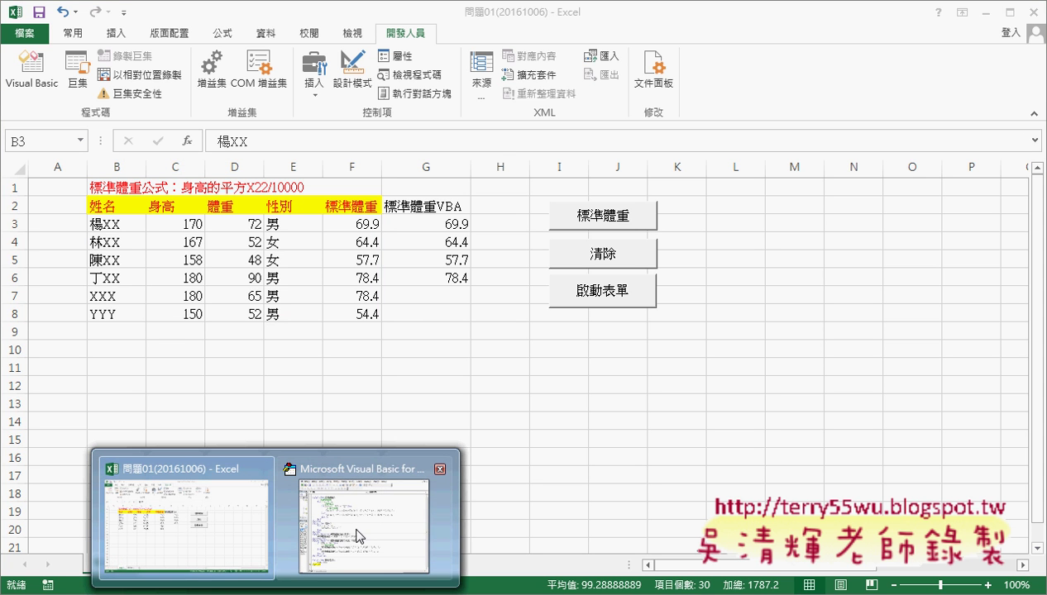
click(289, 530)
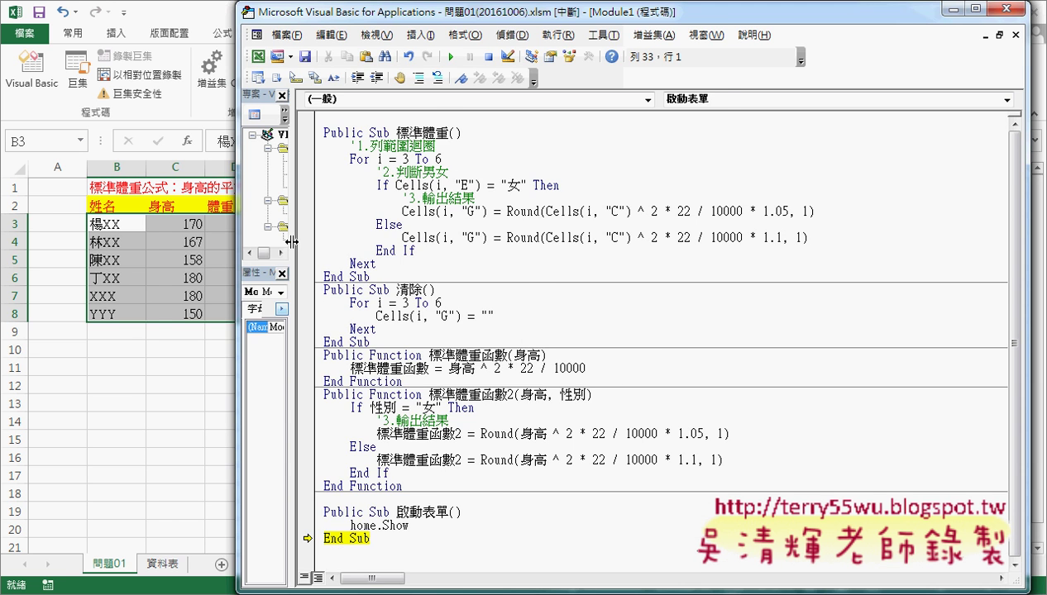
Reset the paused 啟動表單 macro and open the home form's B3_Click code for 新增.
drag(291, 240, 417, 240)
double_click(319, 213)
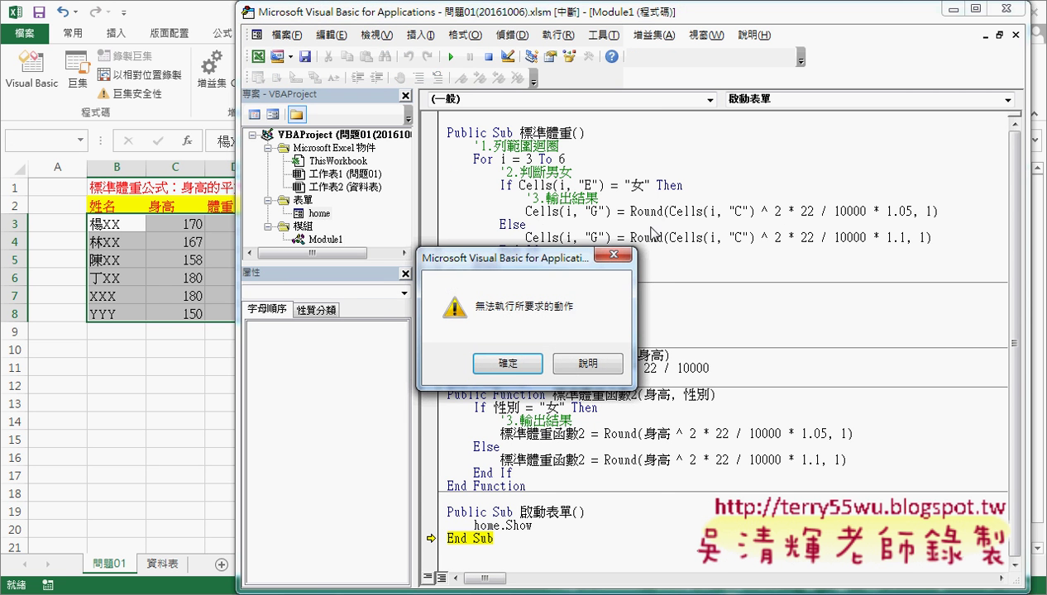
click(508, 364)
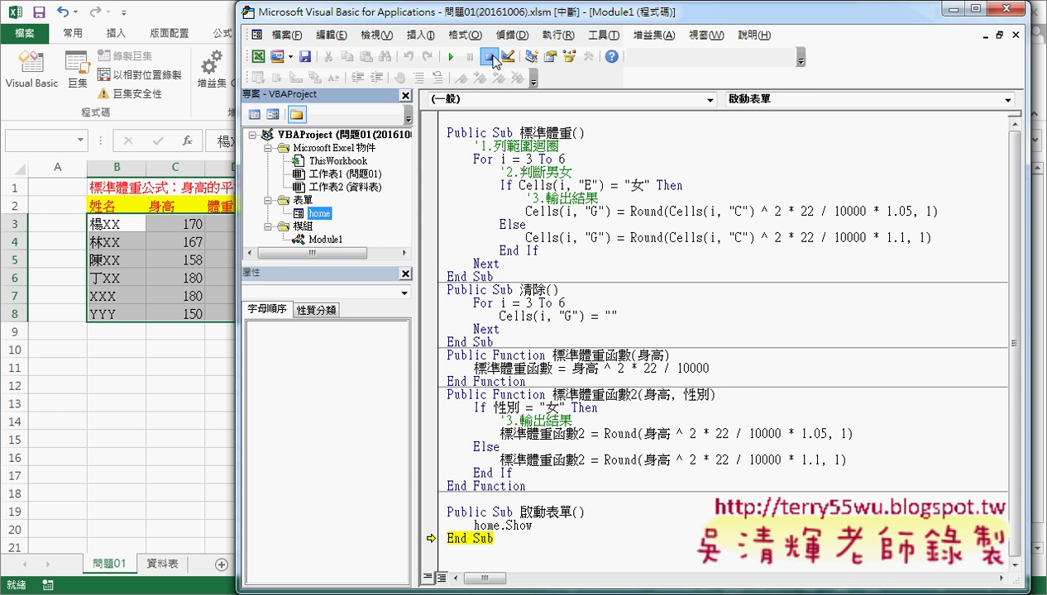
double_click(319, 215)
double_click(761, 259)
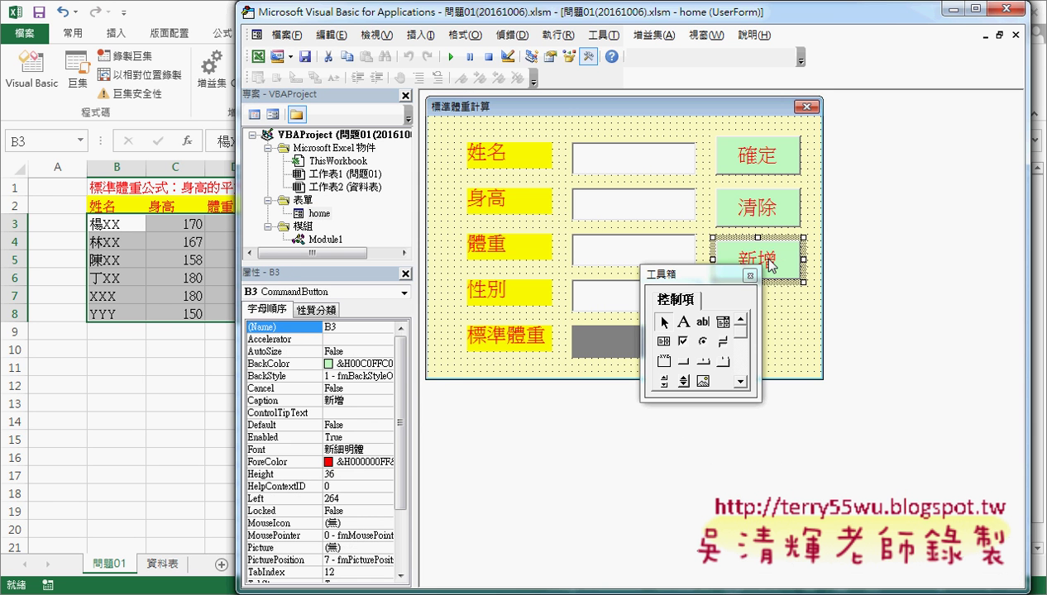
drag(494, 368, 407, 130)
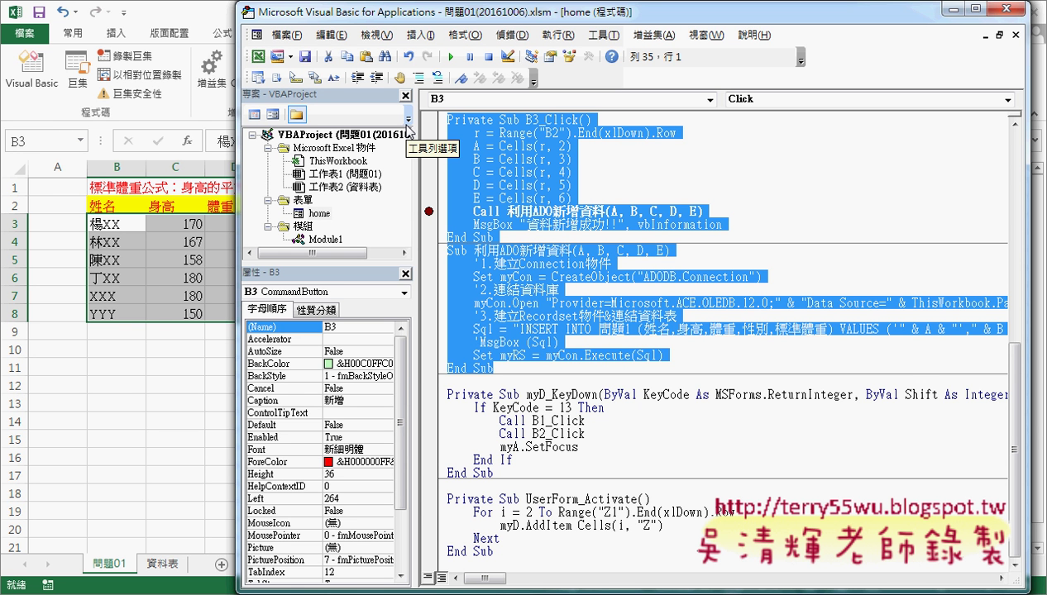
Remove the breakpoint on Call 利用ADO新增資料 and widen the editor so full lines show.
click(428, 211)
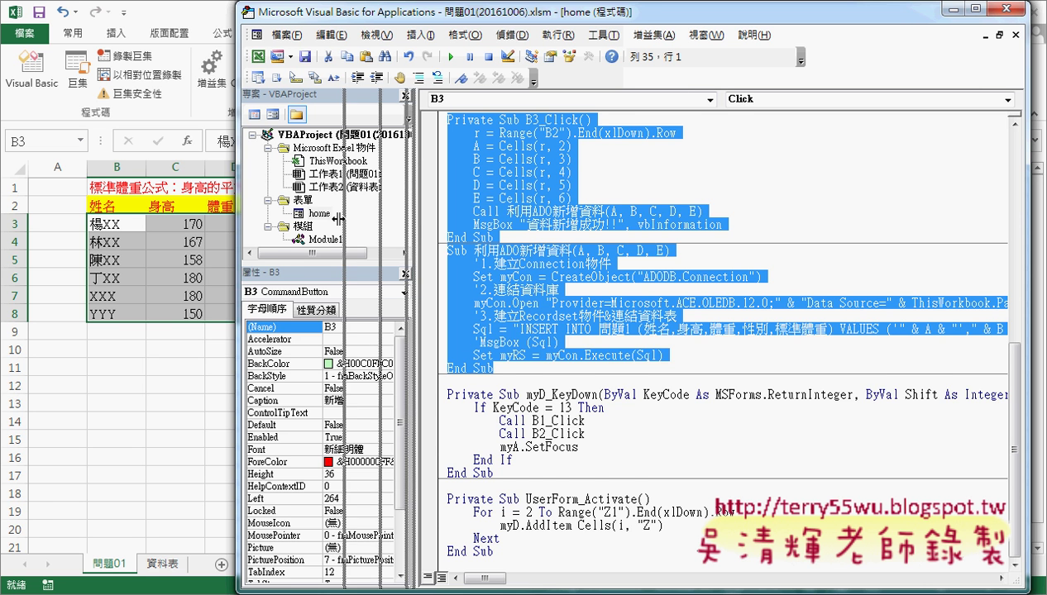
drag(376, 215, 337, 215)
click(461, 277)
drag(428, 17, 313, 17)
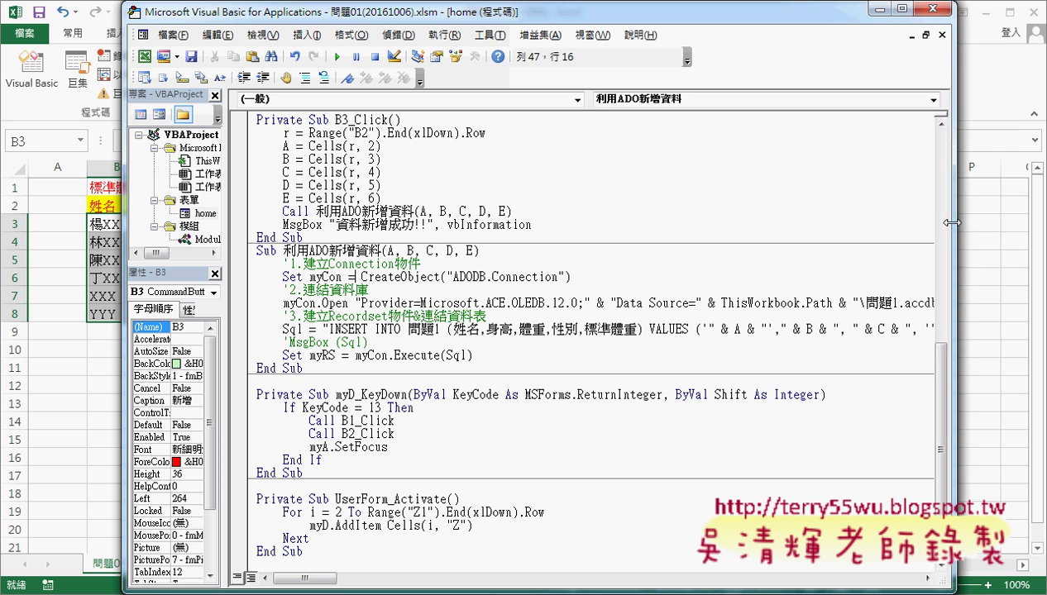
drag(913, 220, 1005, 220)
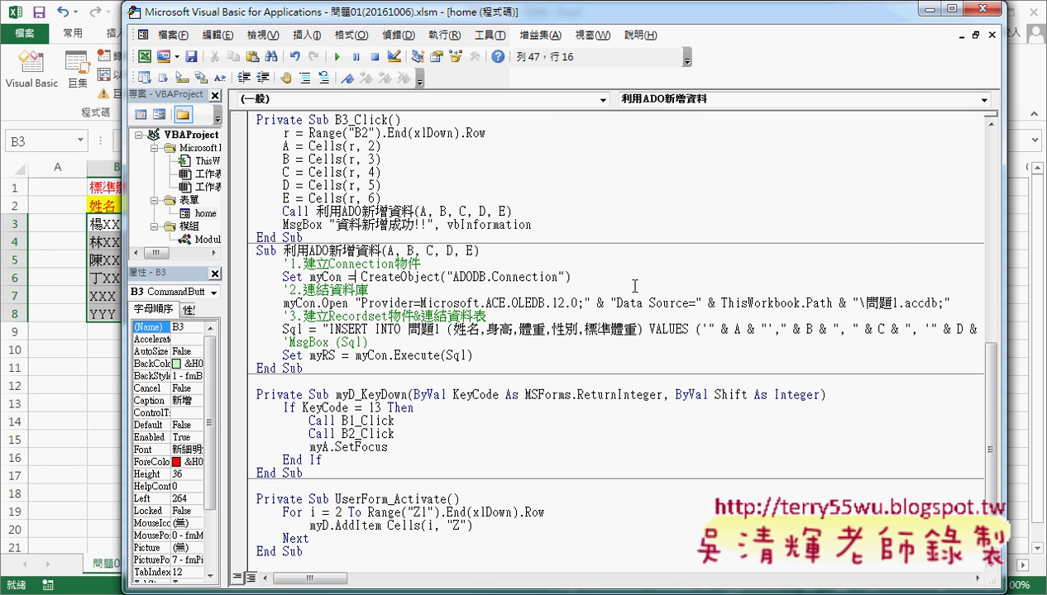